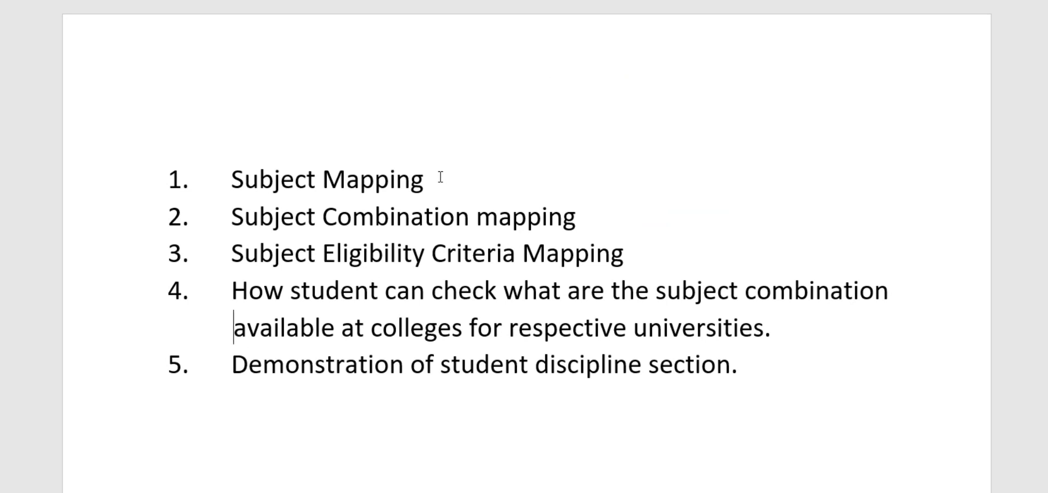
- Highlight the five agenda items one after another, from Subject Mapping to the demonstration of the student discipline section
{"action": "left_click_drag", "start_coordinate": [424, 179], "coordinate": [242, 186]}
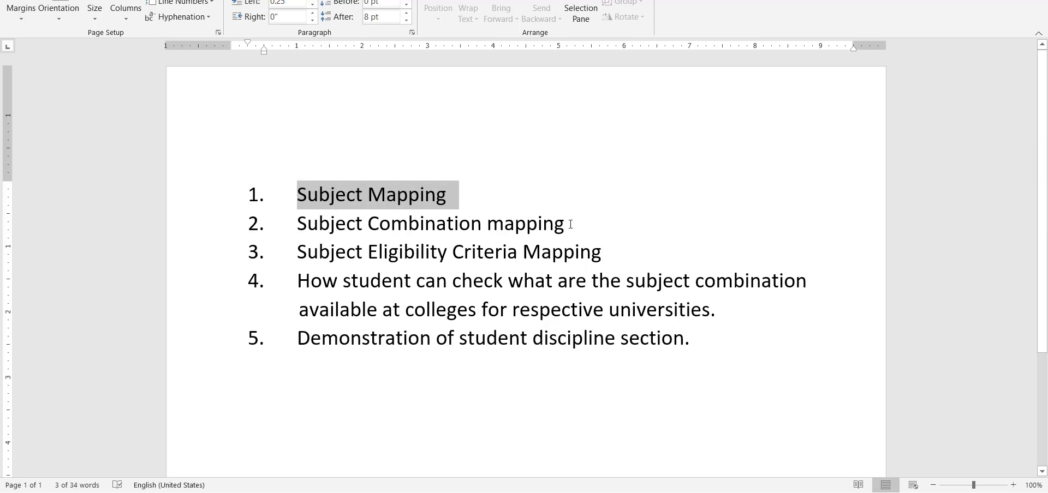
{"action": "left_click_drag", "start_coordinate": [571, 225], "coordinate": [298, 224]}
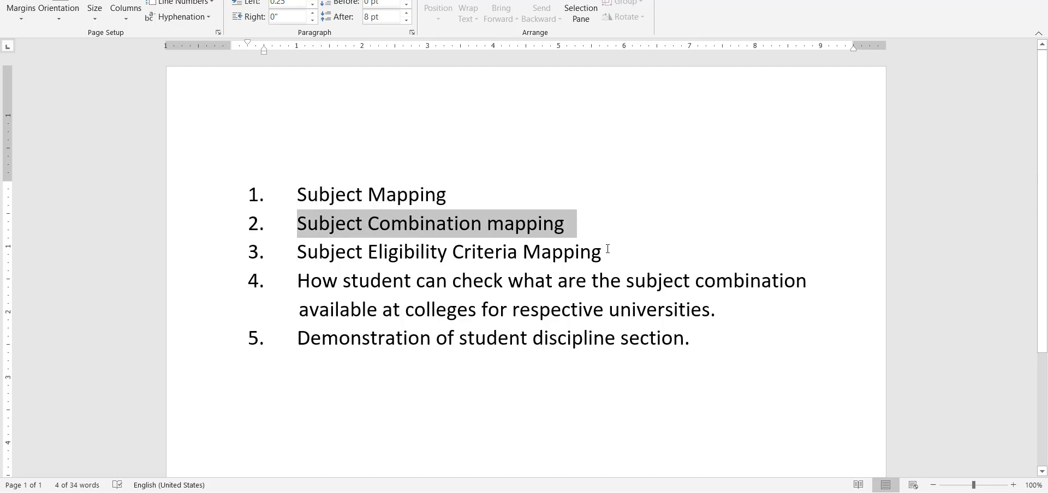
{"action": "left_click_drag", "start_coordinate": [609, 251], "coordinate": [320, 263]}
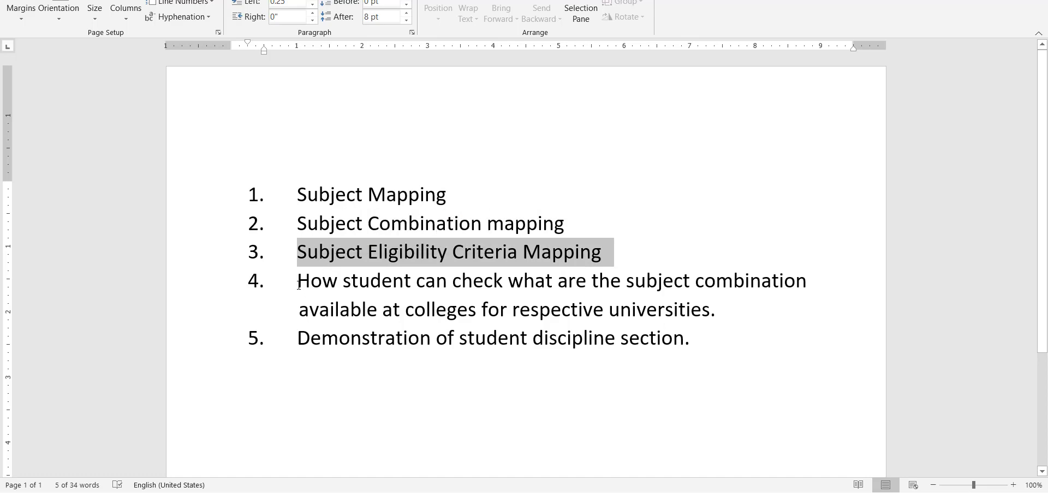
{"action": "left_click", "coordinate": [298, 284]}
{"action": "left_click_drag", "start_coordinate": [298, 285], "coordinate": [714, 311]}
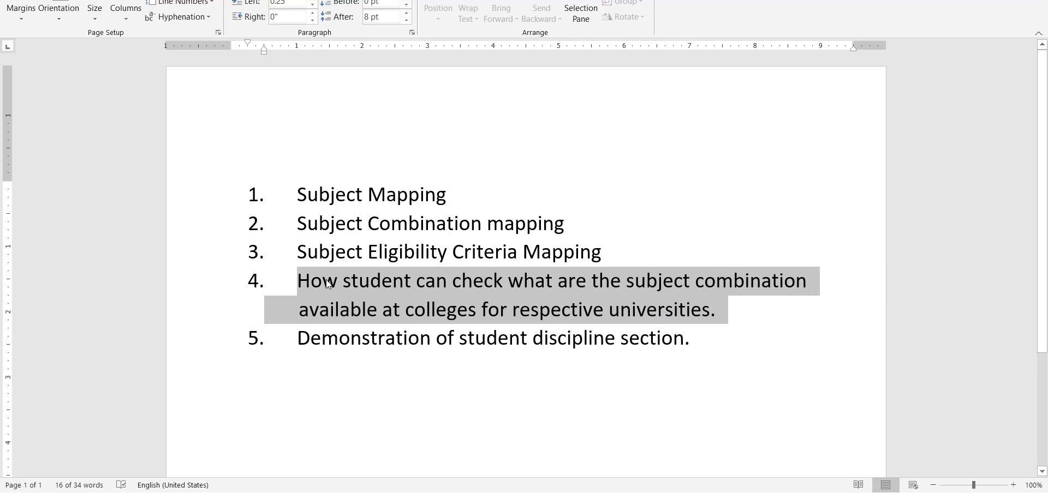
{"action": "left_click", "coordinate": [733, 314]}
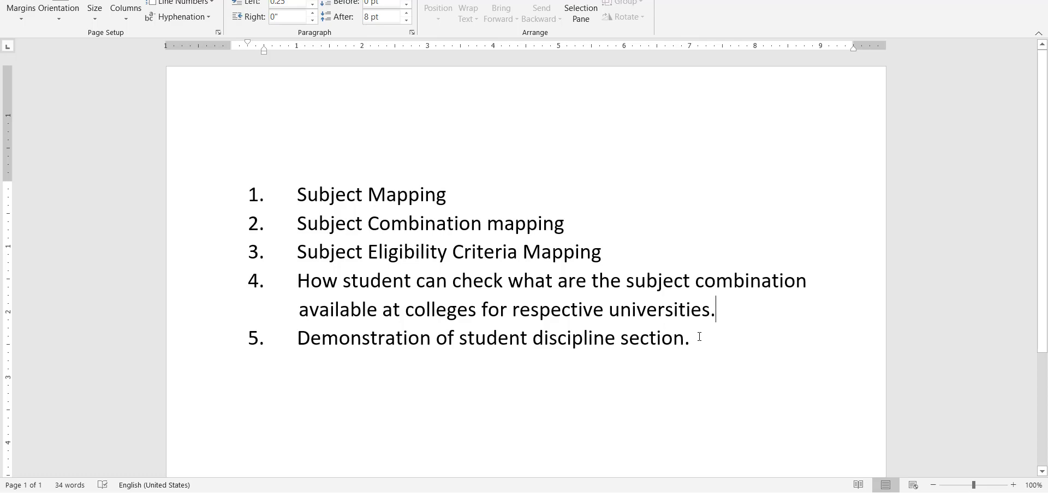
{"action": "left_click_drag", "start_coordinate": [700, 338], "coordinate": [362, 356]}
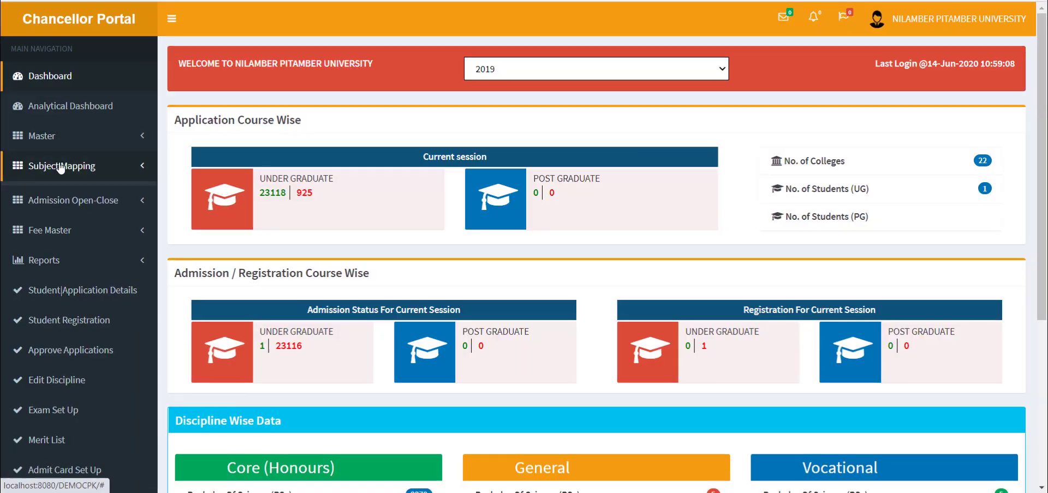
- Open the college-wise mapping list, filter it by "g." and view G.L.A. College, Medininagar
{"action": "left_click", "coordinate": [82, 165]}
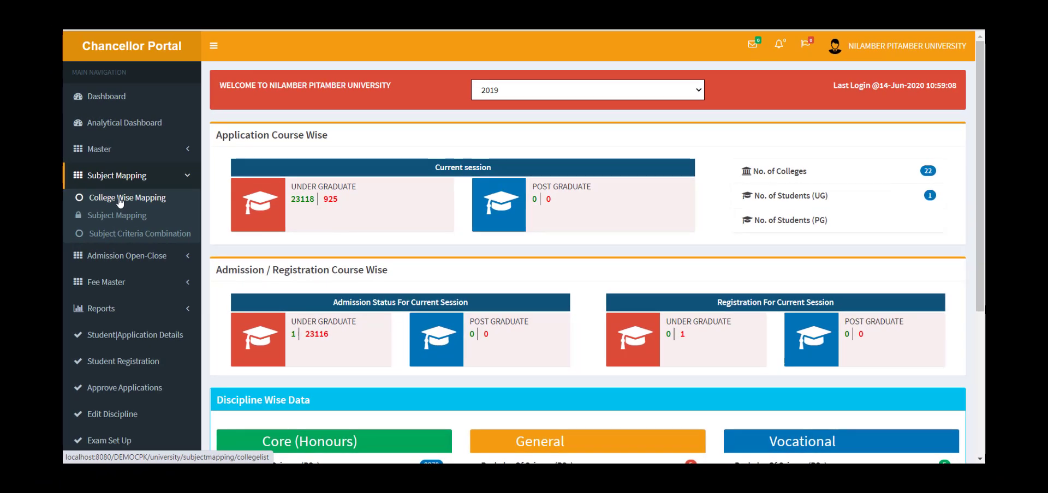
{"action": "left_click", "coordinate": [120, 200]}
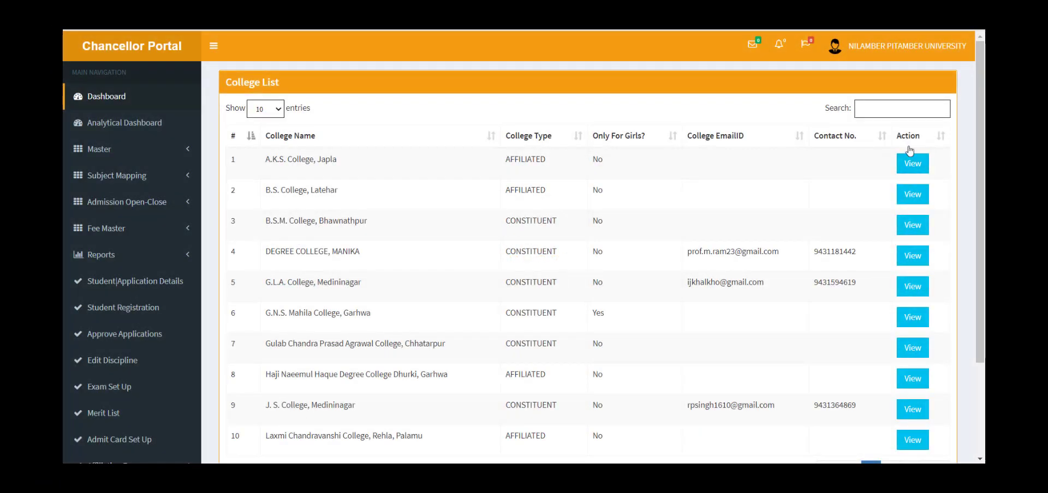
{"action": "left_click", "coordinate": [896, 107]}
{"action": "type", "text": "g"}
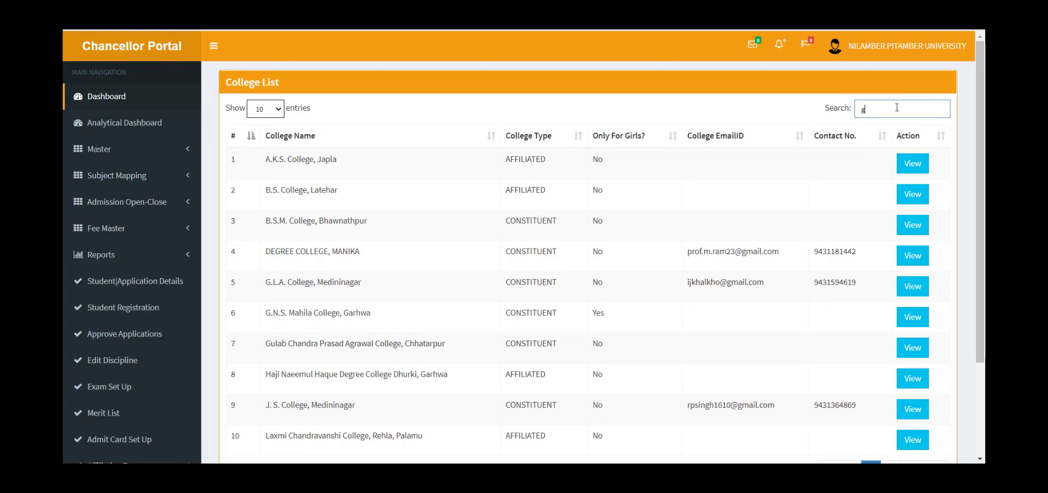
{"action": "type", "text": "."}
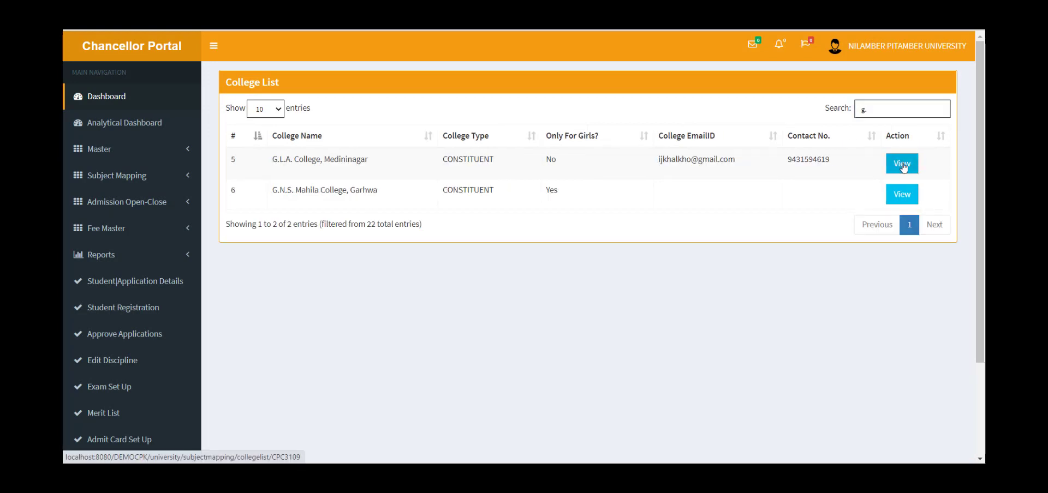
{"action": "left_click", "coordinate": [904, 167]}
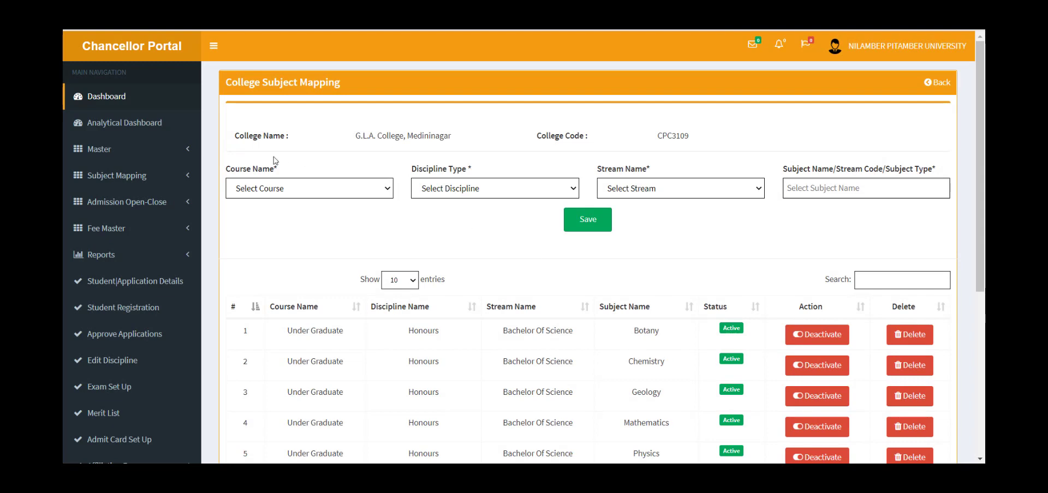
- Set the college subject mapping to course Under Graduate, discipline Honours and stream Bachelor Of Arts
{"action": "left_click", "coordinate": [288, 188]}
{"action": "left_click", "coordinate": [262, 214]}
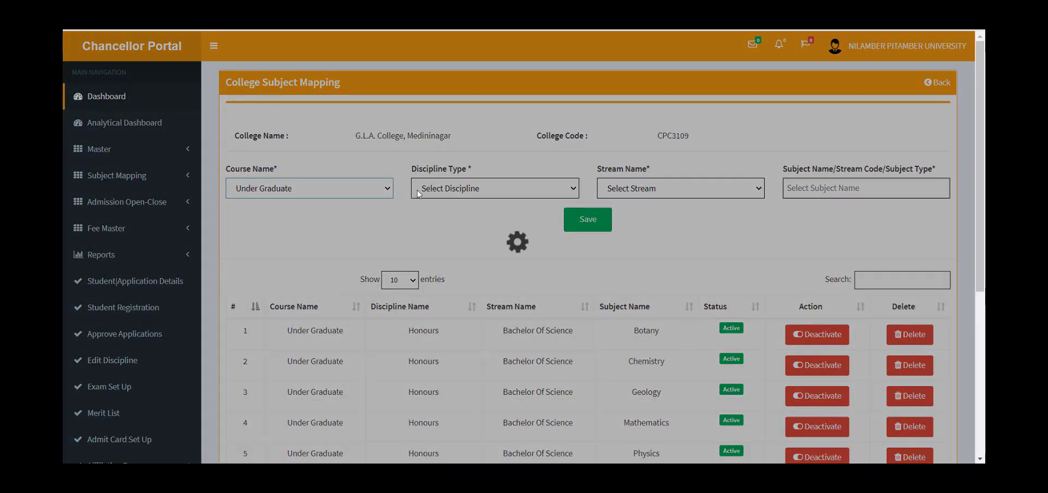
{"action": "left_click", "coordinate": [418, 193]}
{"action": "left_click", "coordinate": [441, 221]}
{"action": "left_click", "coordinate": [615, 198]}
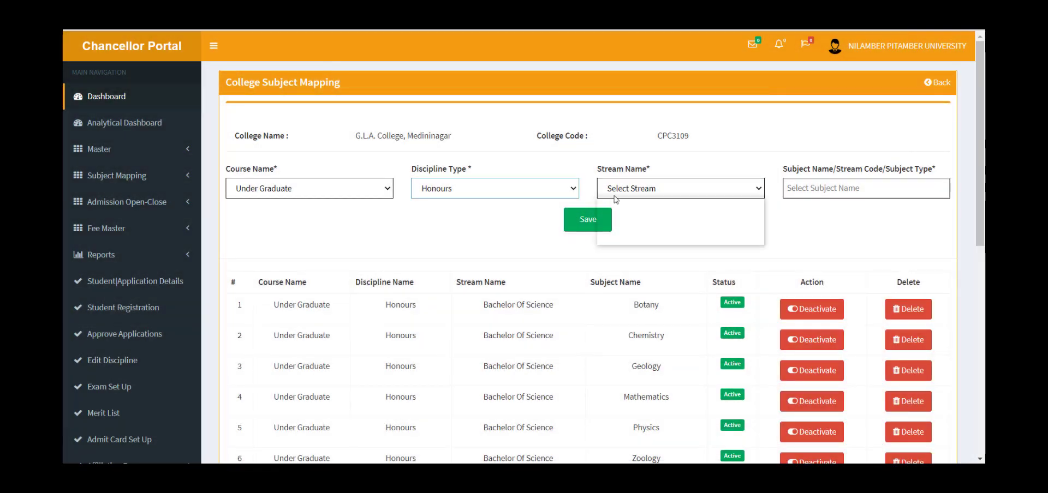
{"action": "left_click", "coordinate": [655, 237]}
- Add the subjects NA and Non Hindi to the college's mapping and save it
{"action": "left_click", "coordinate": [866, 169]}
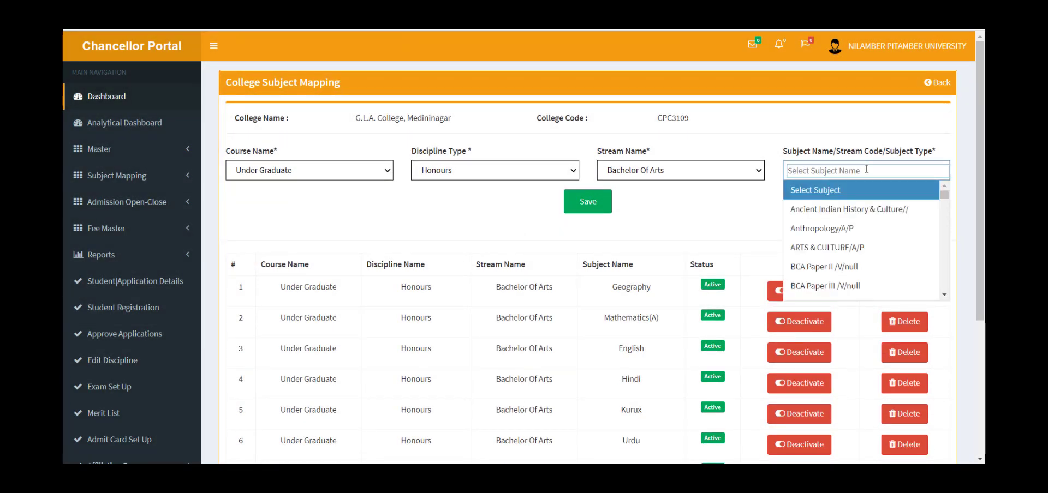
{"action": "type", "text": "NA"}
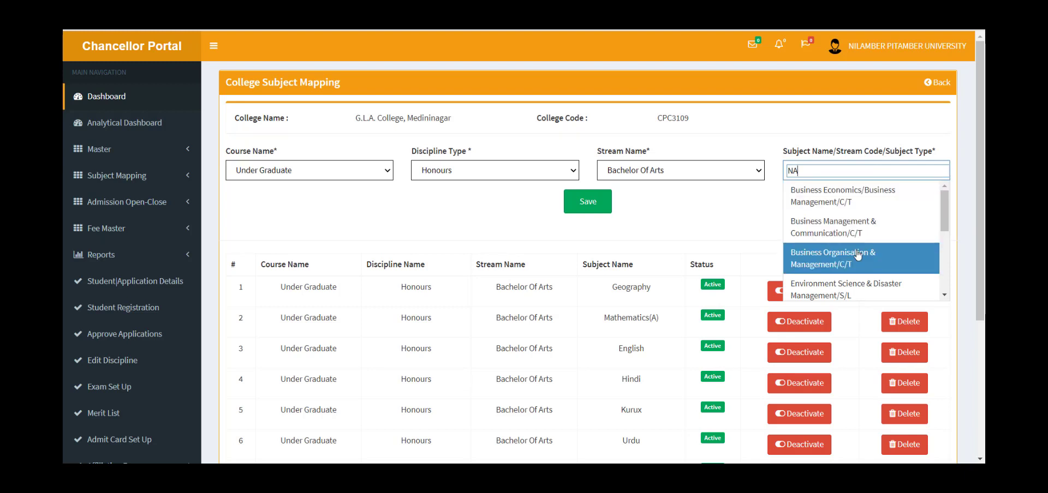
{"action": "scroll", "coordinate": [858, 255], "scroll_direction": "down", "scroll_amount": 1}
{"action": "scroll", "coordinate": [858, 255], "scroll_direction": "down", "scroll_amount": 3}
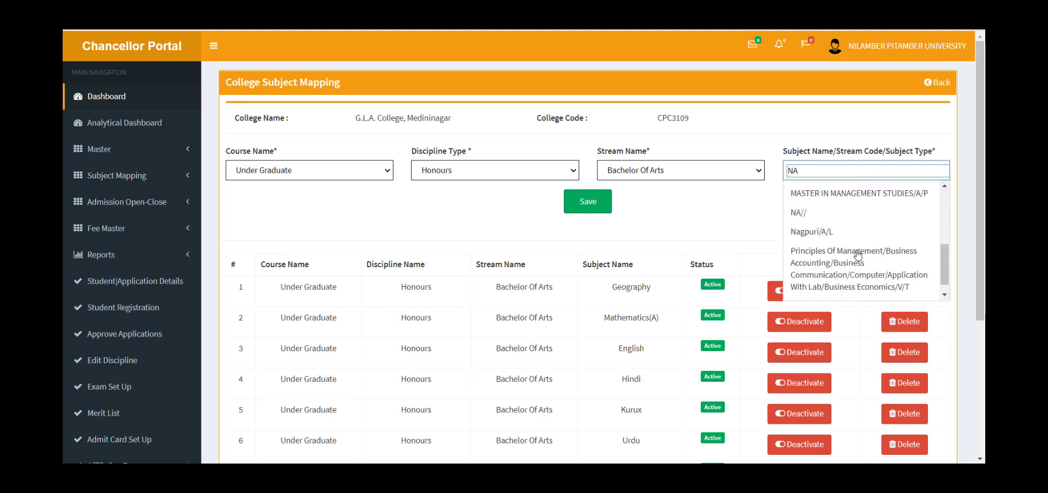
{"action": "left_click", "coordinate": [843, 221]}
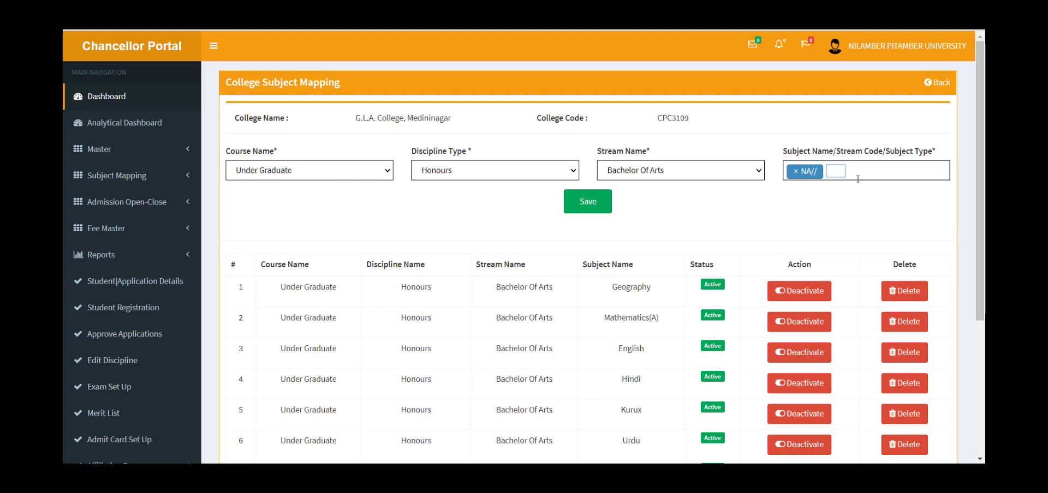
{"action": "type", "text": "non"}
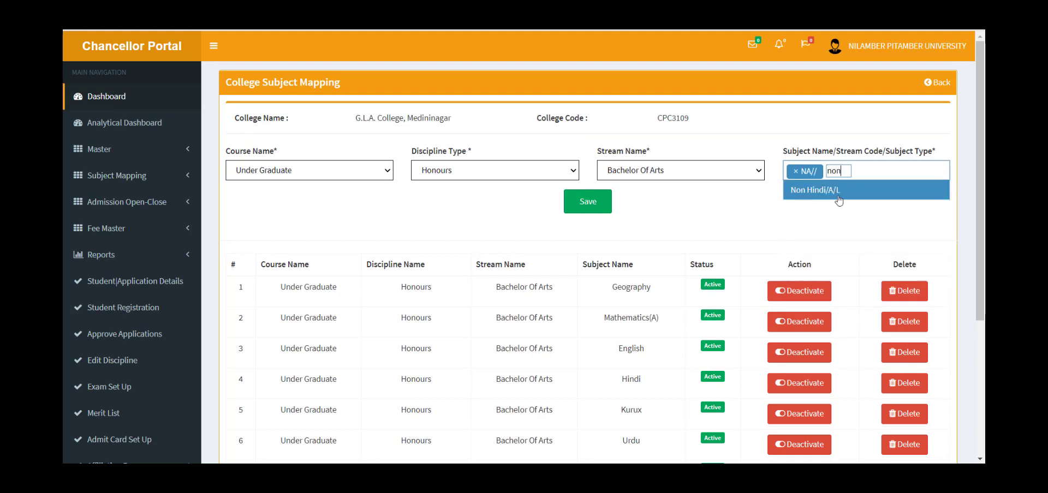
{"action": "left_click", "coordinate": [838, 199]}
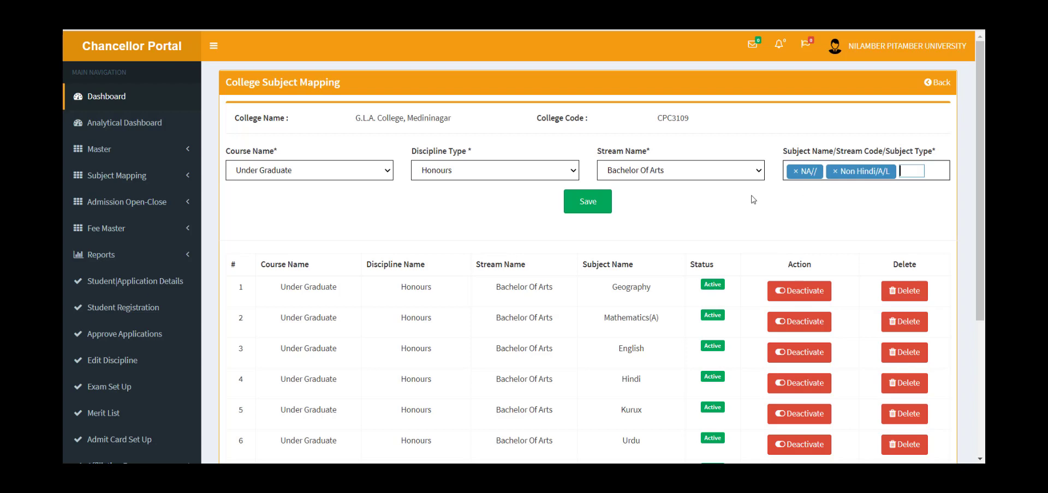
{"action": "left_click", "coordinate": [579, 202]}
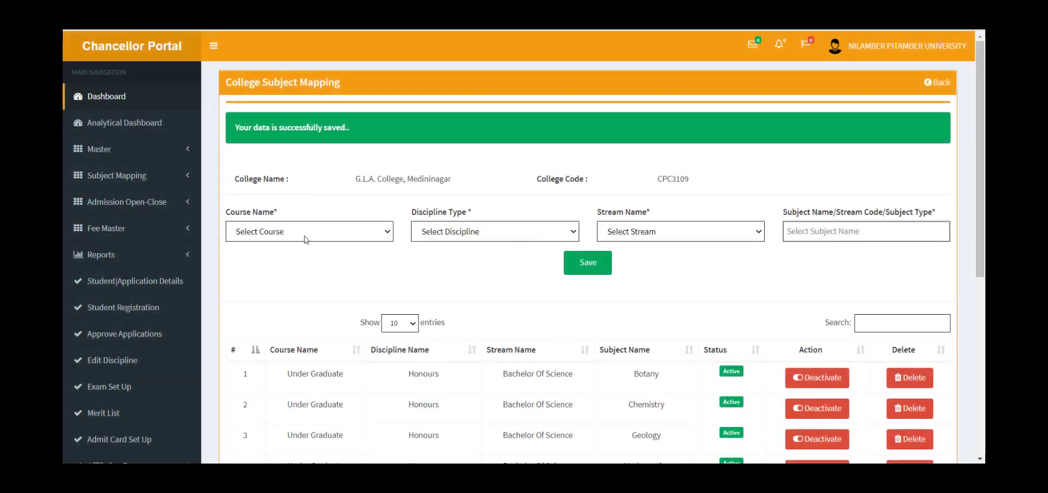
- List the college's mapped subjects for Under Graduate, Honours, Bachelor Of Arts and check the entries for Non Hindi and NA
{"action": "left_click", "coordinate": [304, 235]}
{"action": "left_click", "coordinate": [349, 260]}
{"action": "left_click", "coordinate": [458, 231]}
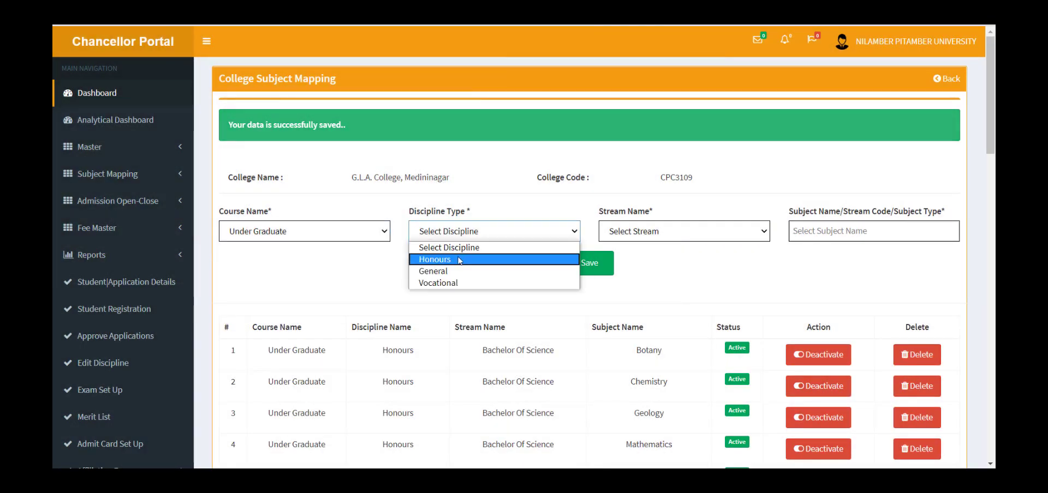
{"action": "left_click", "coordinate": [436, 255]}
{"action": "left_click", "coordinate": [615, 238]}
{"action": "left_click", "coordinate": [639, 281]}
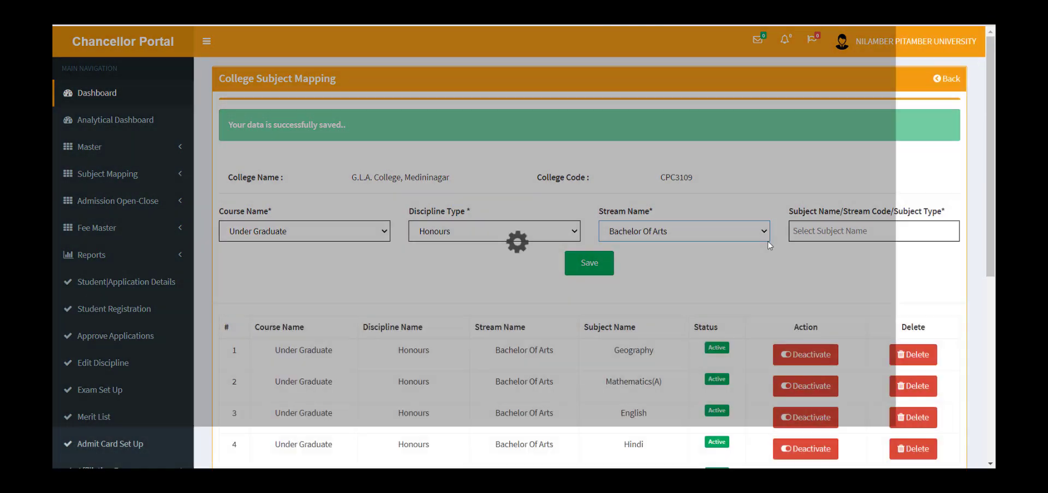
{"action": "scroll", "coordinate": [684, 300], "scroll_direction": "down", "scroll_amount": 5}
{"action": "scroll", "coordinate": [684, 300], "scroll_direction": "down", "scroll_amount": 1}
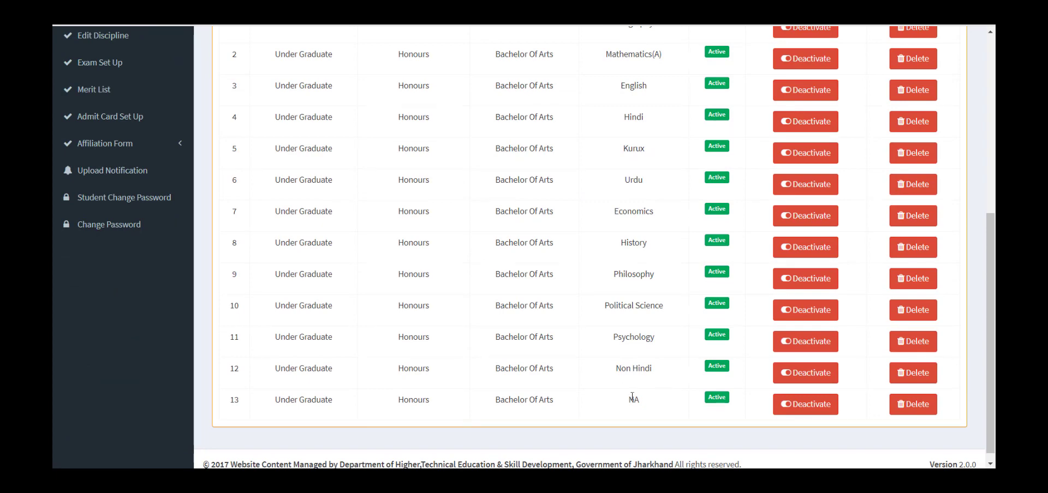
{"action": "double_click", "coordinate": [634, 369]}
{"action": "scroll", "coordinate": [247, 130], "scroll_direction": "up", "scroll_amount": 5}
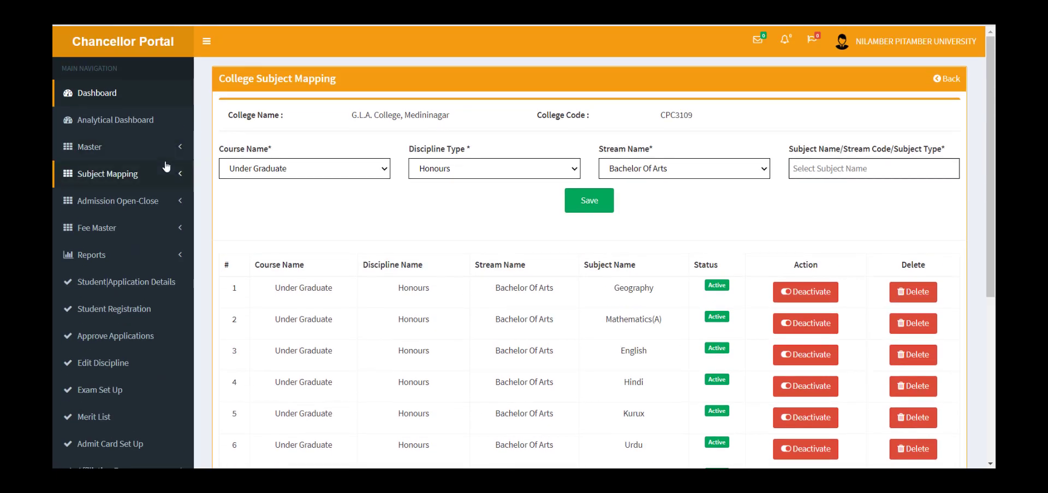
- Open the Subject Mapping master page and collapse the main navigation to icons
{"action": "left_click", "coordinate": [166, 172]}
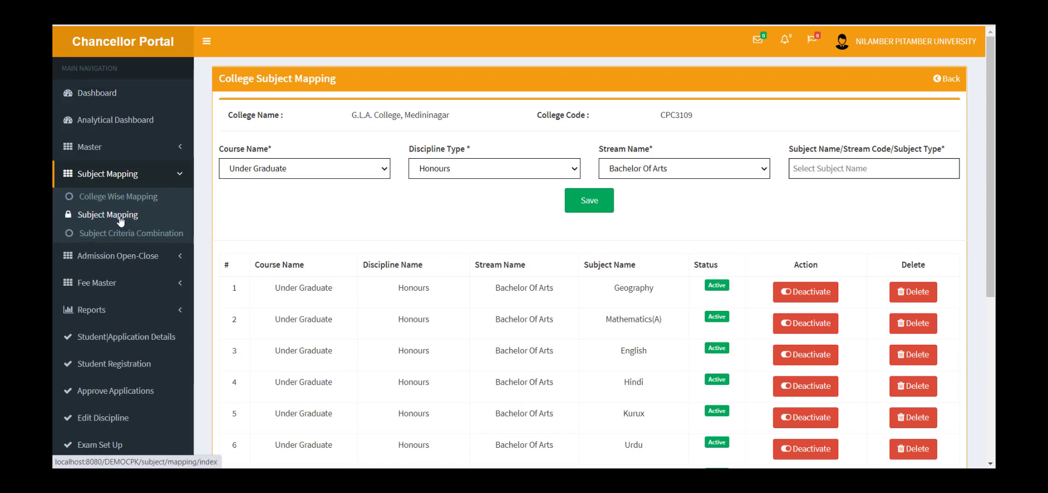
{"action": "left_click", "coordinate": [120, 217]}
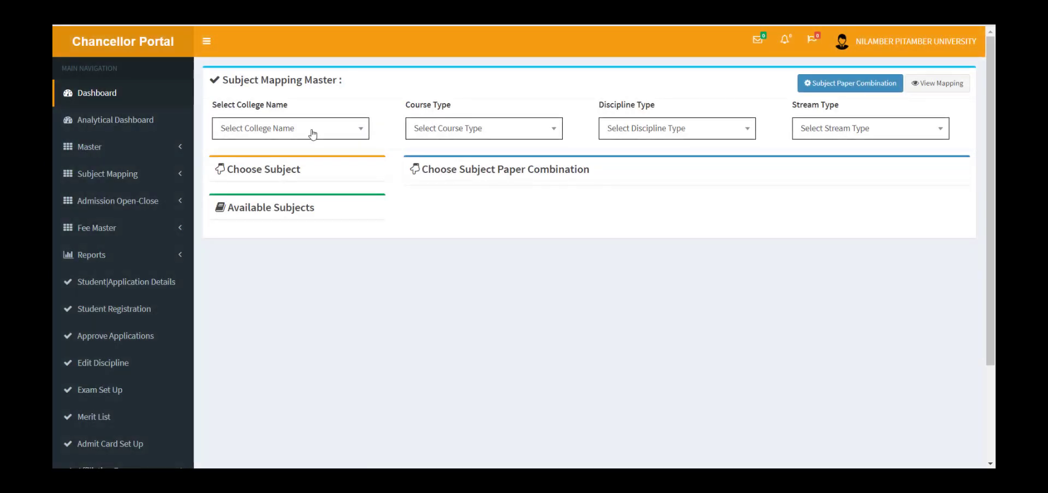
{"action": "left_click", "coordinate": [206, 41]}
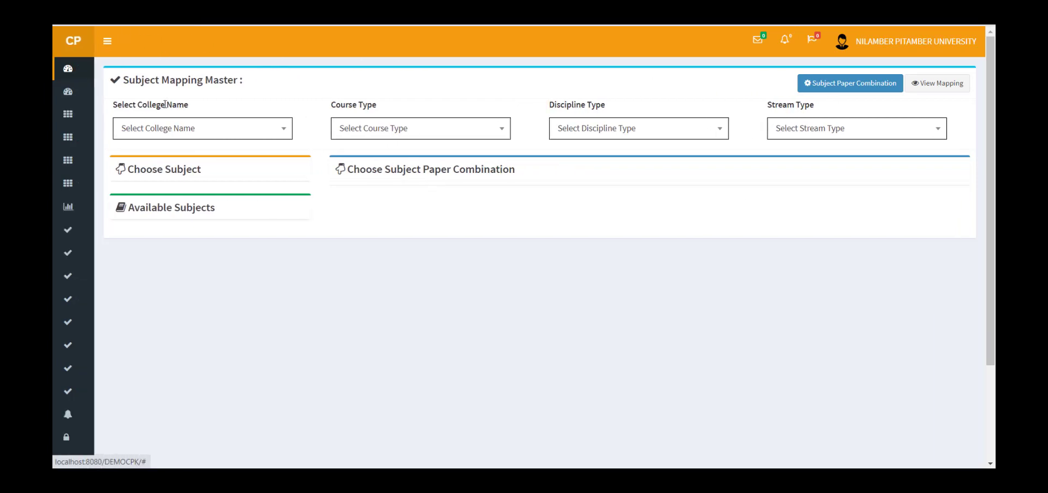
- View the existing mappings of G.L.A. College, Medininagar for Under Graduate, Honours, Bachelor Of Arts
{"action": "left_click", "coordinate": [933, 88]}
{"action": "left_click", "coordinate": [223, 129]}
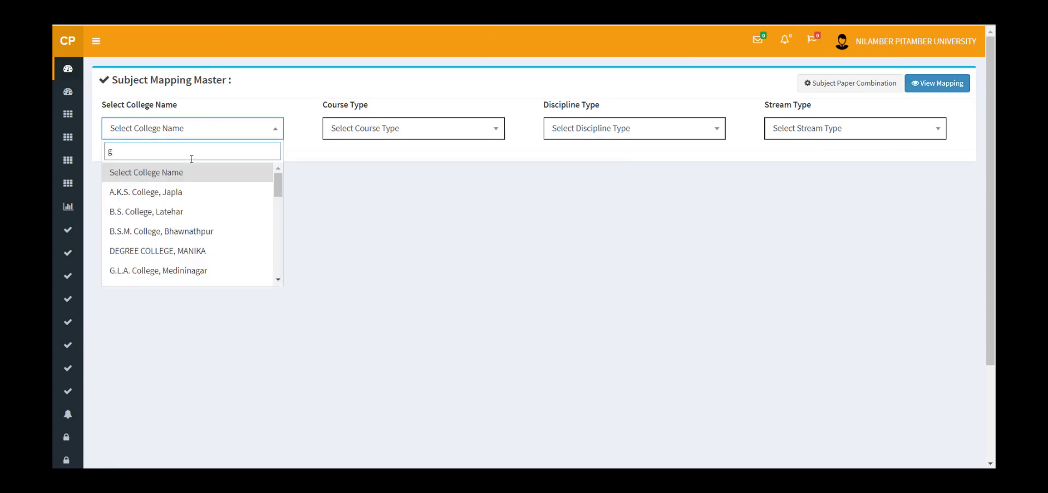
{"action": "left_click", "coordinate": [192, 177]}
{"action": "left_click", "coordinate": [388, 134]}
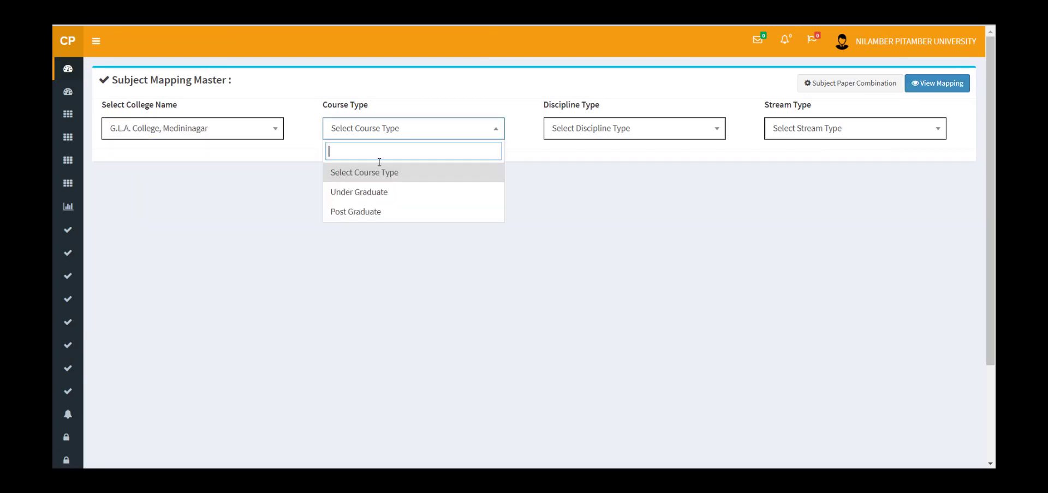
{"action": "left_click", "coordinate": [376, 192]}
{"action": "left_click", "coordinate": [574, 131]}
{"action": "left_click", "coordinate": [580, 191]}
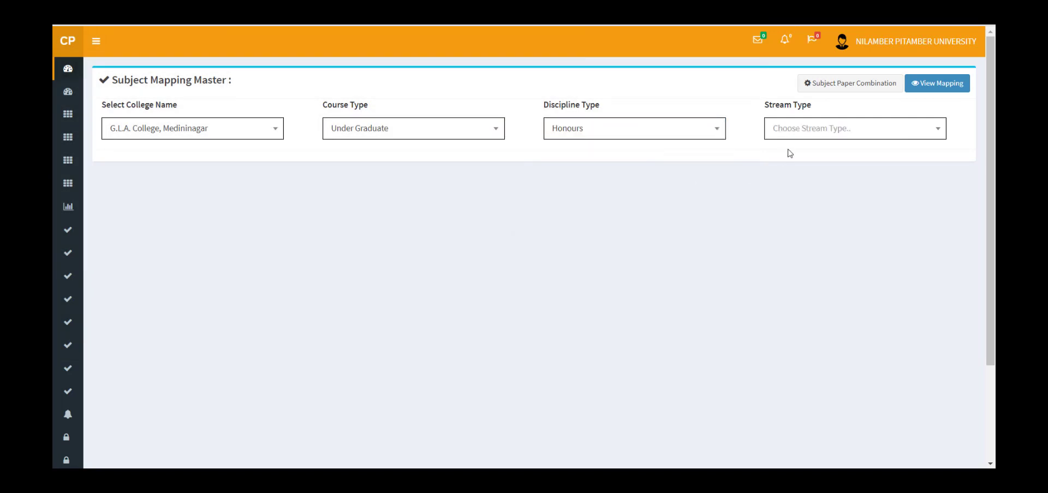
{"action": "left_click", "coordinate": [792, 131]}
{"action": "left_click", "coordinate": [811, 231]}
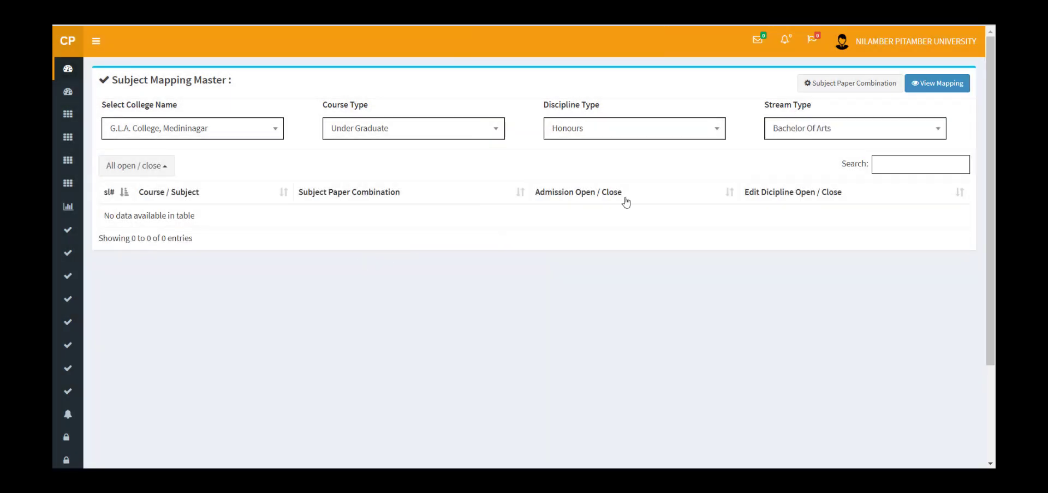
- Switch to the subject paper combination setup and select the stream Bachelor Of Arts
{"action": "left_click", "coordinate": [832, 85]}
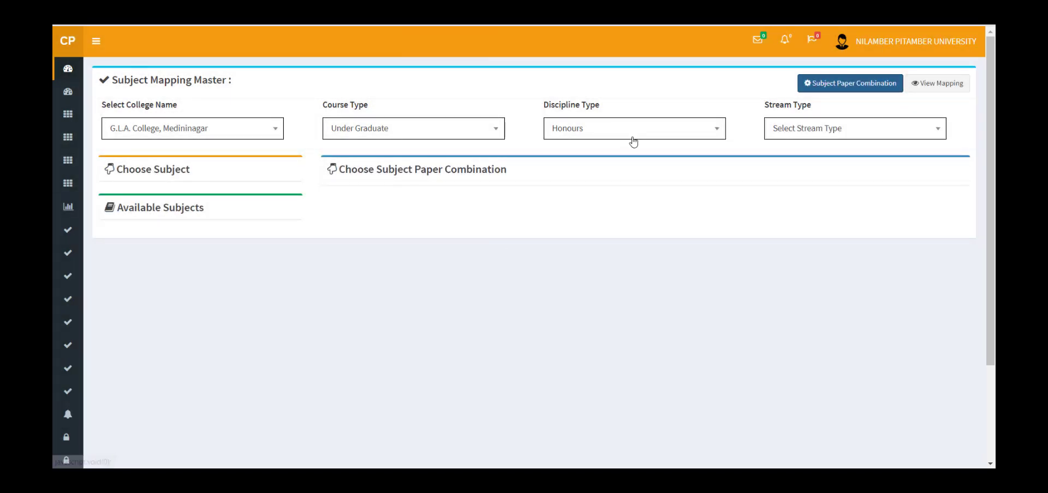
{"action": "left_click", "coordinate": [778, 134]}
{"action": "left_click", "coordinate": [791, 231]}
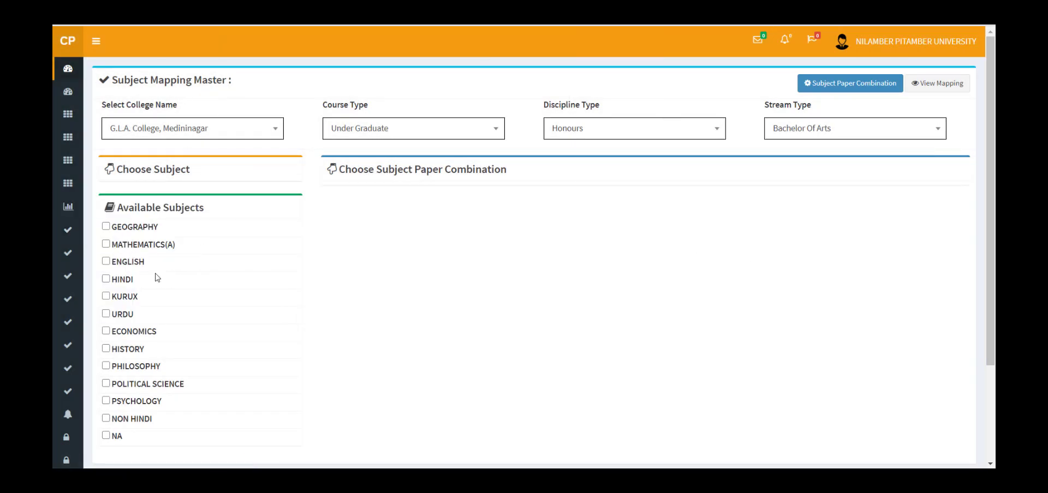
- Mark History, Economics, English, Hindi, Kurux, Urdu, Non Hindi and NA as available subjects for the combinations
{"action": "scroll", "coordinate": [105, 317], "scroll_direction": "down", "scroll_amount": 2}
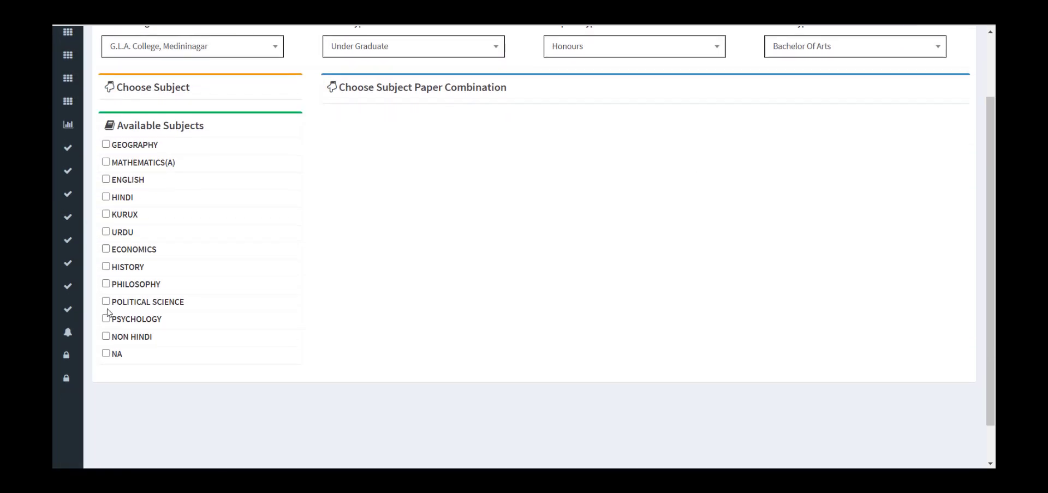
{"action": "left_click", "coordinate": [106, 268]}
{"action": "left_click", "coordinate": [107, 260]}
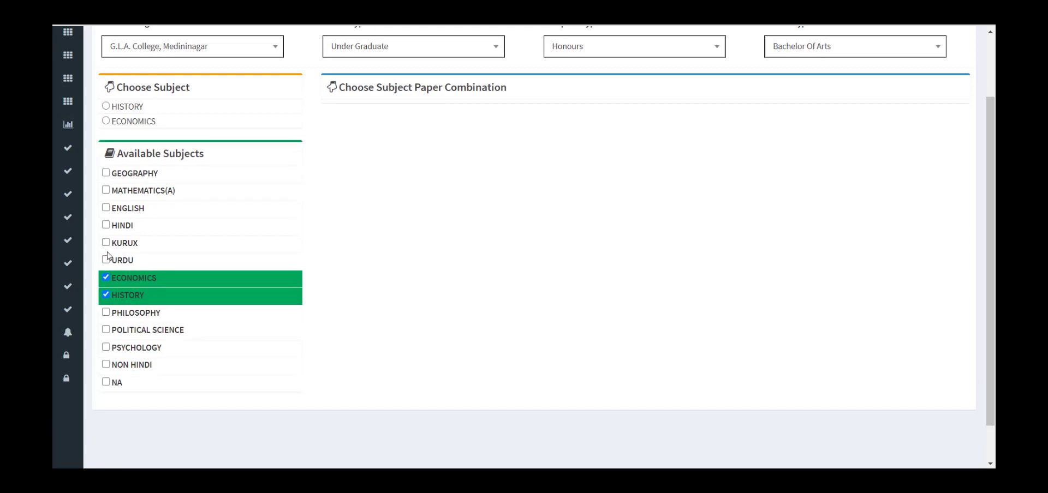
{"action": "left_click", "coordinate": [106, 208]}
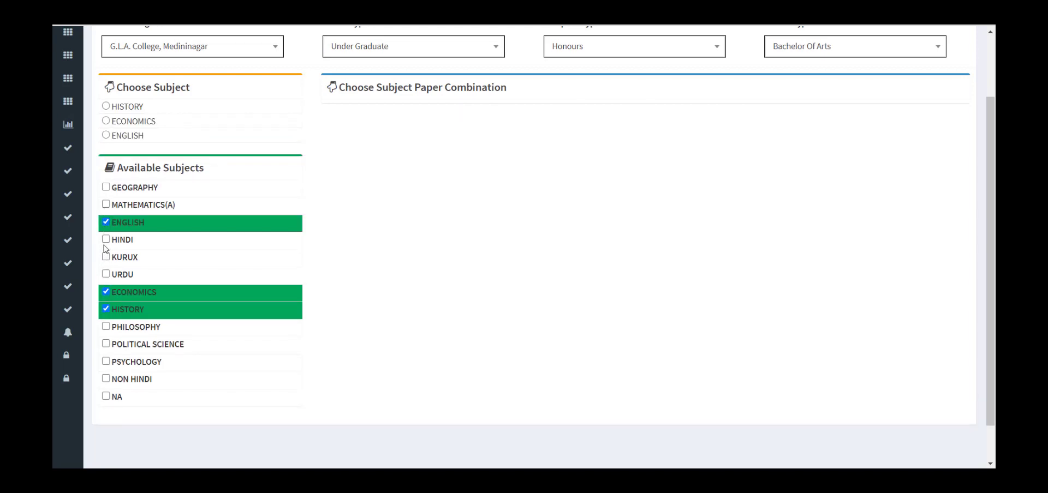
{"action": "left_click", "coordinate": [106, 242]}
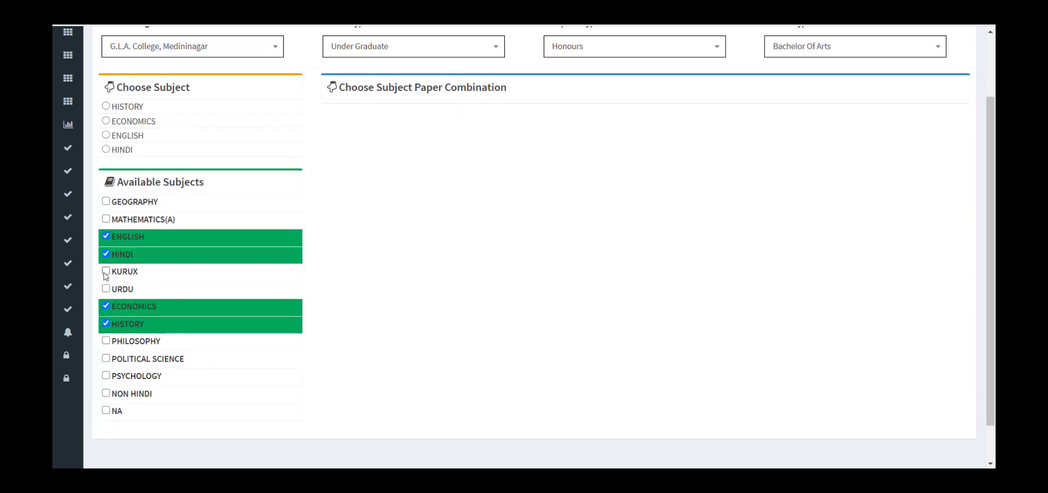
{"action": "left_click", "coordinate": [106, 272]}
{"action": "left_click", "coordinate": [106, 303]}
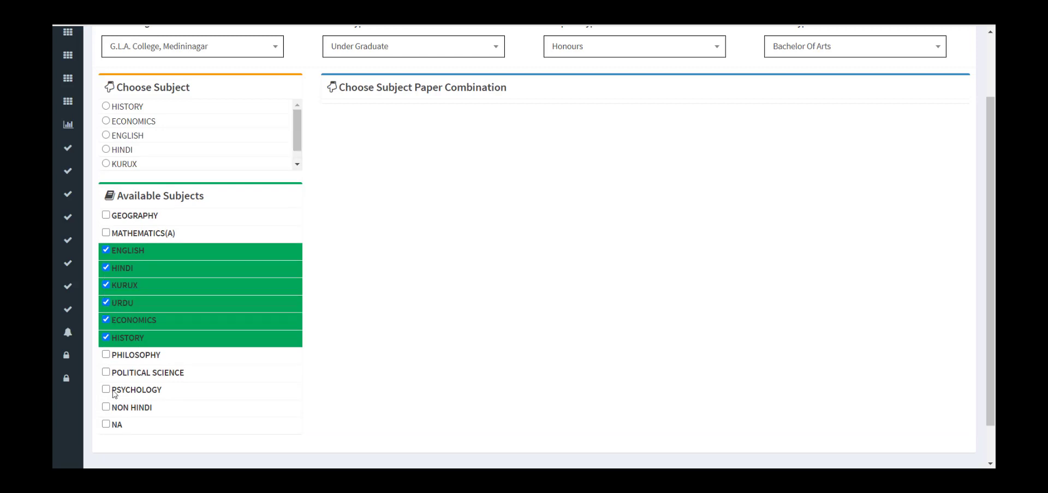
{"action": "left_click", "coordinate": [106, 408]}
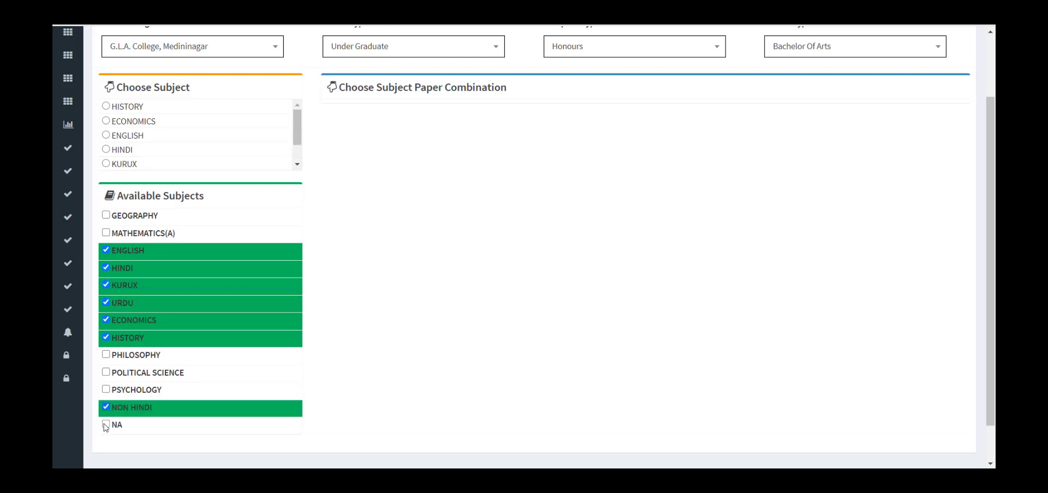
{"action": "left_click", "coordinate": [106, 425]}
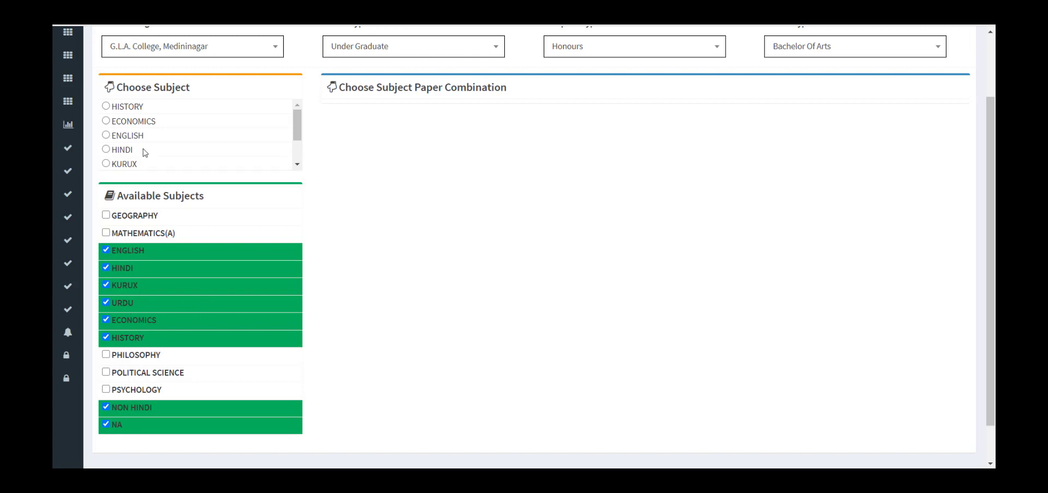
- Choose History as the core subject to generate its paper combinations and check the required ones in the Excel sheet
{"action": "scroll", "coordinate": [158, 144], "scroll_direction": "up", "scroll_amount": 2}
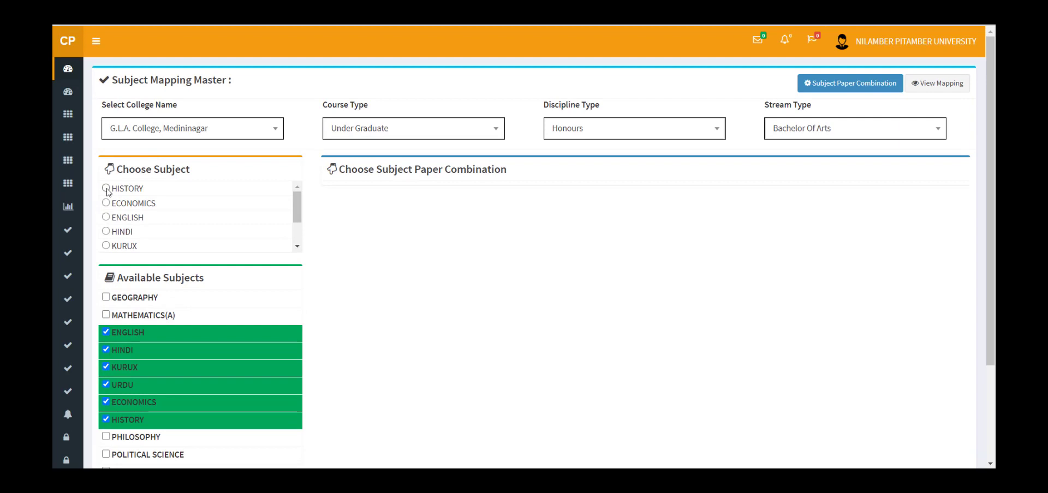
{"action": "left_click", "coordinate": [106, 189]}
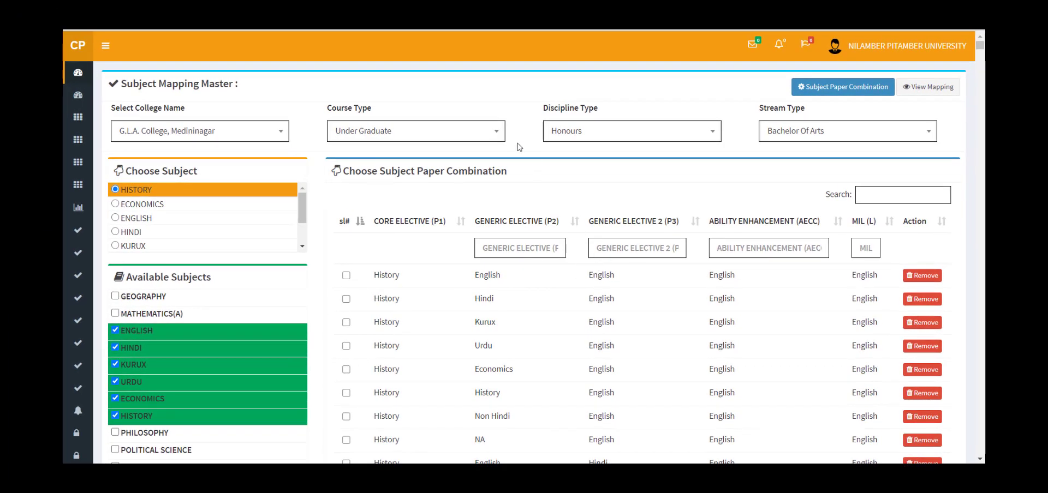
{"action": "key", "text": "alt+Tab"}
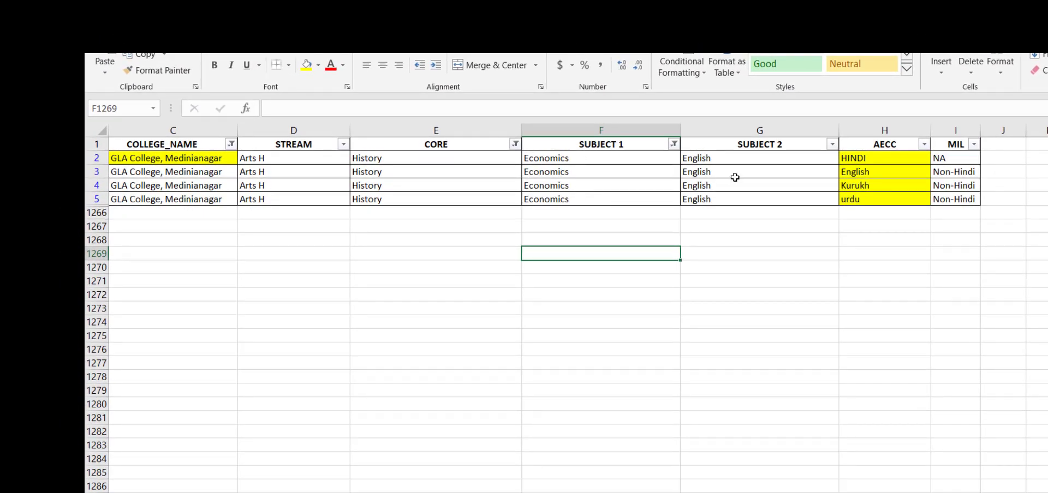
{"action": "key", "text": "alt+Tab"}
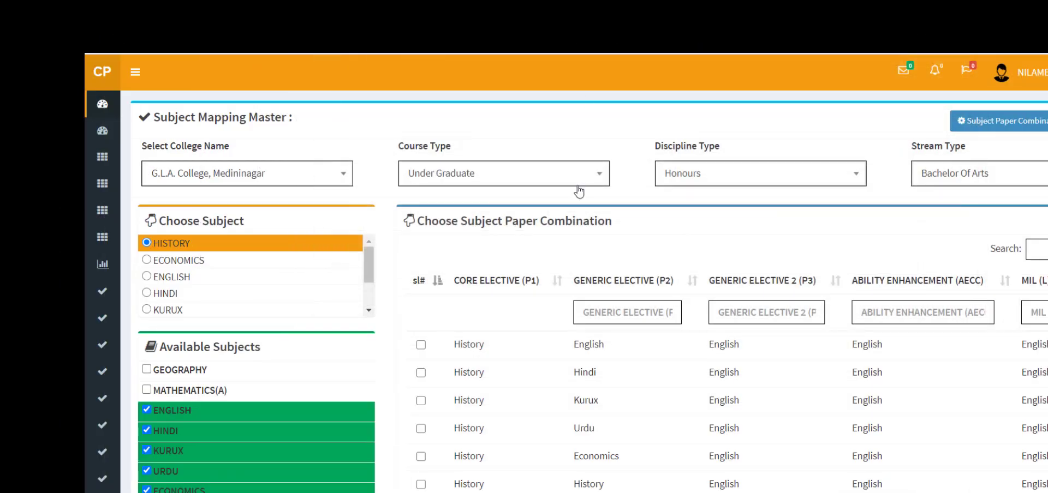
- Filter the History combinations to Economics as generic elective and English as generic elective 2
{"action": "left_click", "coordinate": [623, 309]}
{"action": "type", "text": "eco"}
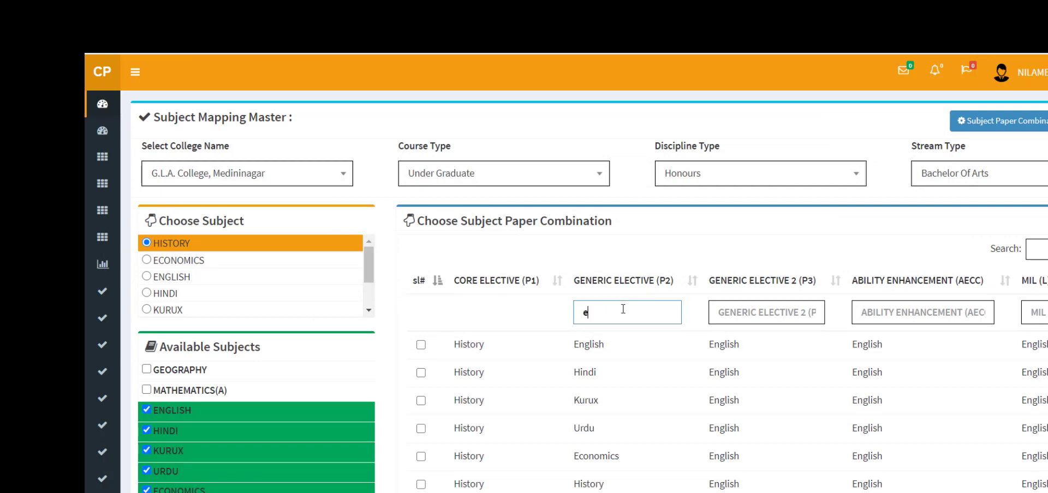
{"action": "type", "text": "n"}
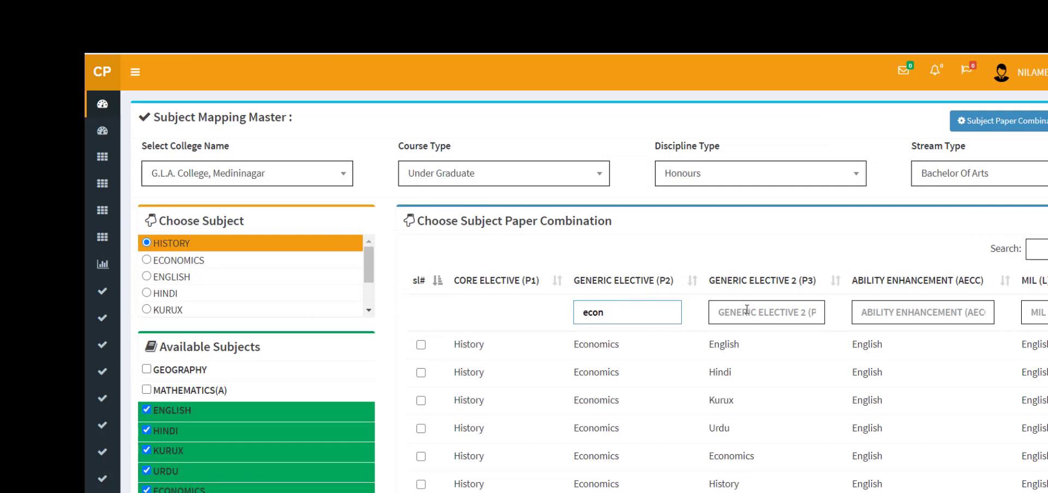
{"action": "left_click", "coordinate": [747, 310]}
{"action": "type", "text": "engl"}
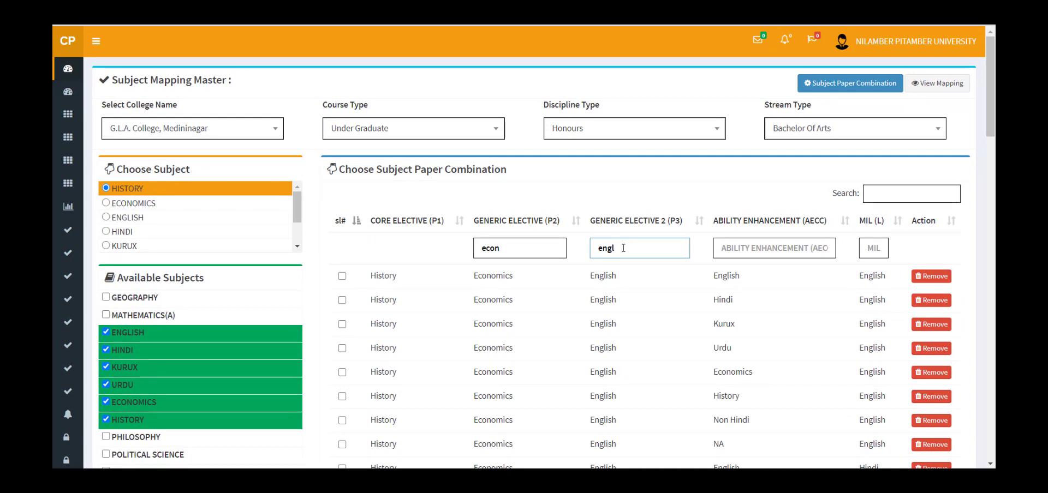
{"action": "type", "text": "ish"}
{"action": "double_click", "coordinate": [506, 275]}
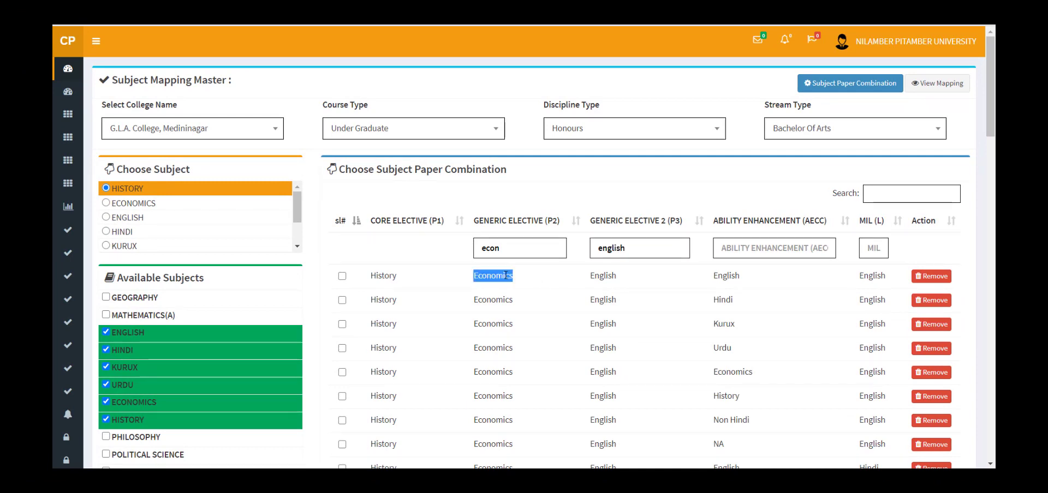
{"action": "key", "text": "ctrl+c"}
{"action": "left_click", "coordinate": [522, 248]}
{"action": "key", "text": "ctrl+a"}
{"action": "key", "text": "ctrl+v"}
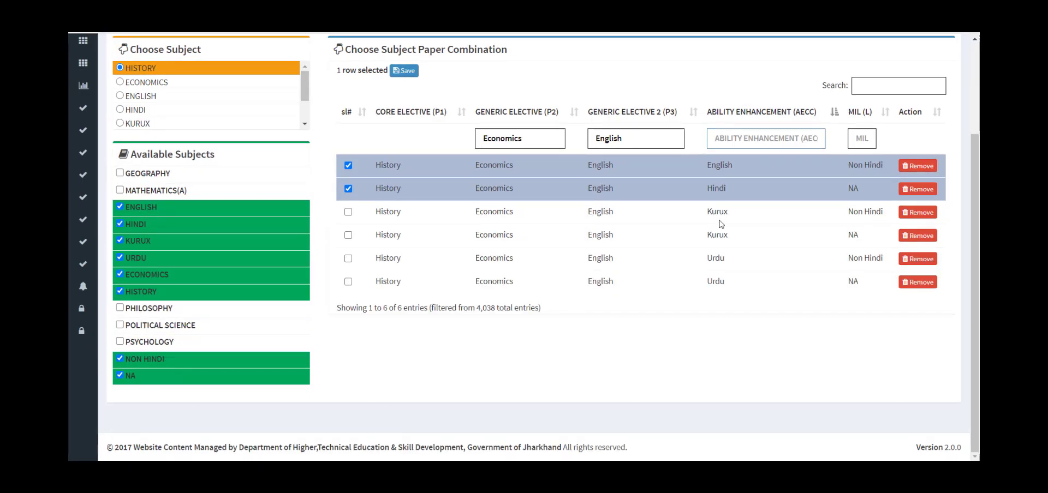
- Select the Kurux and Urdu combinations with MIL Non Hindi and remove the Kurux and Urdu ones with MIL NA
{"action": "left_click", "coordinate": [349, 212]}
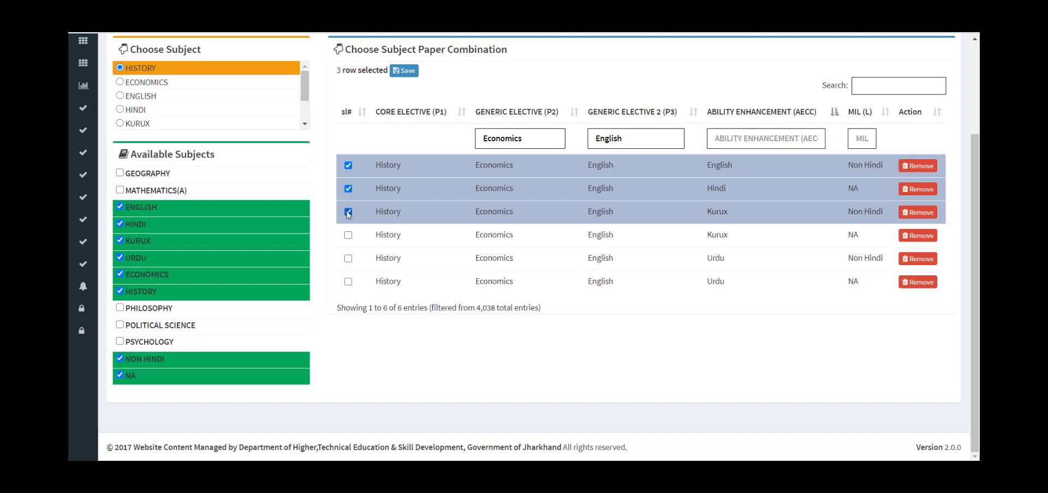
{"action": "left_click", "coordinate": [348, 258]}
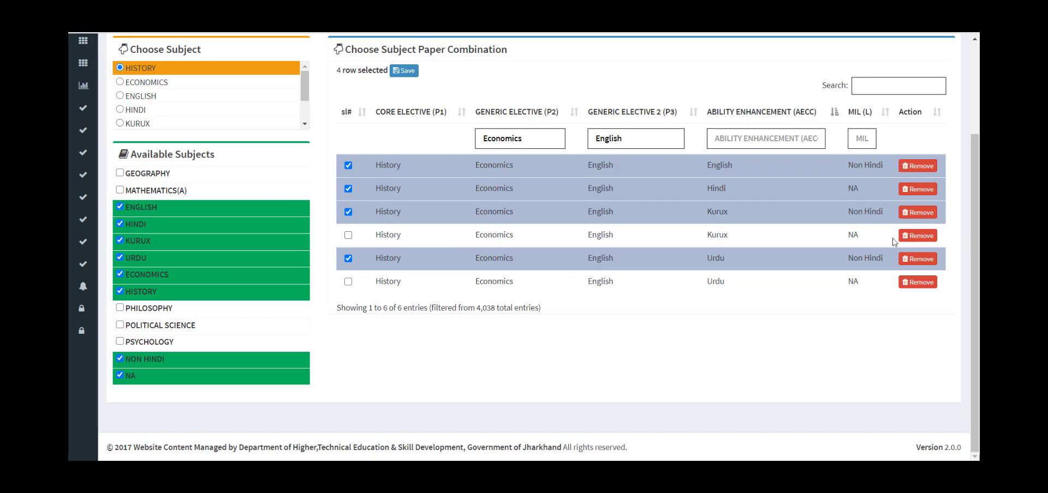
{"action": "left_click", "coordinate": [916, 236]}
{"action": "left_click", "coordinate": [918, 259]}
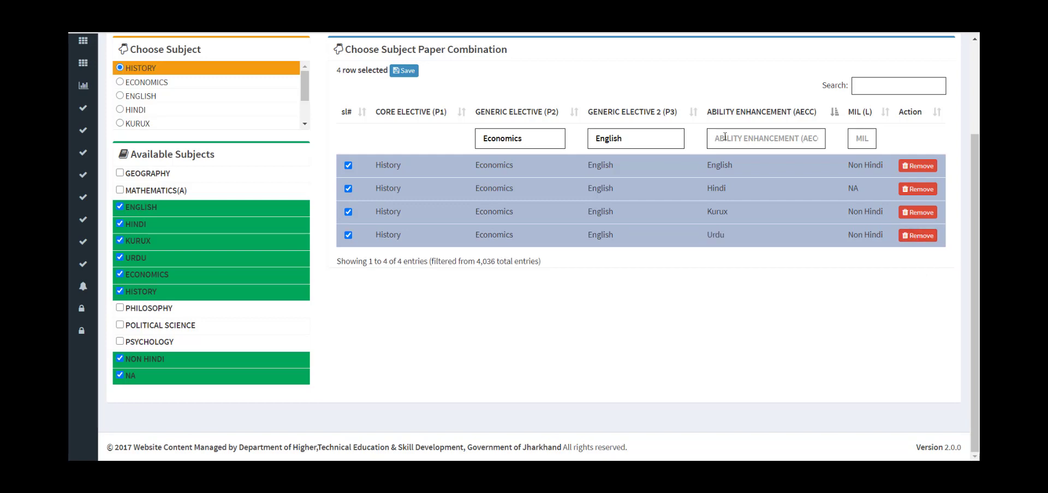
- Compare the selected History, Economics, English combinations with the Excel sheet and save them in the portal
{"action": "key", "text": "alt+Tab"}
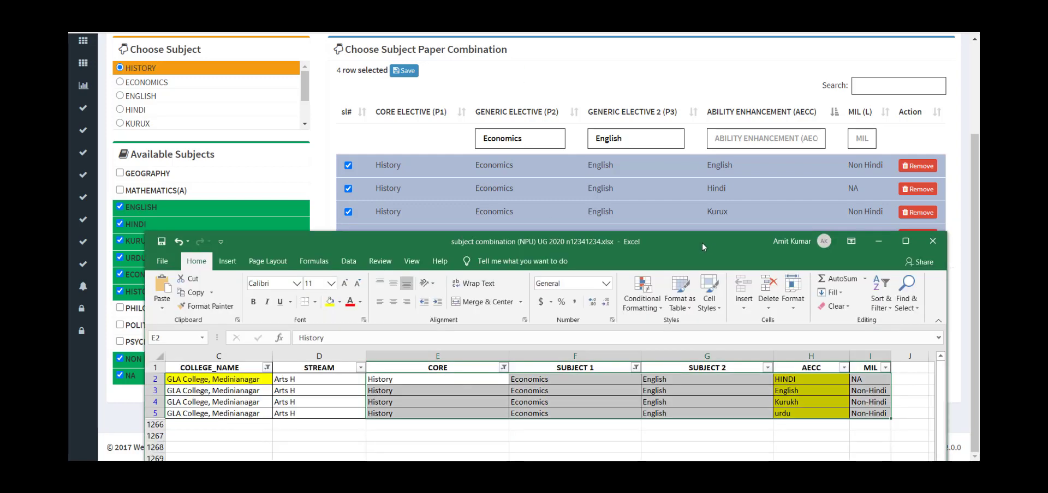
{"action": "left_click_drag", "start_coordinate": [702, 243], "coordinate": [698, 265]}
{"action": "left_click", "coordinate": [528, 114]}
{"action": "left_click", "coordinate": [404, 70]}
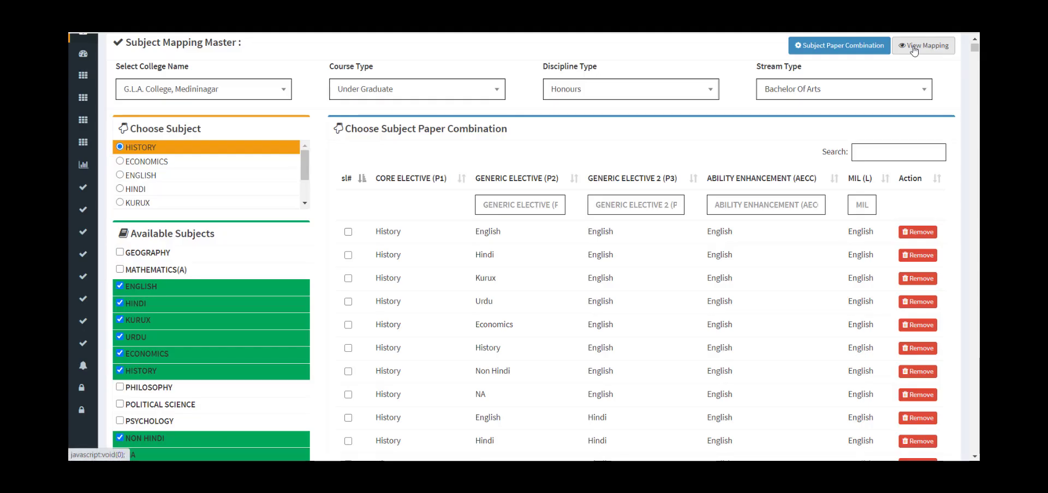
- View the college's mapped subject paper combinations for Bachelor Of Arts and review the History entries
{"action": "left_click", "coordinate": [914, 48]}
{"action": "left_click", "coordinate": [770, 90]}
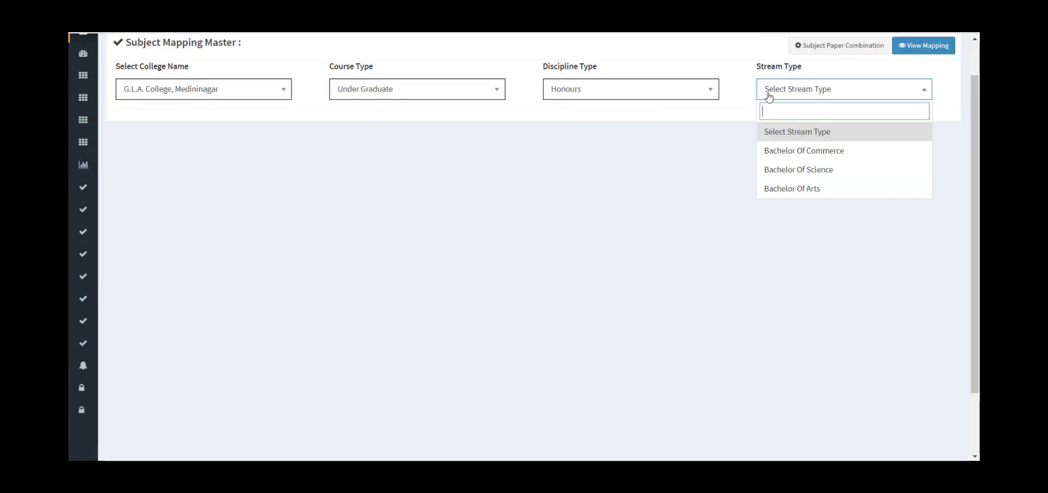
{"action": "left_click", "coordinate": [778, 188]}
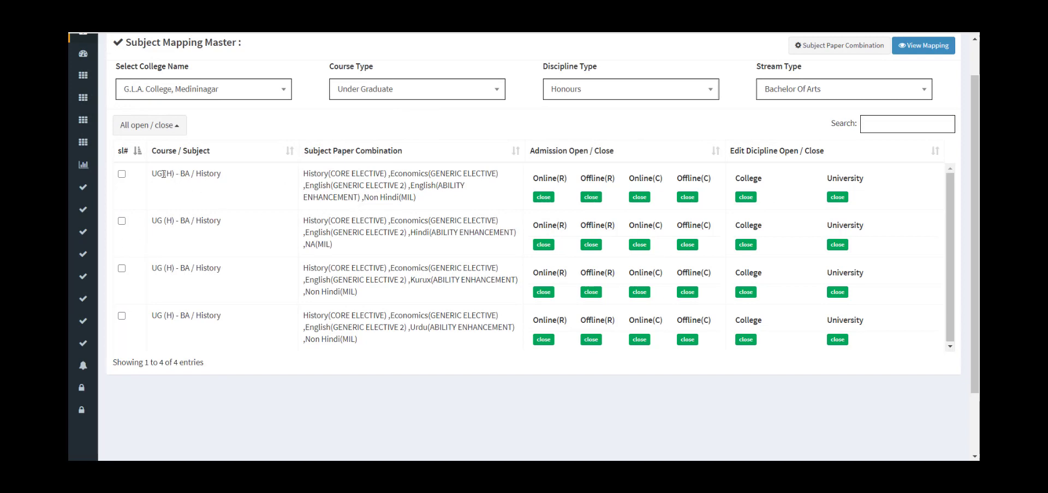
{"action": "left_click_drag", "start_coordinate": [154, 172], "coordinate": [895, 339]}
{"action": "left_click", "coordinate": [895, 339]}
{"action": "scroll", "coordinate": [264, 258], "scroll_direction": "up", "scroll_amount": 1}
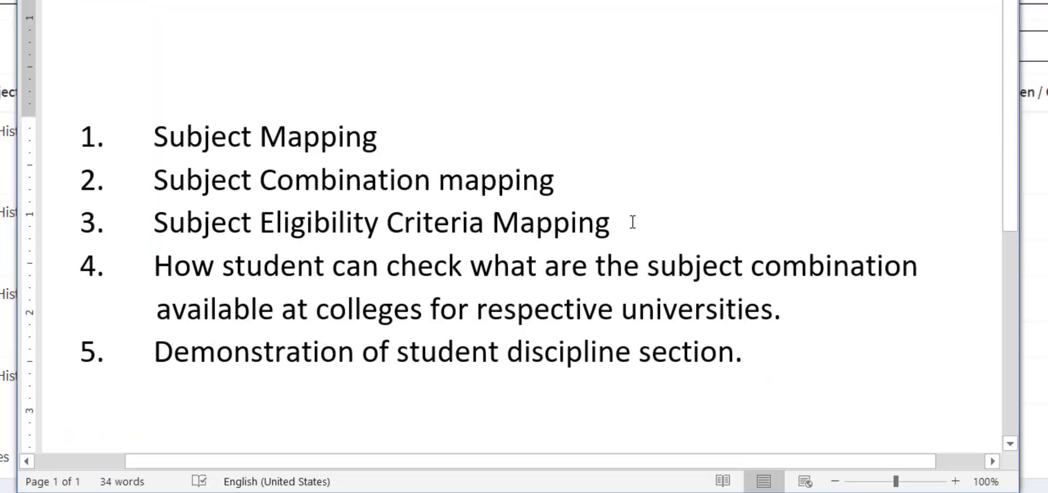
- Highlight the agenda item "Subject Eligibility Criteria Mapping" in the Word document
{"action": "left_click_drag", "start_coordinate": [611, 223], "coordinate": [196, 225]}
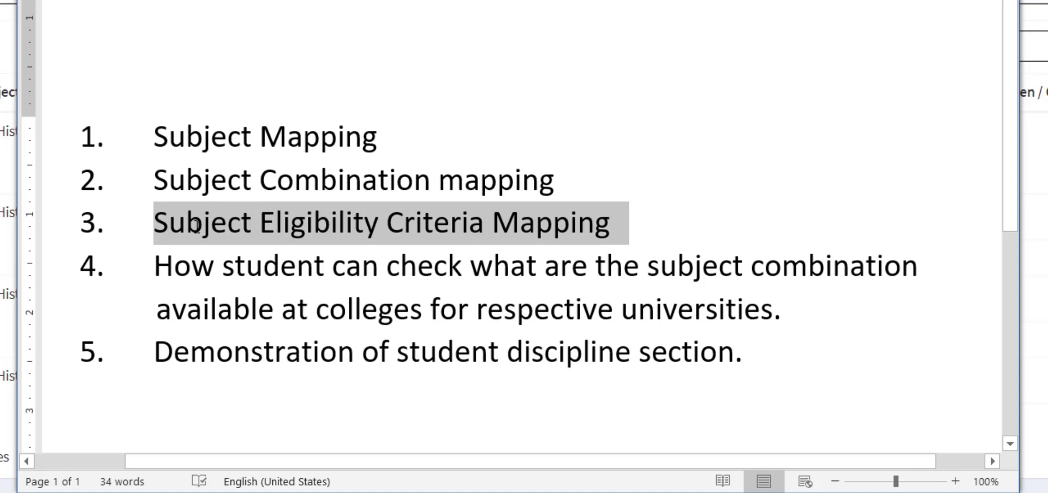
{"action": "left_click_drag", "start_coordinate": [196, 224], "coordinate": [197, 227]}
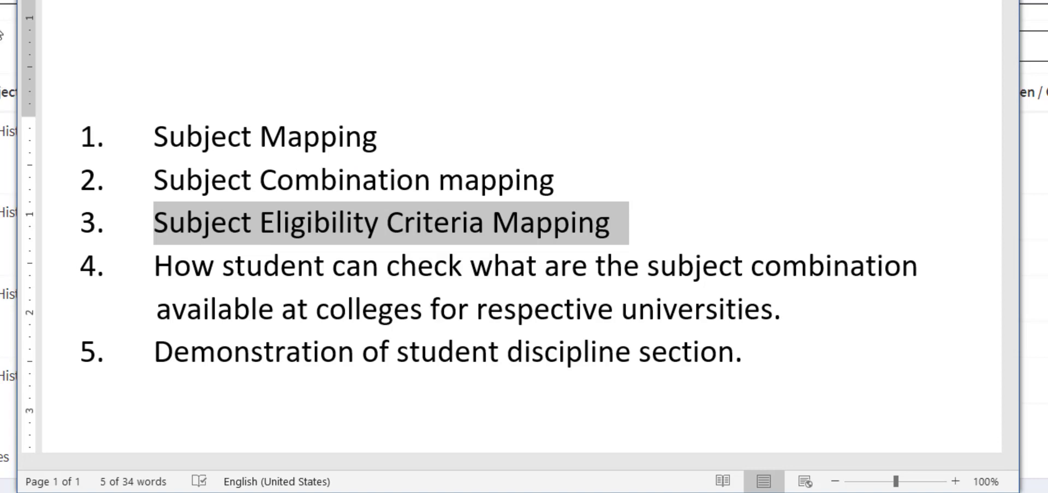
- Switch back to the portal, open the Subject Criteria Combination page and collapse the main navigation to icons
{"action": "left_click", "coordinate": [117, 175]}
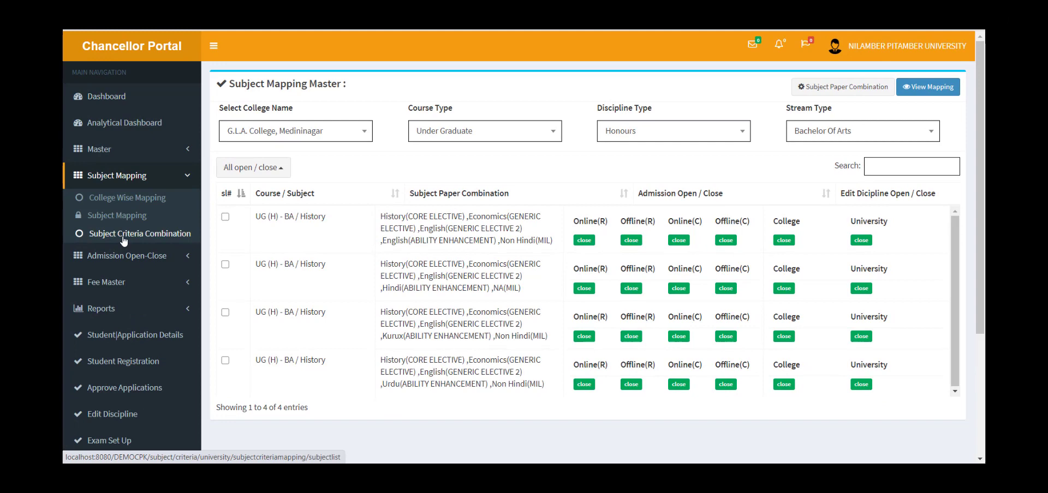
{"action": "left_click", "coordinate": [123, 239]}
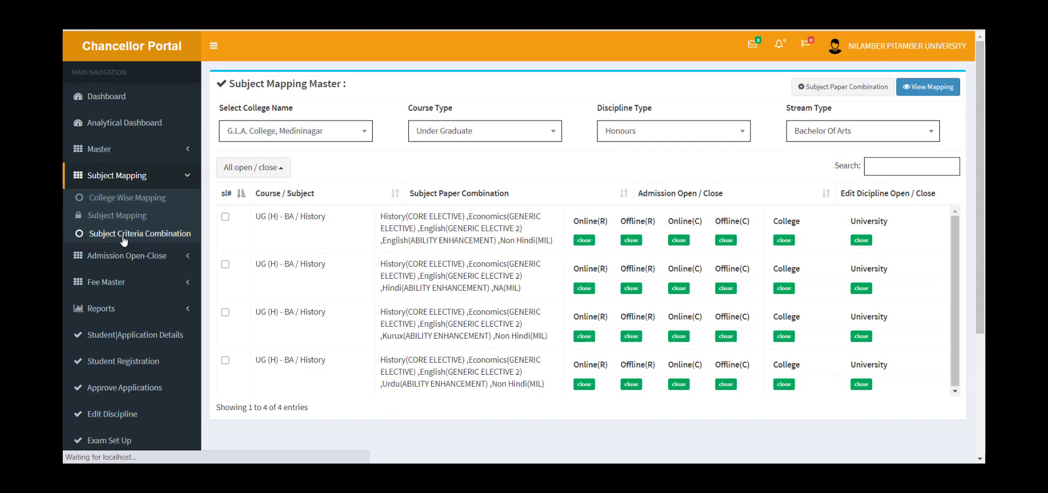
{"action": "left_click", "coordinate": [215, 49]}
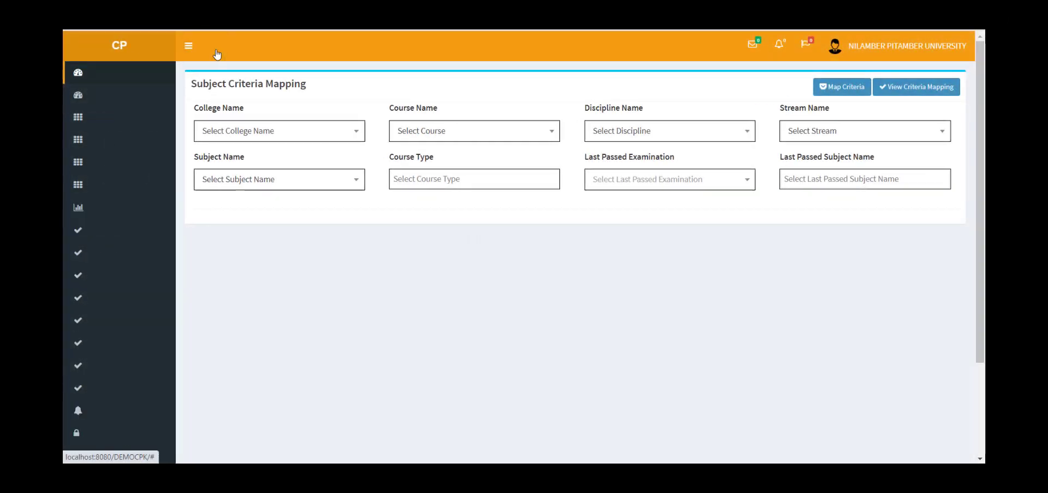
- Set the criteria mapping to G.L.A. College, Medininagar, Under Graduate, Honours, Bachelor Of Arts, with History as the subject
{"action": "left_click", "coordinate": [192, 134]}
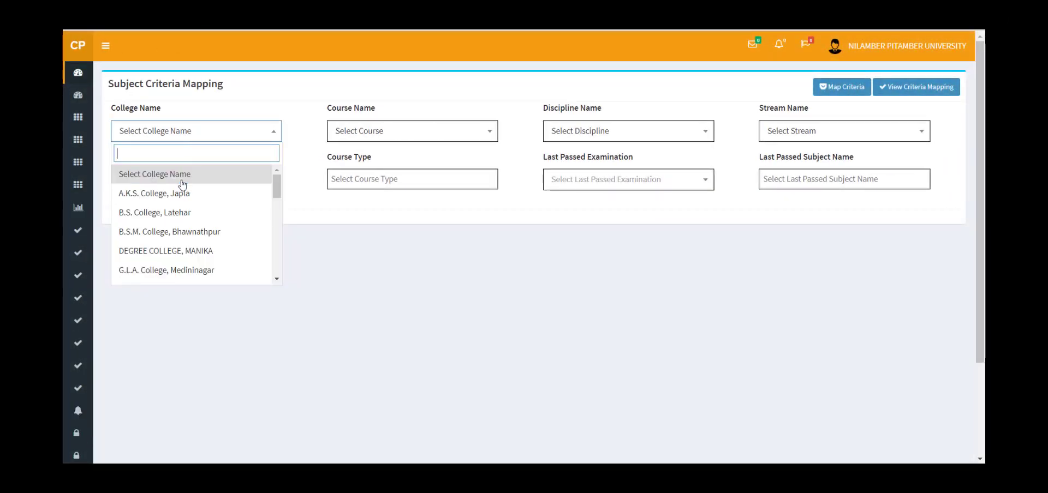
{"action": "type", "text": "g."}
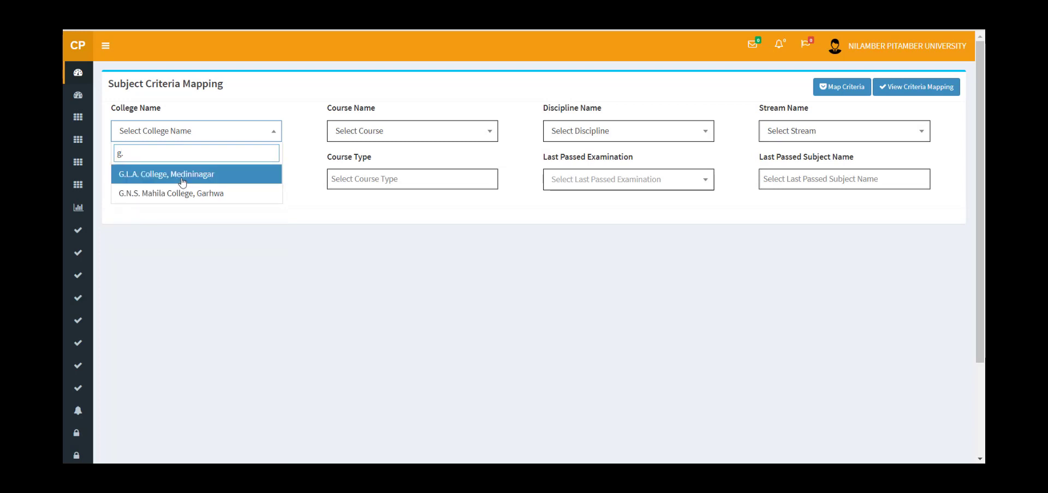
{"action": "left_click", "coordinate": [182, 179]}
{"action": "left_click", "coordinate": [361, 137]}
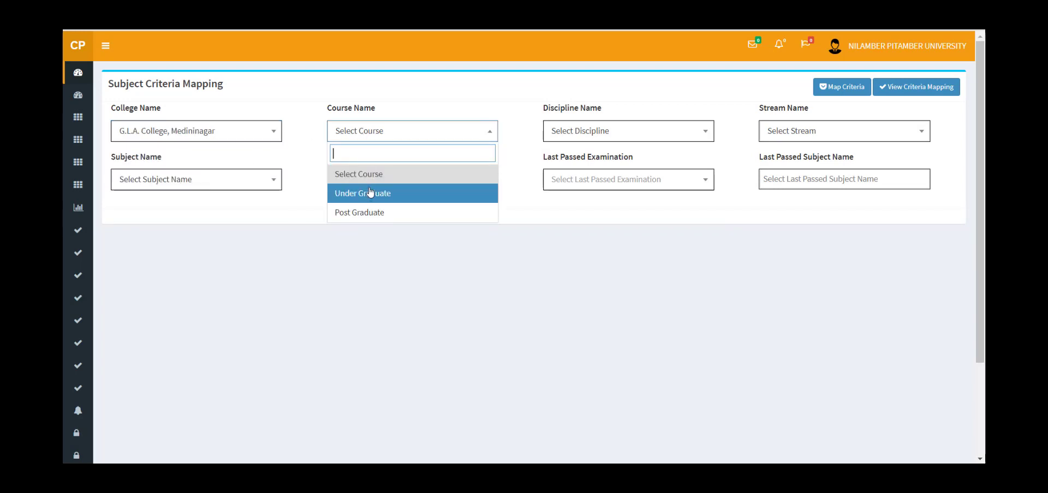
{"action": "left_click", "coordinate": [368, 192]}
{"action": "left_click", "coordinate": [818, 131]}
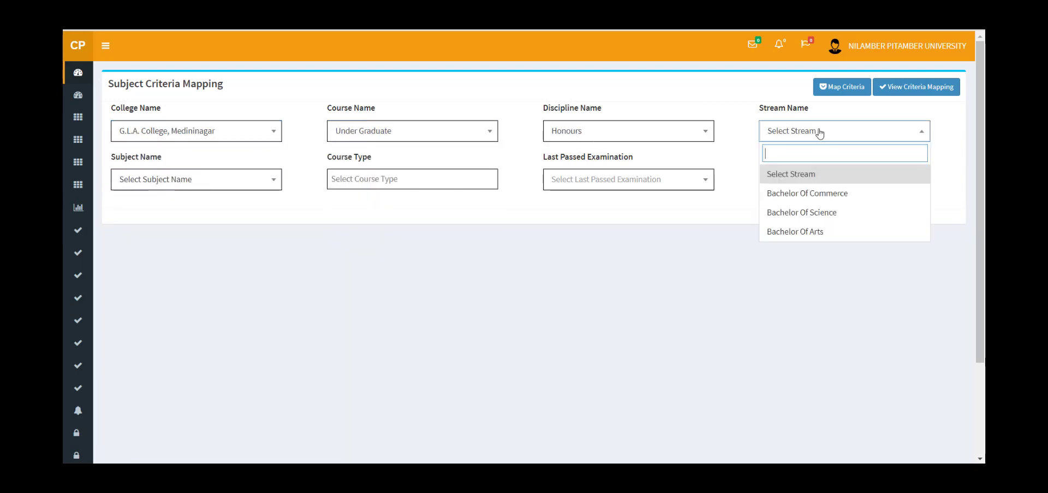
{"action": "left_click", "coordinate": [822, 232]}
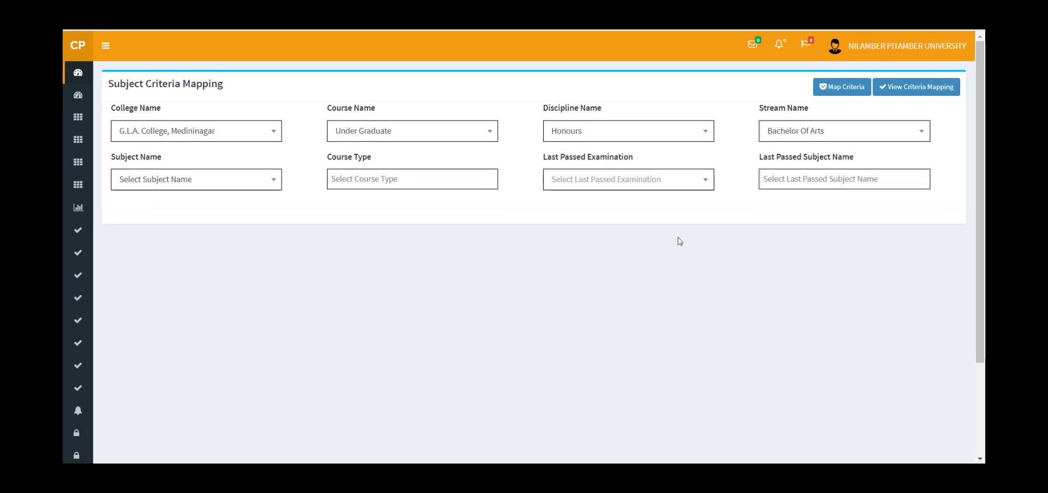
{"action": "left_click", "coordinate": [222, 180]}
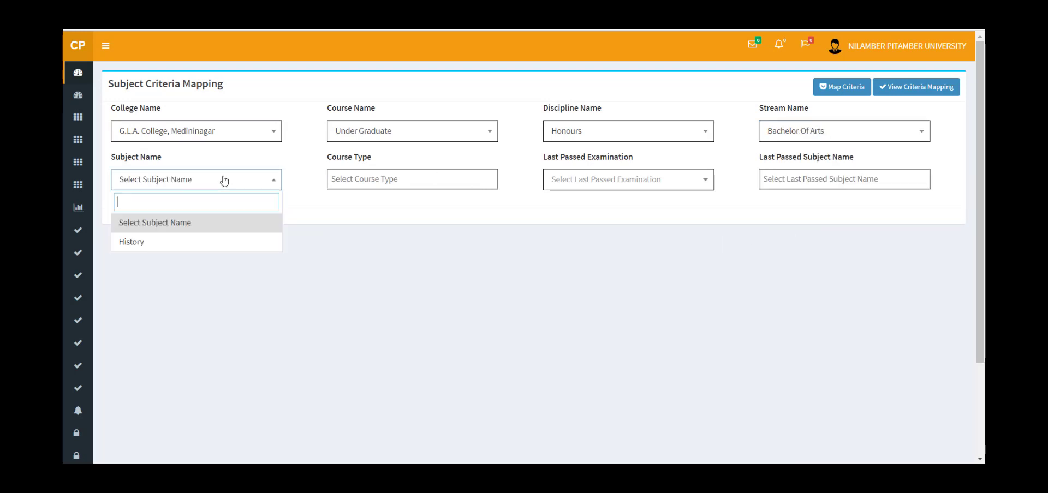
{"action": "left_click", "coordinate": [191, 247]}
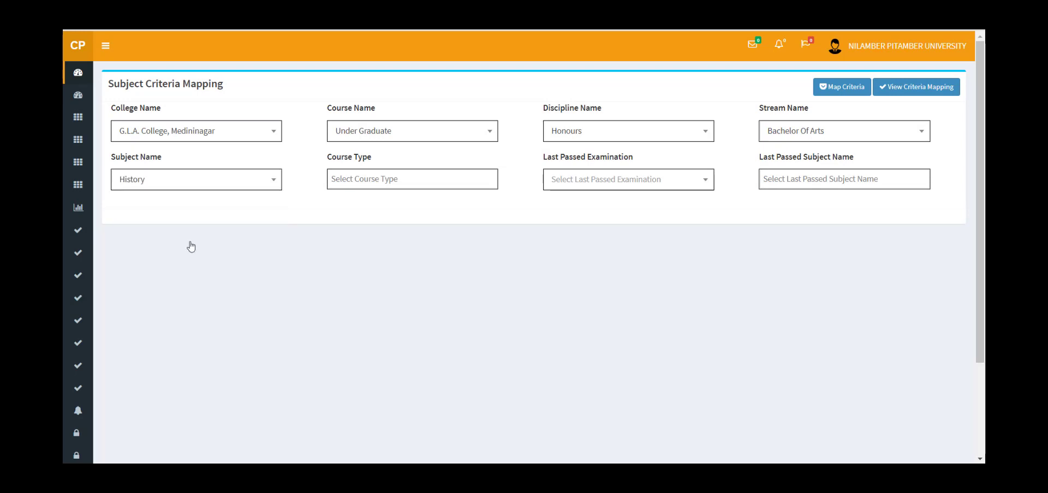
- Select the course types Regular, Ex-Regular, Private, Correspondence/Distance and Compartmental/Supplementary
{"action": "left_click", "coordinate": [394, 184]}
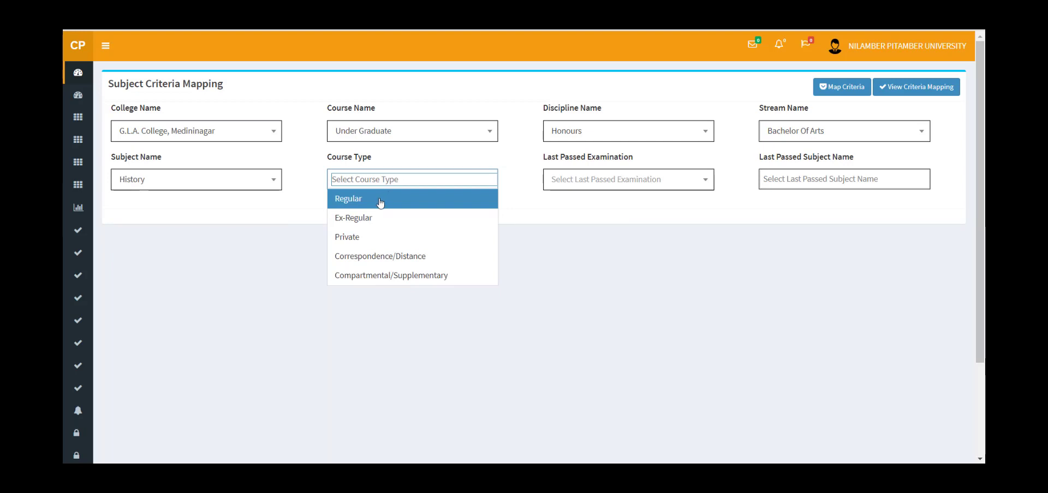
{"action": "left_click", "coordinate": [380, 202]}
{"action": "left_click", "coordinate": [370, 218]}
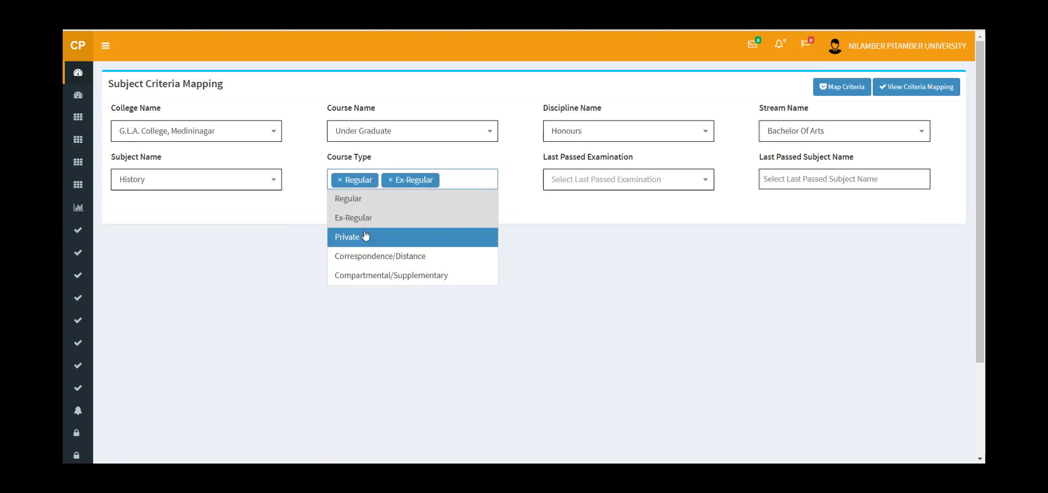
{"action": "left_click", "coordinate": [363, 240]}
{"action": "left_click", "coordinate": [367, 257]}
{"action": "left_click", "coordinate": [375, 276]}
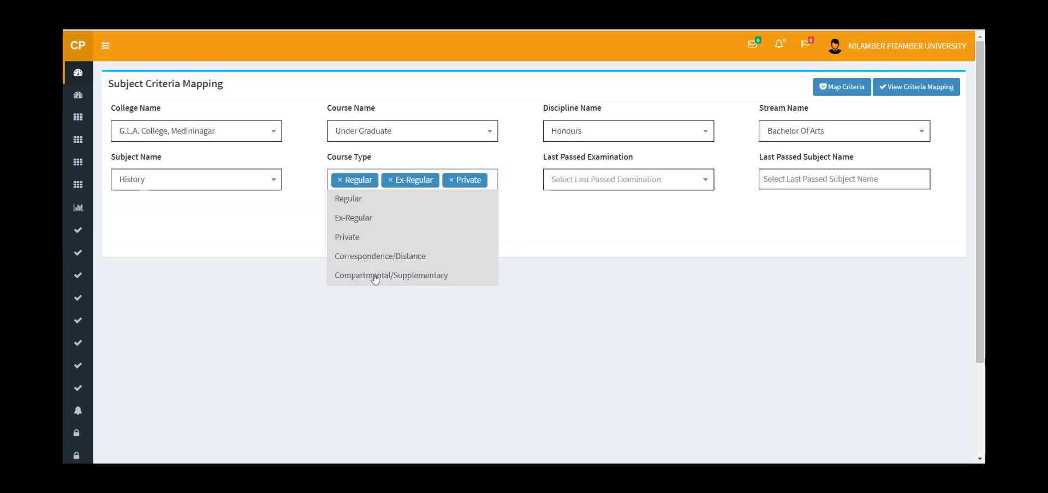
{"action": "left_click", "coordinate": [559, 232]}
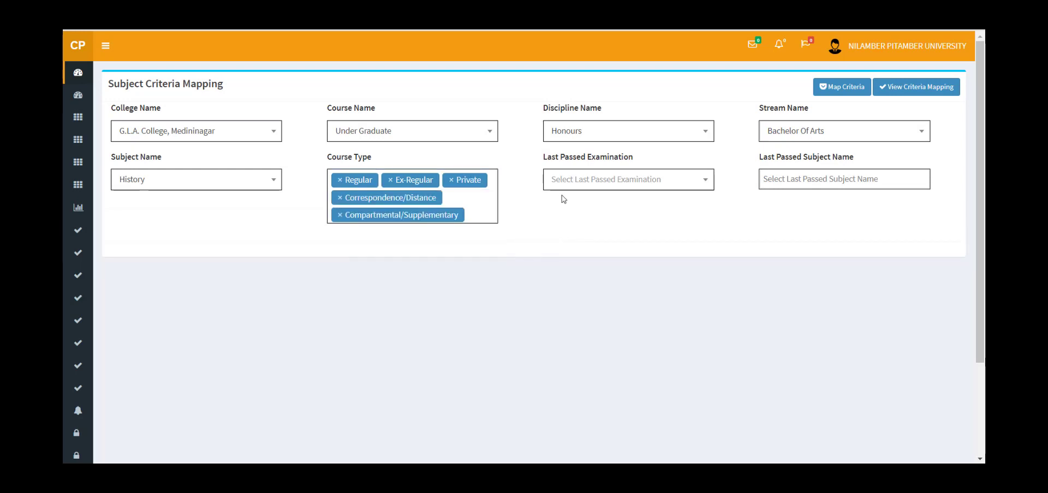
- Set the last passed examination to XII/Intermediate/10+2 System/Equivalent and the intermediate stream to Arts
{"action": "left_click", "coordinate": [574, 186]}
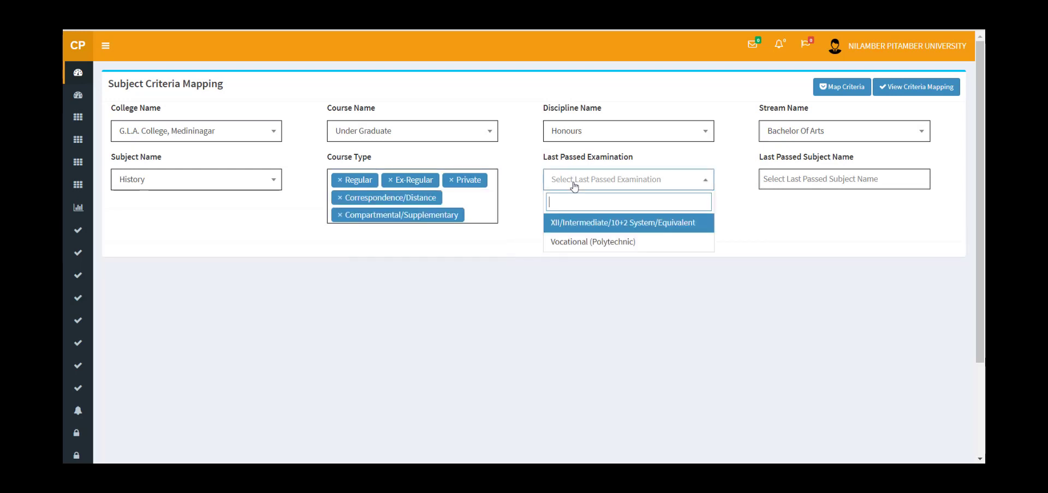
{"action": "left_click", "coordinate": [580, 231]}
{"action": "left_click", "coordinate": [792, 186]}
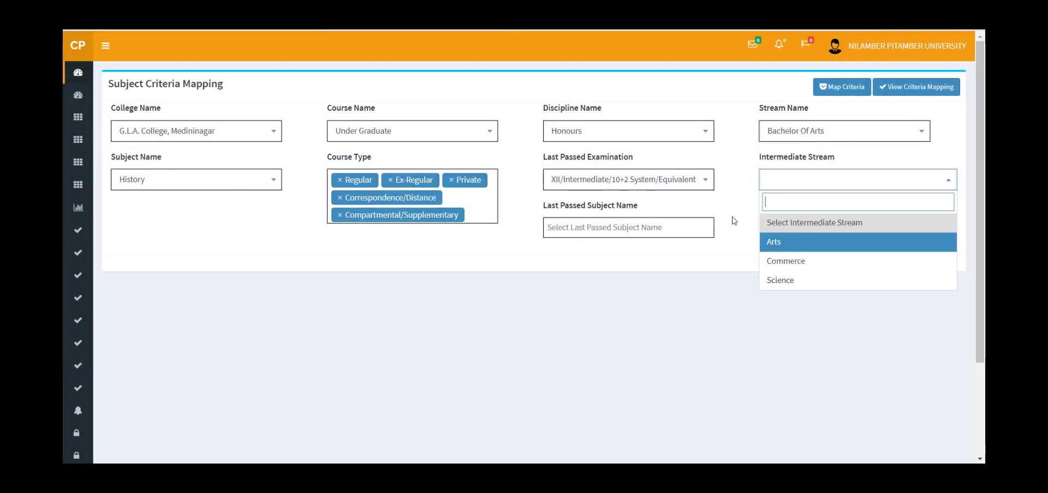
{"action": "left_click", "coordinate": [838, 249]}
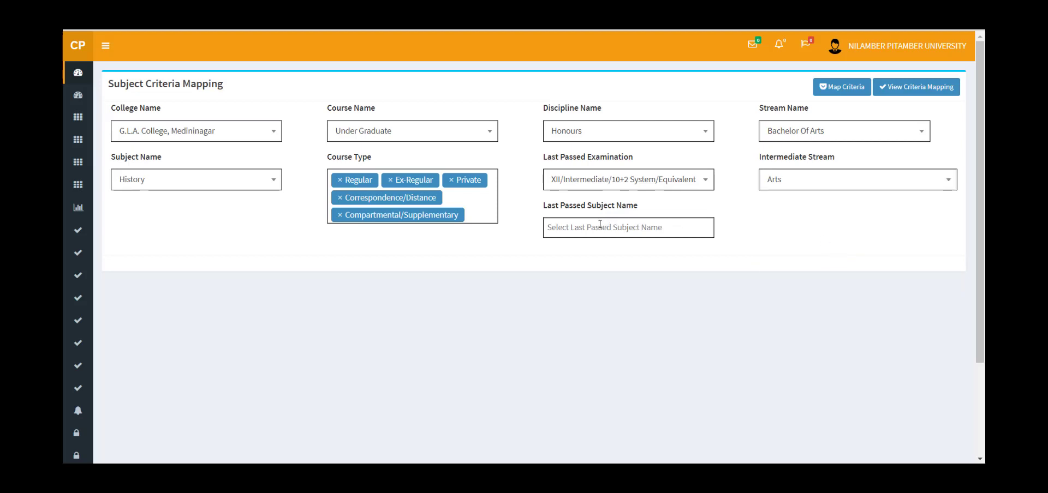
- Add HISTORY as the last passed subject and choose the OR case
{"action": "left_click", "coordinate": [637, 234]}
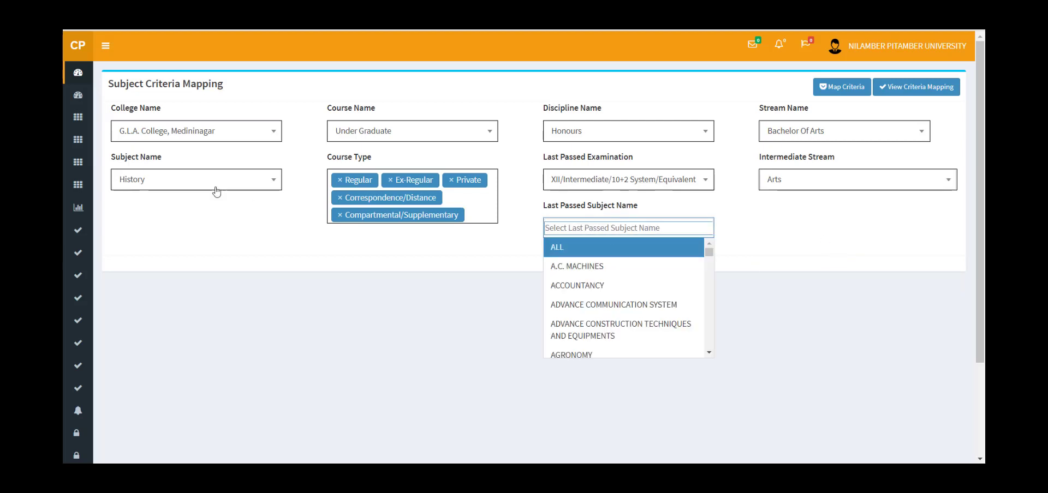
{"action": "type", "text": "hi"}
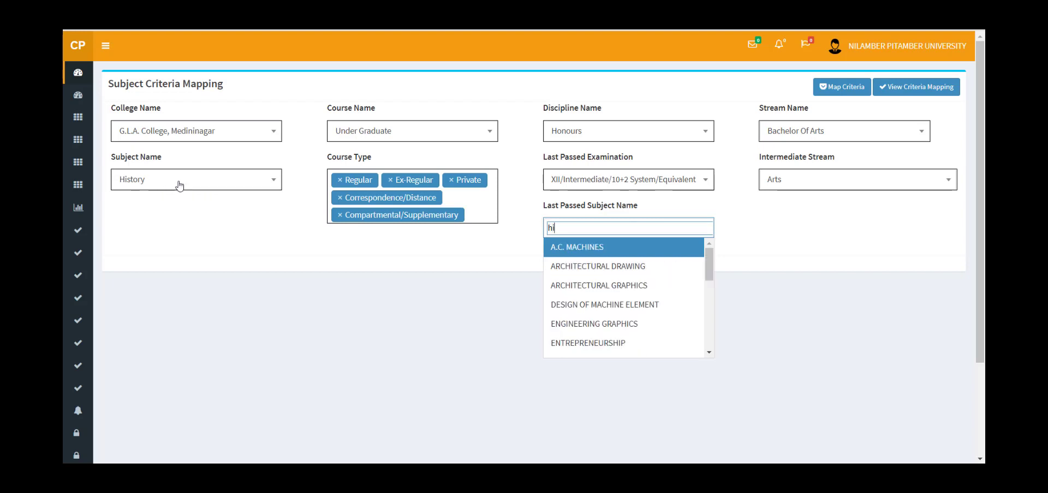
{"action": "type", "text": "story"}
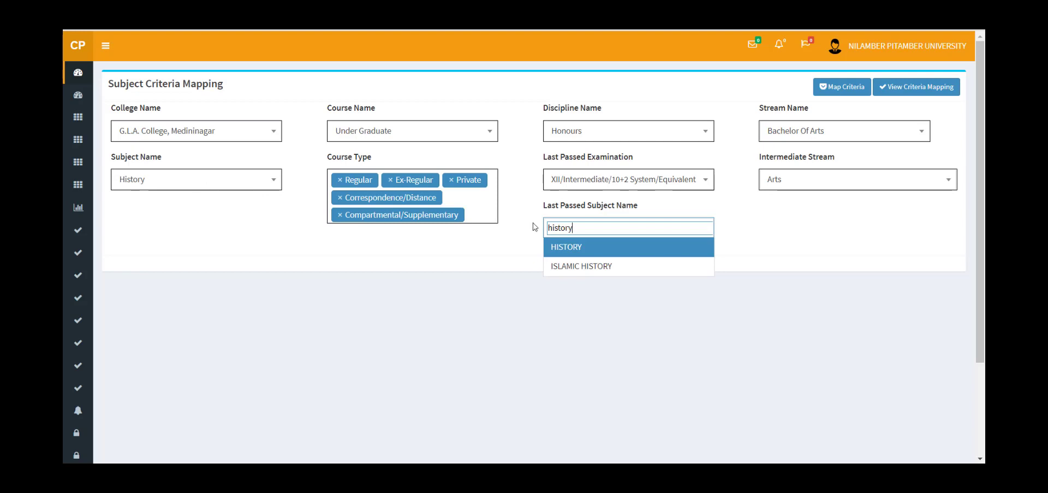
{"action": "left_click", "coordinate": [567, 248]}
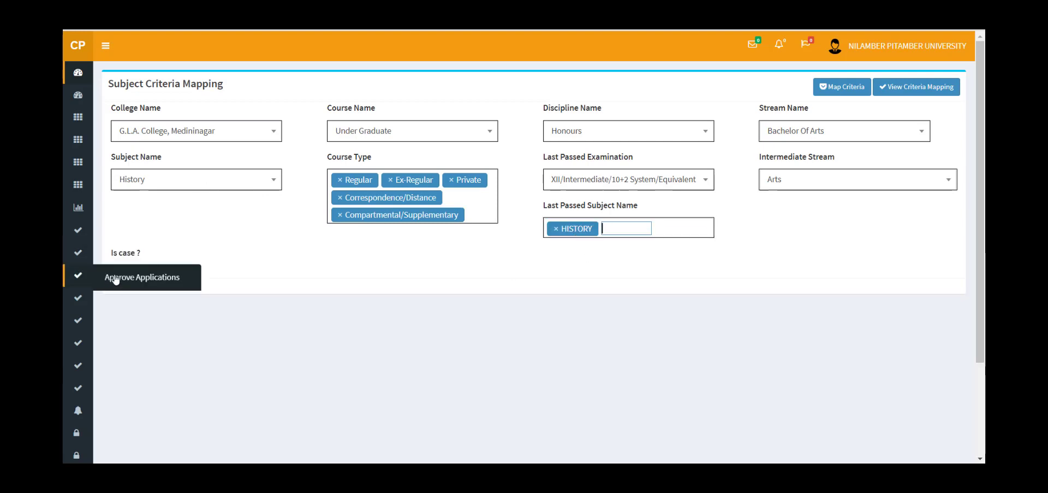
{"action": "left_click", "coordinate": [124, 272]}
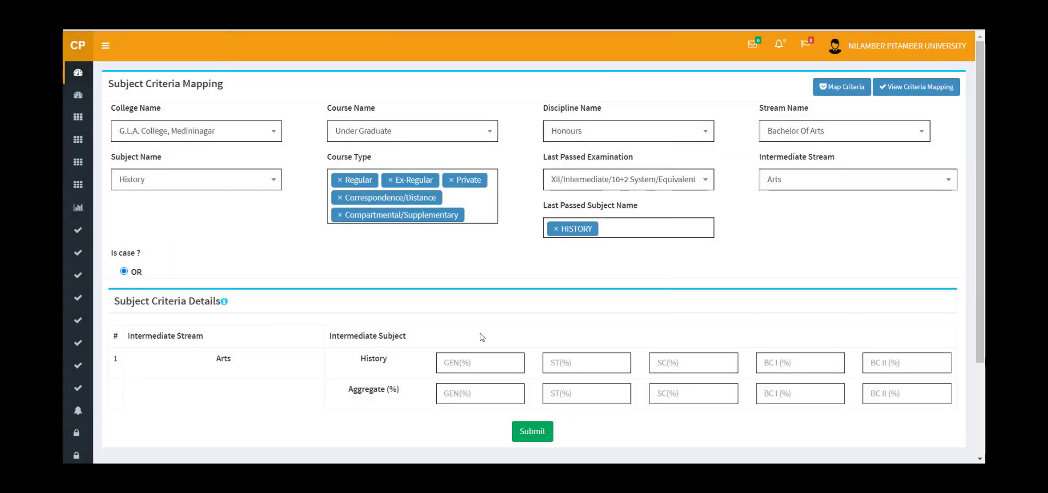
- Set the History percentage criteria to 45 for GEN, ST, SC, BC I and BC II
{"action": "scroll", "coordinate": [481, 337], "scroll_direction": "down", "scroll_amount": 3}
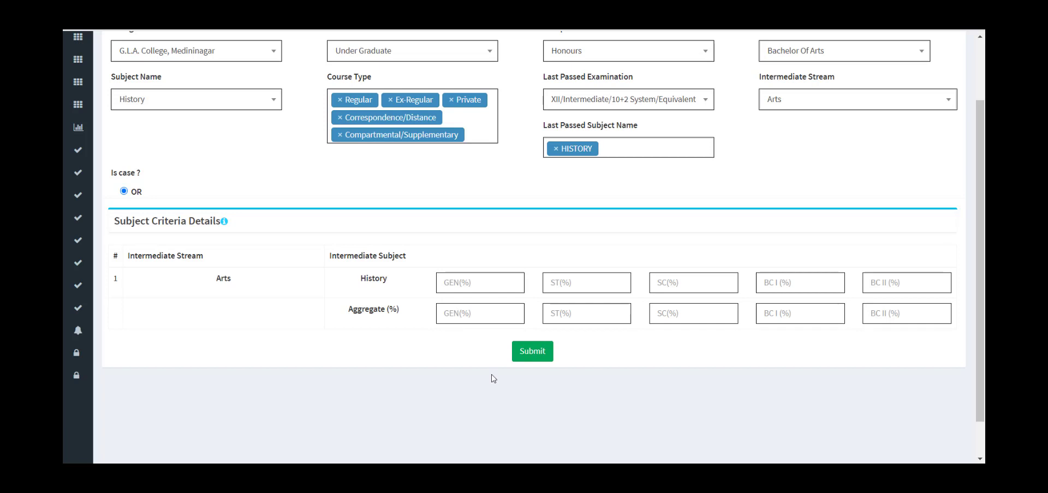
{"action": "key", "text": "Tab"}
{"action": "type", "text": "45"}
{"action": "key", "text": "Tab"}
{"action": "type", "text": "45"}
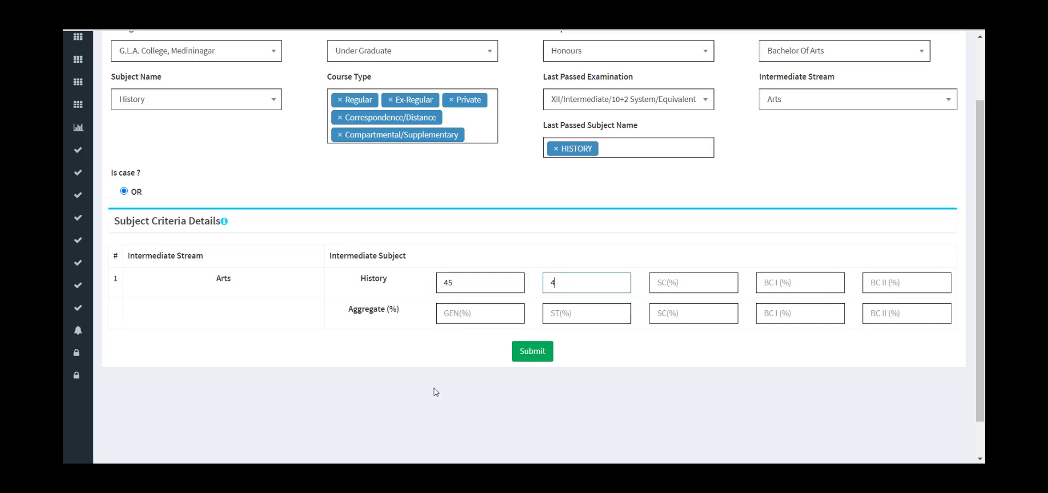
{"action": "key", "text": "Tab"}
{"action": "type", "text": "45"}
{"action": "key", "text": "Tab"}
{"action": "type", "text": "45"}
{"action": "key", "text": "Tab"}
{"action": "type", "text": "4"}
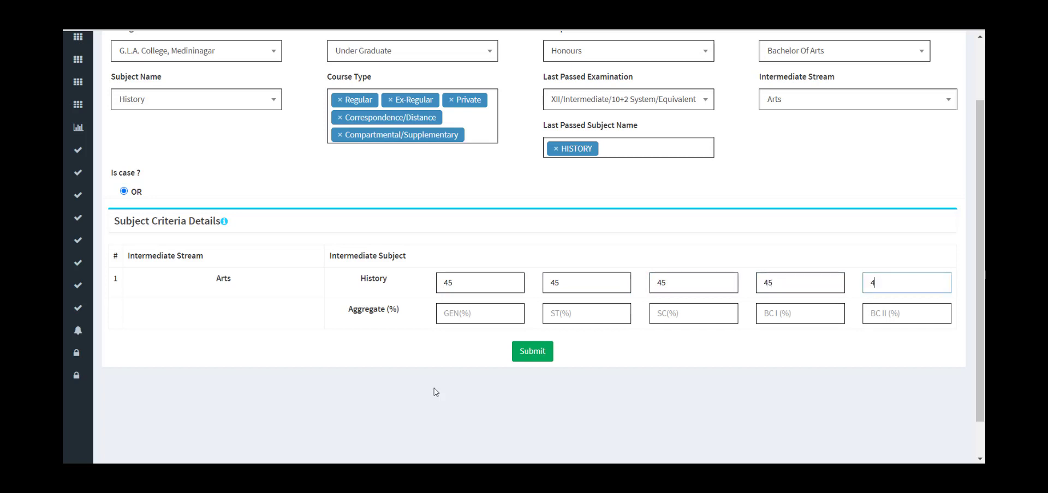
{"action": "type", "text": "5"}
{"action": "key", "text": "Tab"}
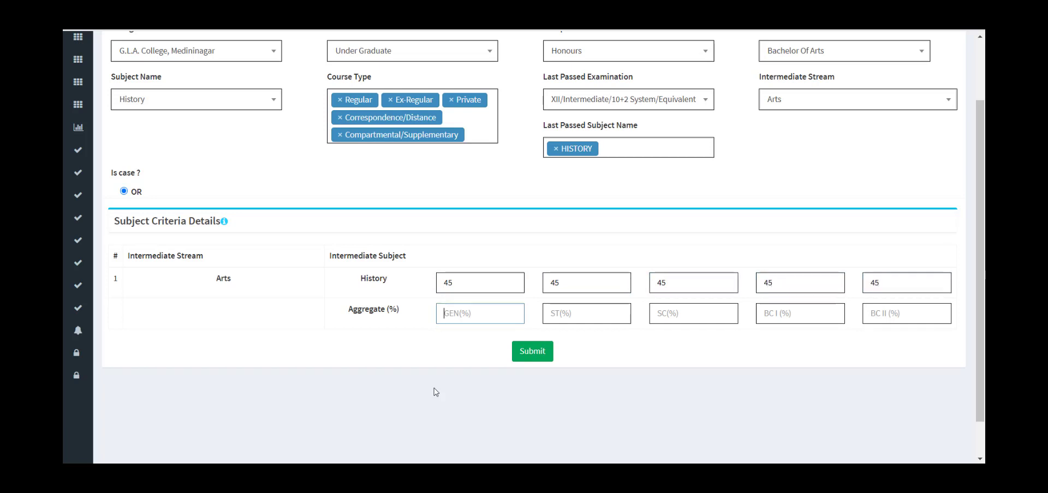
- Set the Aggregate percentage to 33 for GEN, ST, SC, BC I and BC II, and submit the criteria
{"action": "type", "text": "33"}
{"action": "key", "text": "Tab"}
{"action": "type", "text": "33"}
{"action": "key", "text": "Tab"}
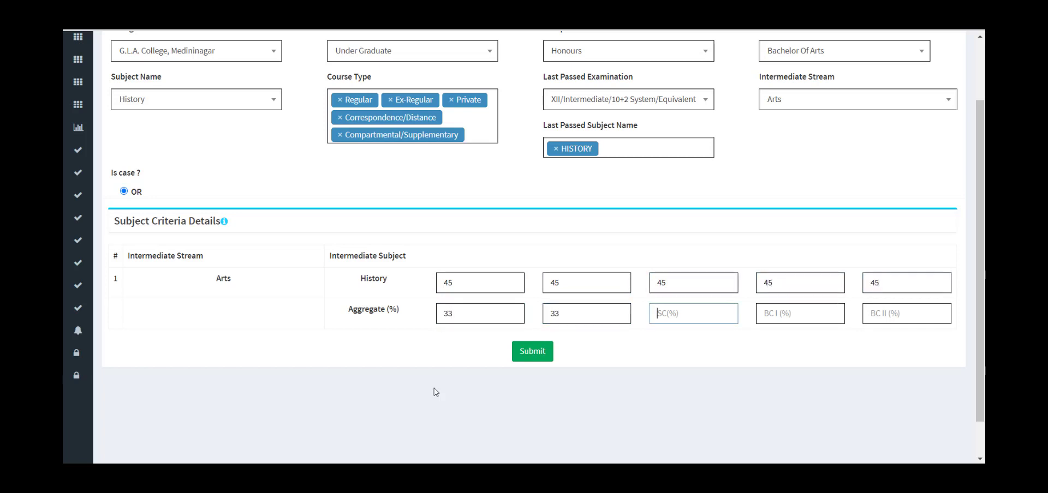
{"action": "type", "text": "33"}
{"action": "key", "text": "Tab"}
{"action": "type", "text": "33"}
{"action": "key", "text": "Tab"}
{"action": "type", "text": "3"}
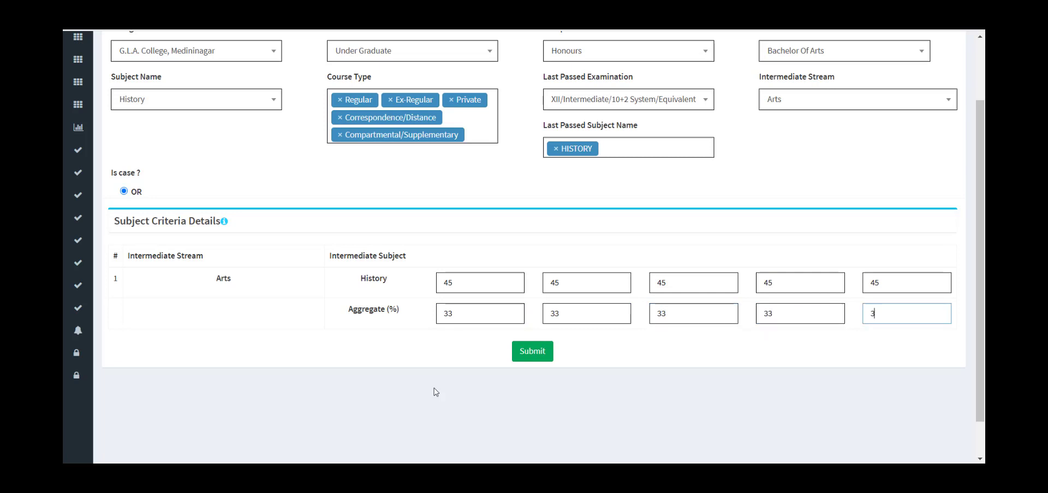
{"action": "left_click", "coordinate": [518, 352]}
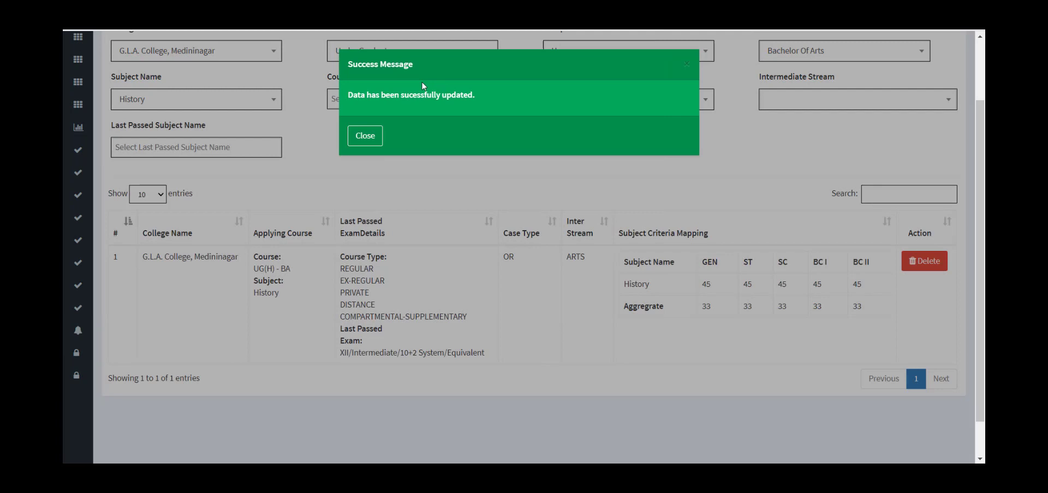
{"action": "left_click", "coordinate": [363, 136]}
- Select the course types Regular, Ex-Regular, Private and Correspondence/Distance for another History criterion
{"action": "scroll", "coordinate": [292, 232], "scroll_direction": "up", "scroll_amount": 2}
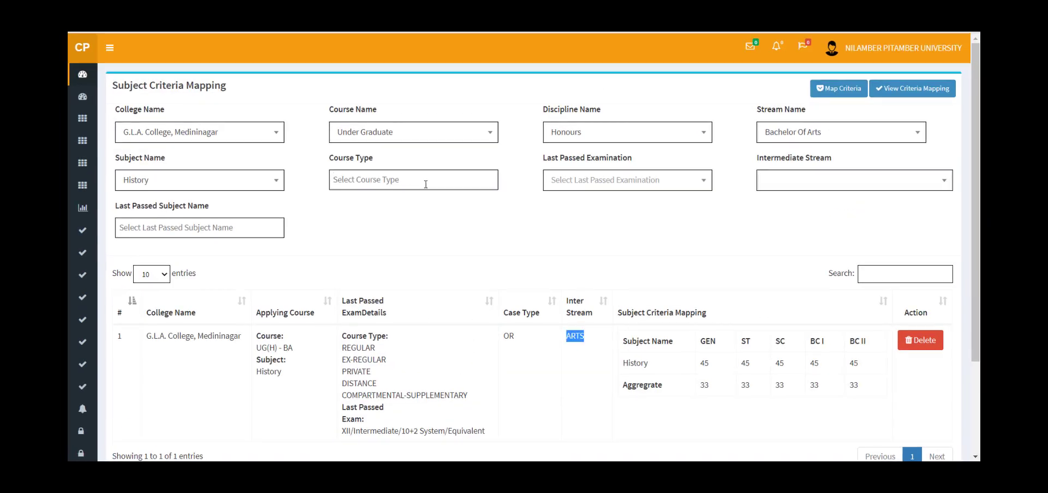
{"action": "left_click", "coordinate": [420, 180]}
{"action": "left_click", "coordinate": [373, 207]}
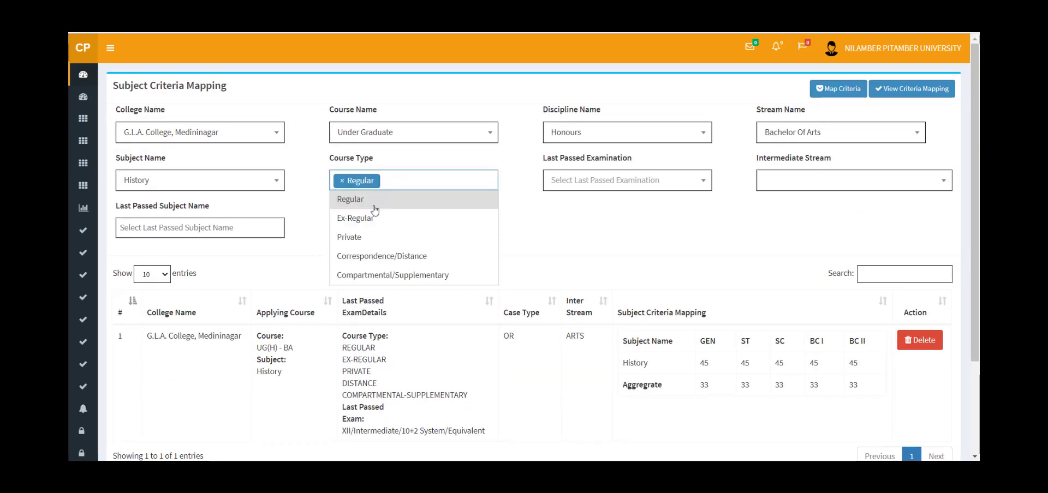
{"action": "left_click", "coordinate": [375, 218]}
{"action": "left_click", "coordinate": [377, 237]}
{"action": "left_click", "coordinate": [382, 256]}
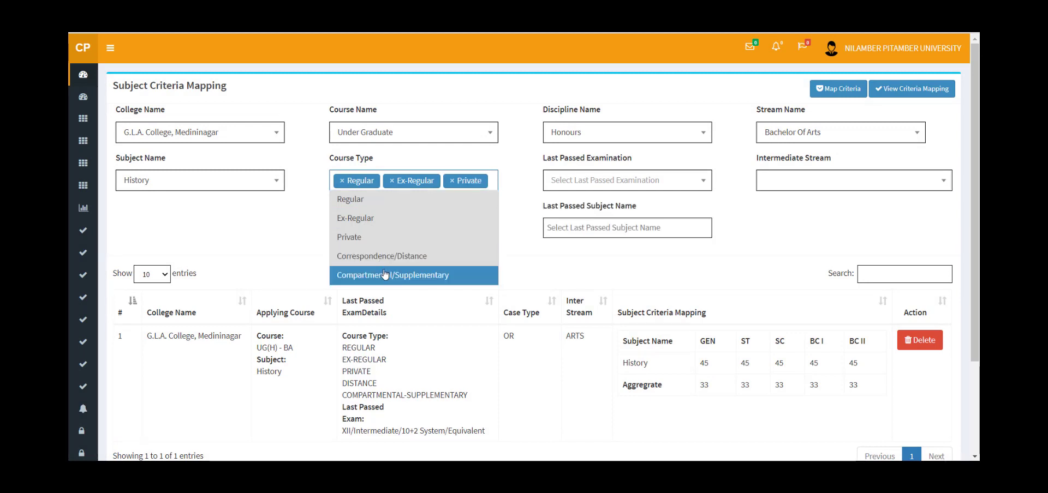
{"action": "left_click", "coordinate": [387, 276]}
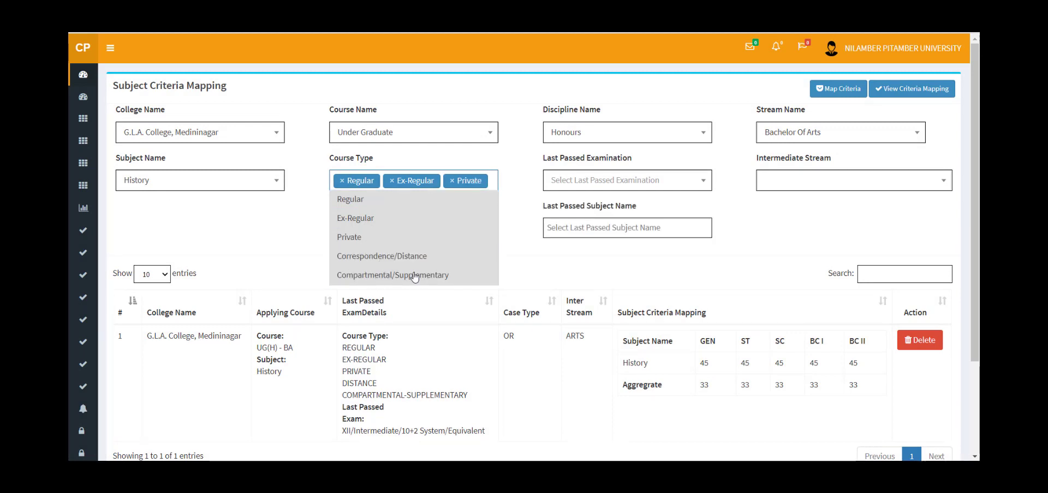
{"action": "left_click", "coordinate": [388, 274]}
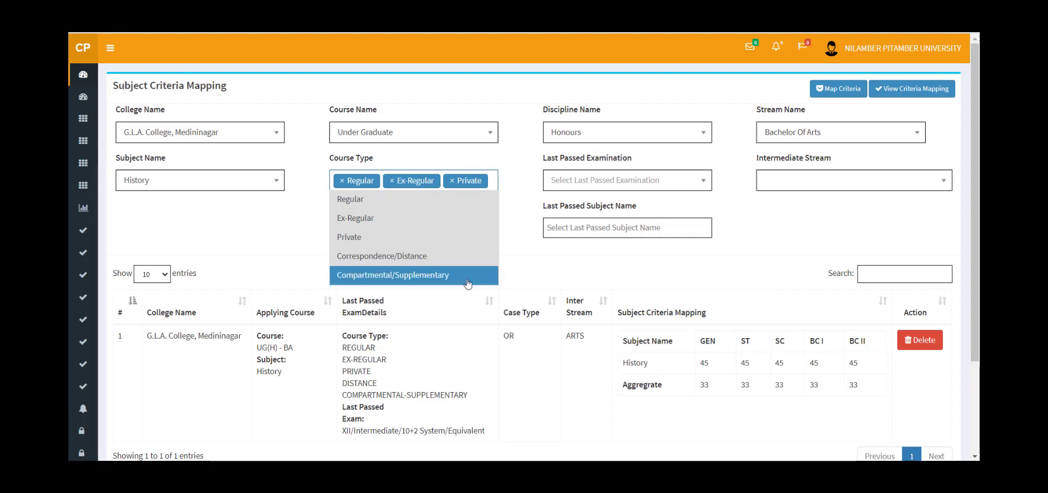
{"action": "left_click", "coordinate": [528, 266]}
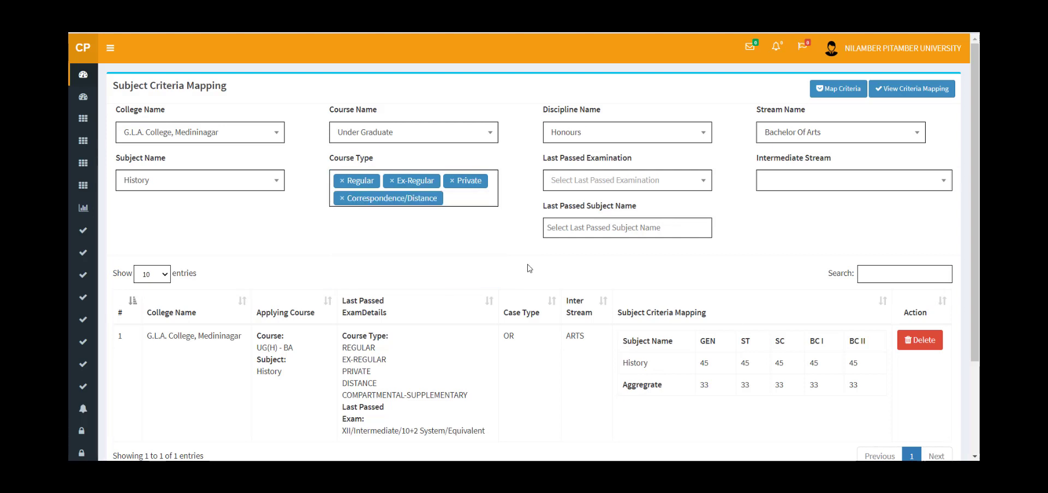
- Set the last passed examination to XII/Intermediate/10+2 System/Equivalent, the intermediate stream to Commerce and the last passed subject to ALL
{"action": "left_click", "coordinate": [619, 184]}
{"action": "left_click", "coordinate": [595, 215]}
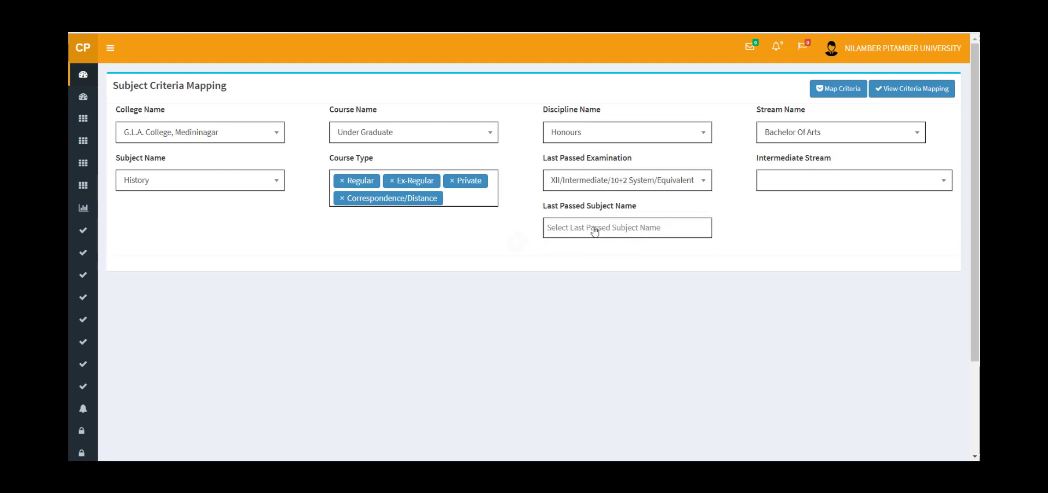
{"action": "left_click", "coordinate": [808, 179]}
{"action": "left_click", "coordinate": [777, 265]}
{"action": "left_click", "coordinate": [613, 227]}
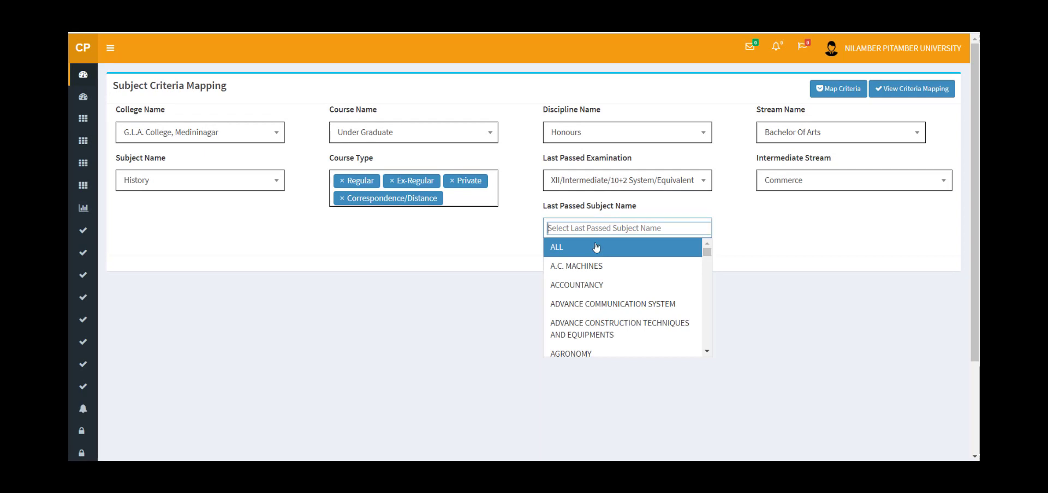
{"action": "left_click", "coordinate": [596, 247]}
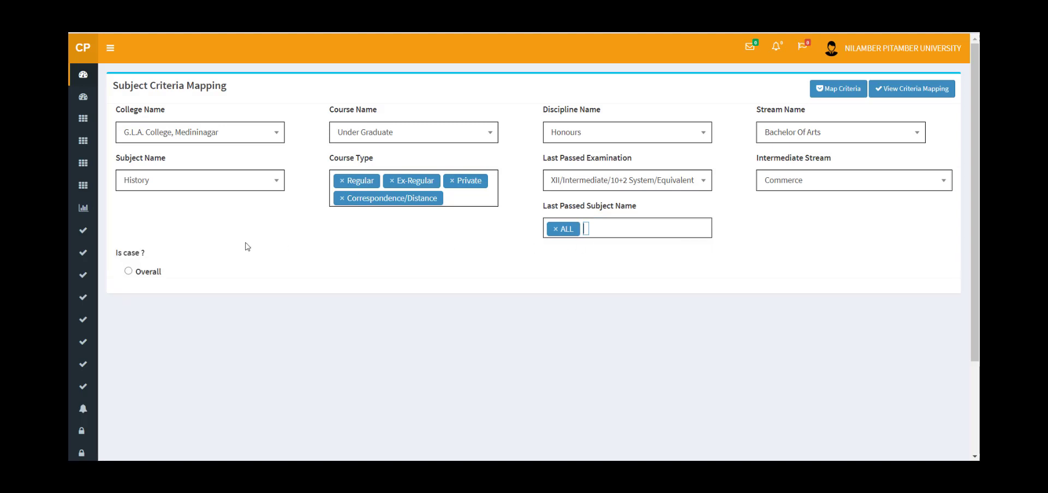
- Choose the Overall case for the Commerce criterion and set its Aggregate percentage to 50 for GEN, ST, SC, BC I and BC II
{"action": "left_click", "coordinate": [129, 271]}
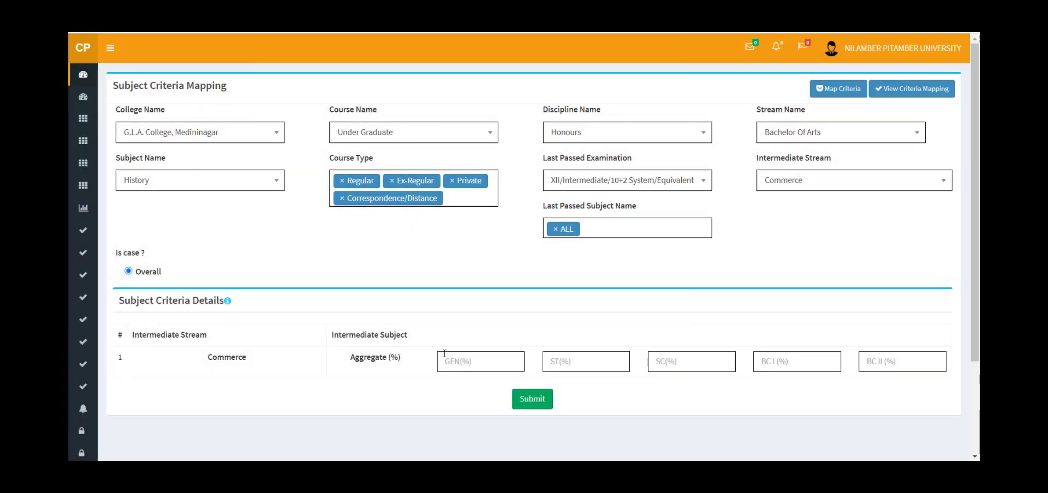
{"action": "left_click", "coordinate": [455, 358]}
{"action": "type", "text": "50"}
{"action": "key", "text": "Tab"}
{"action": "type", "text": "50"}
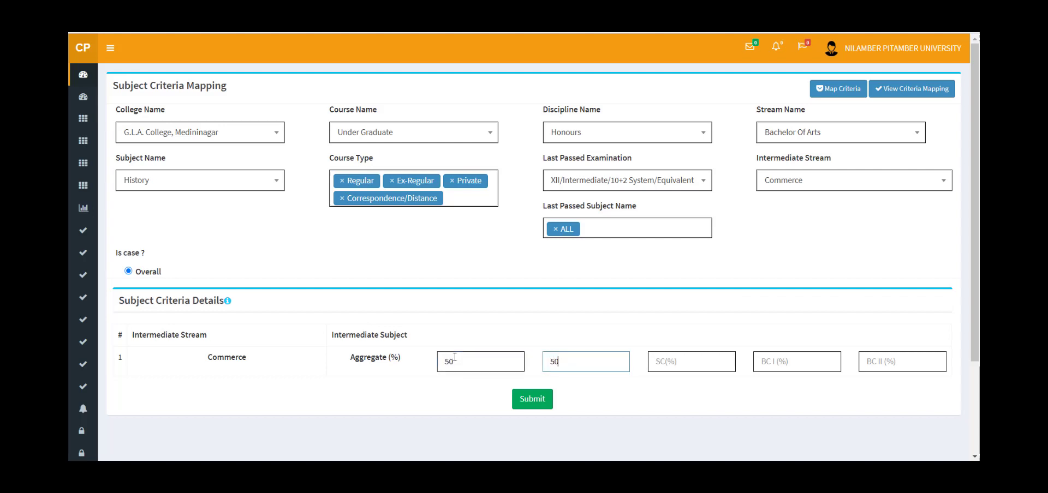
{"action": "key", "text": "Tab"}
{"action": "type", "text": "5"}
{"action": "type", "text": "50"}
{"action": "key", "text": "Tab"}
{"action": "type", "text": "5"}
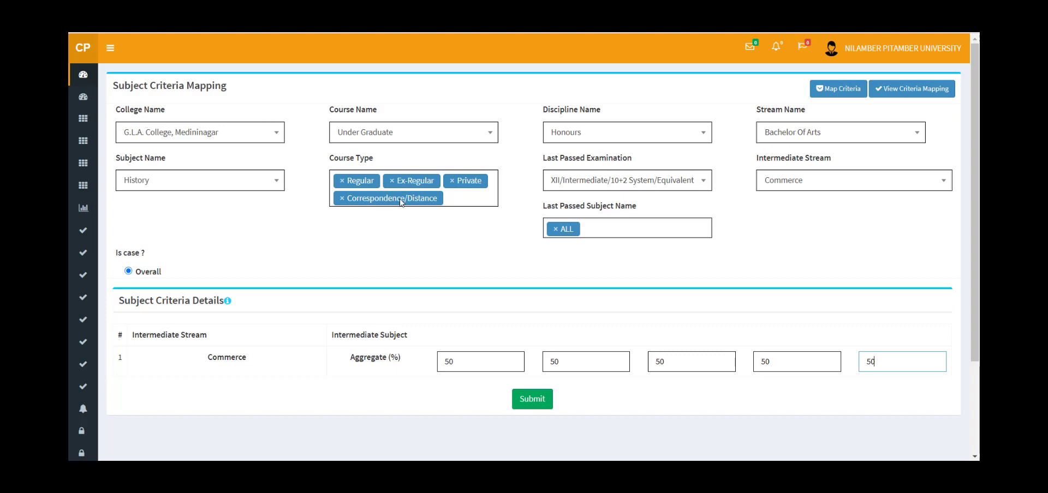
- Submit the Commerce criterion and check its entry in the History criteria list
{"action": "left_click", "coordinate": [542, 405]}
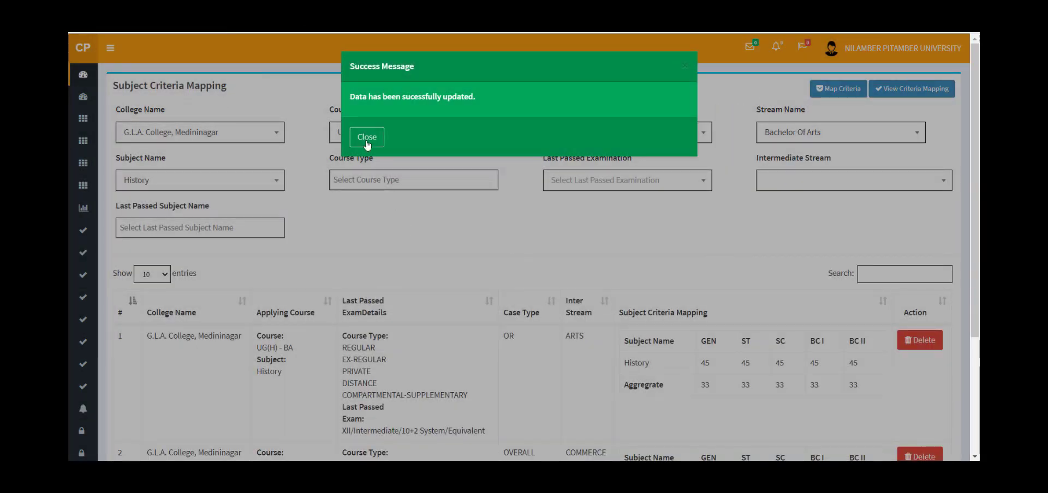
{"action": "left_click", "coordinate": [367, 138]}
{"action": "scroll", "coordinate": [601, 265], "scroll_direction": "down", "scroll_amount": 3}
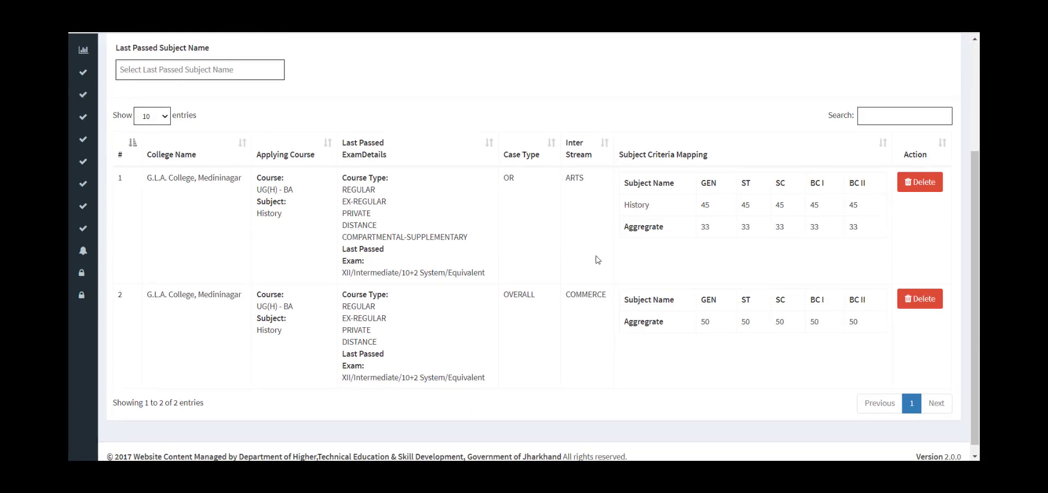
{"action": "scroll", "coordinate": [354, 266], "scroll_direction": "up", "scroll_amount": 3}
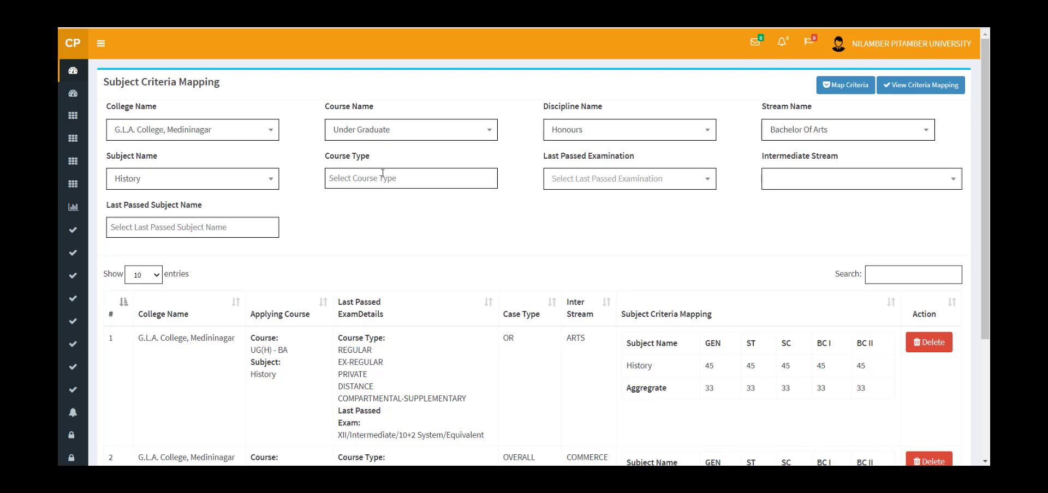
- Select the course types Regular, Ex-Regular, Correspondence/Distance and Compartmental/Supplementary for a further History criterion
{"action": "left_click", "coordinate": [382, 175]}
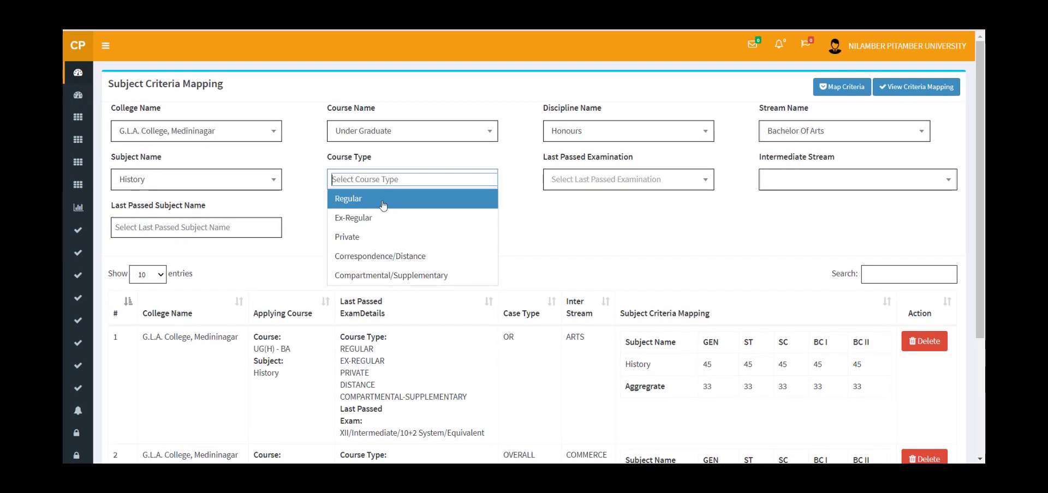
{"action": "left_click", "coordinate": [383, 205]}
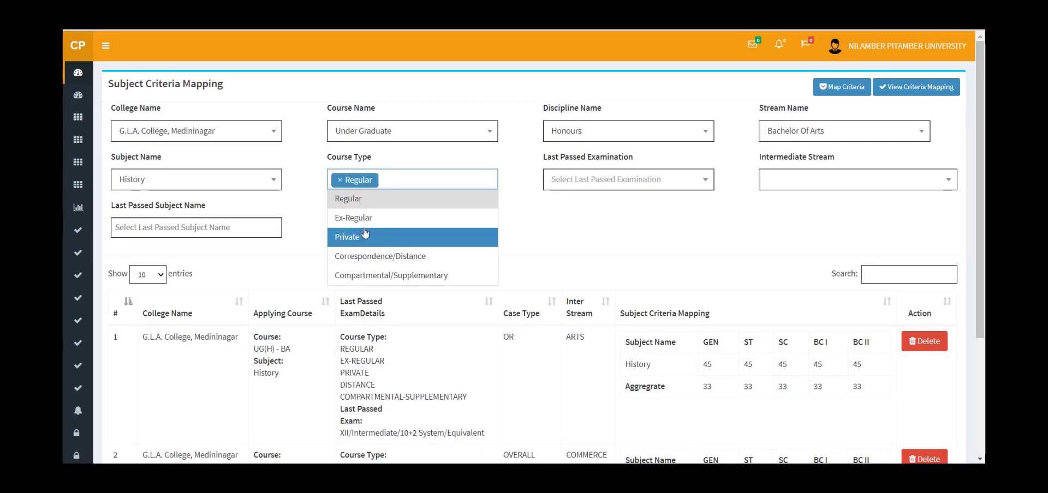
{"action": "left_click", "coordinate": [364, 225]}
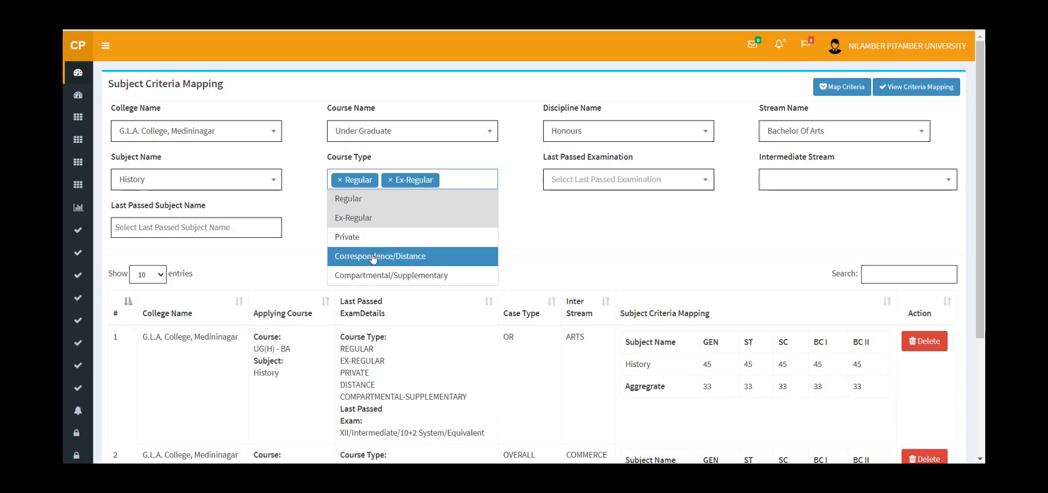
{"action": "left_click", "coordinate": [367, 255]}
{"action": "left_click", "coordinate": [377, 277]}
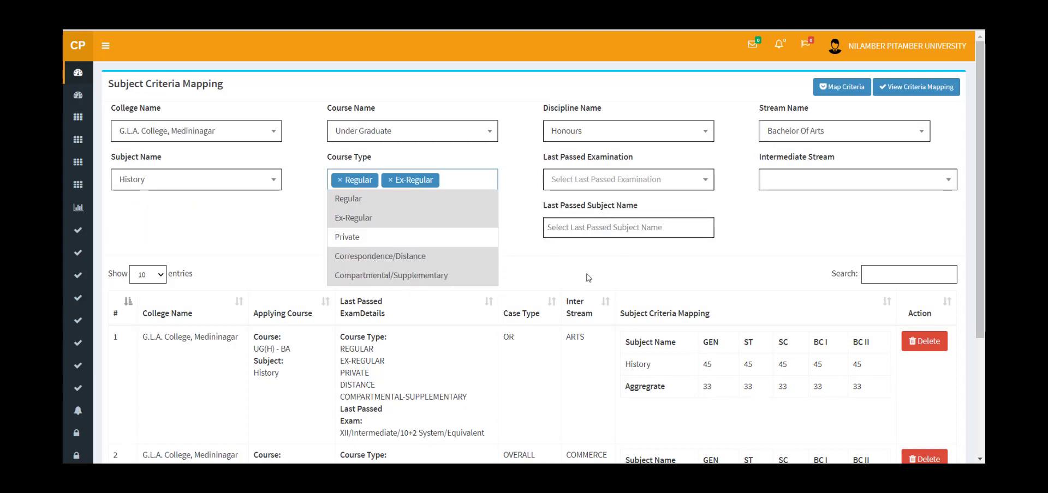
- Set the last passed examination to XII/Intermediate/10+2 System/Equivalent, the intermediate stream to Science and the last passed subject to ALL
{"action": "left_click", "coordinate": [601, 188]}
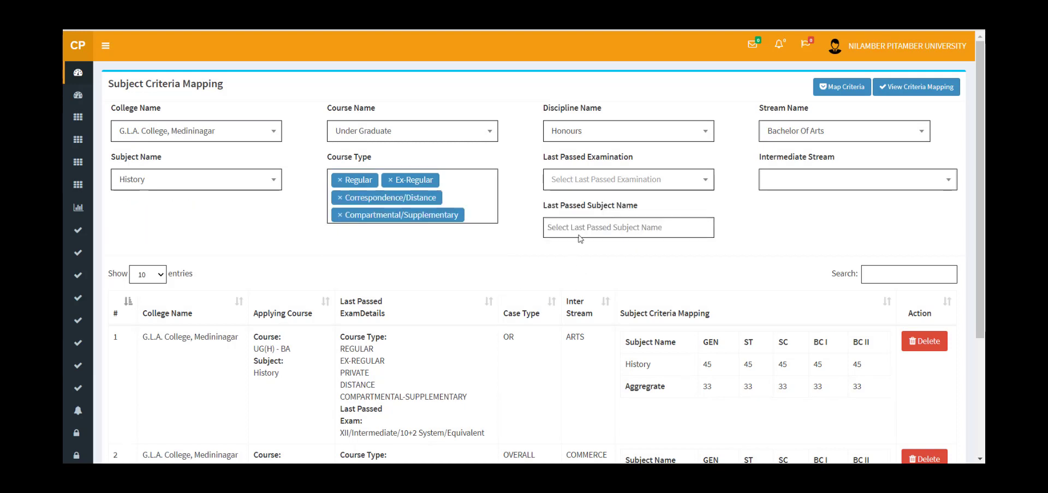
{"action": "left_click", "coordinate": [600, 189]}
{"action": "left_click", "coordinate": [601, 222]}
{"action": "left_click", "coordinate": [796, 179]}
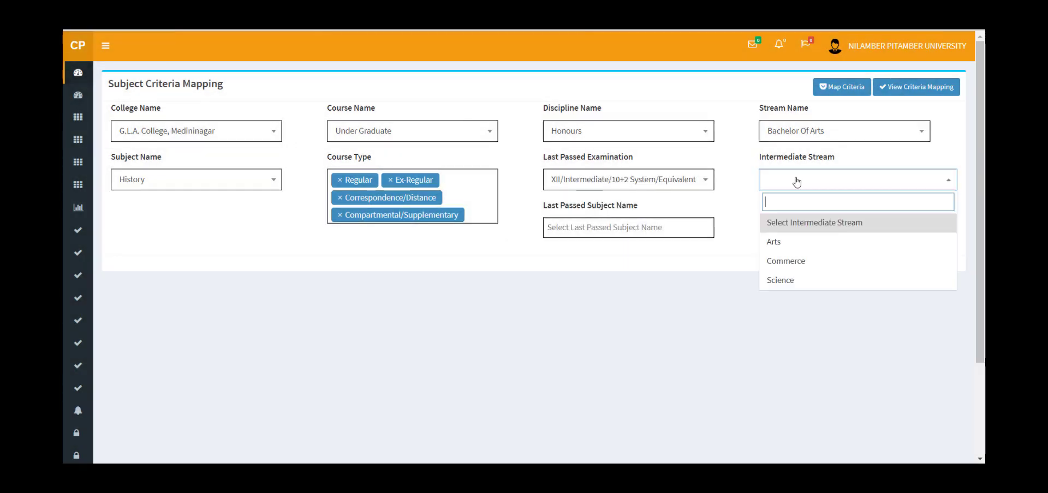
{"action": "left_click", "coordinate": [780, 280]}
{"action": "left_click", "coordinate": [607, 230]}
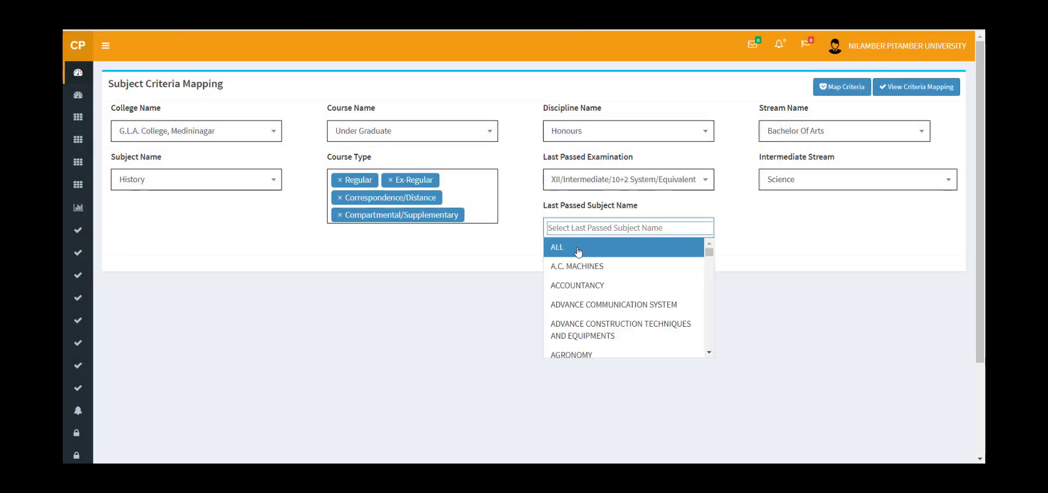
{"action": "left_click", "coordinate": [553, 249]}
- Choose the Overall case for the Science criterion and set its Aggregate percentage to 50 for GEN, ST, SC, BC I and BC II
{"action": "left_click", "coordinate": [124, 271]}
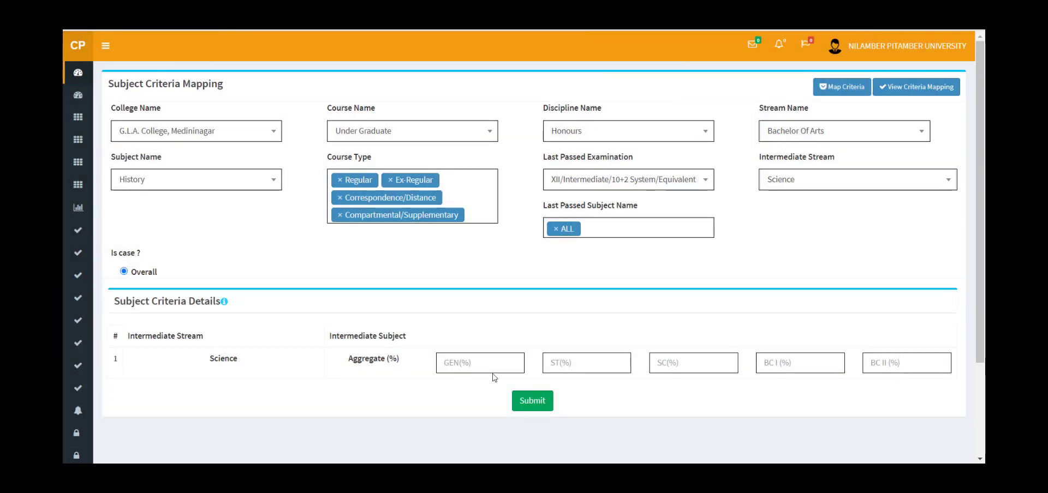
{"action": "left_click", "coordinate": [491, 357]}
{"action": "type", "text": "5"}
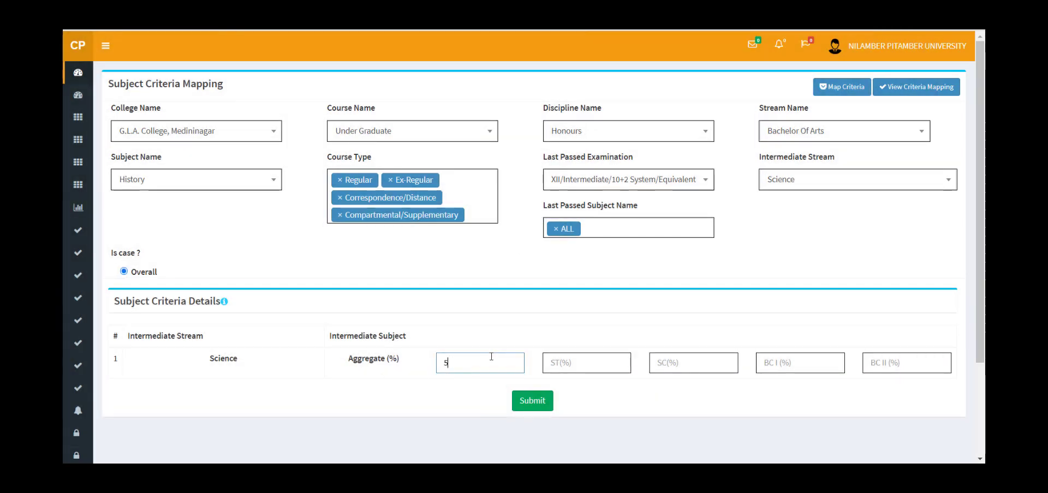
{"action": "type", "text": "0"}
{"action": "key", "text": "Tab"}
{"action": "type", "text": "50"}
{"action": "key", "text": "Tab"}
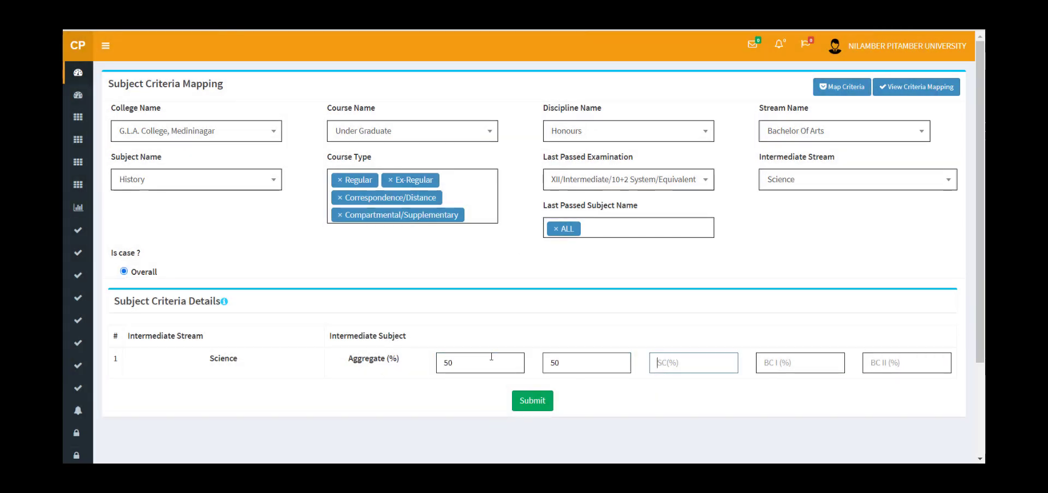
{"action": "type", "text": "50"}
{"action": "key", "text": "Tab"}
{"action": "type", "text": "50"}
{"action": "key", "text": "Tab"}
{"action": "type", "text": "50"}
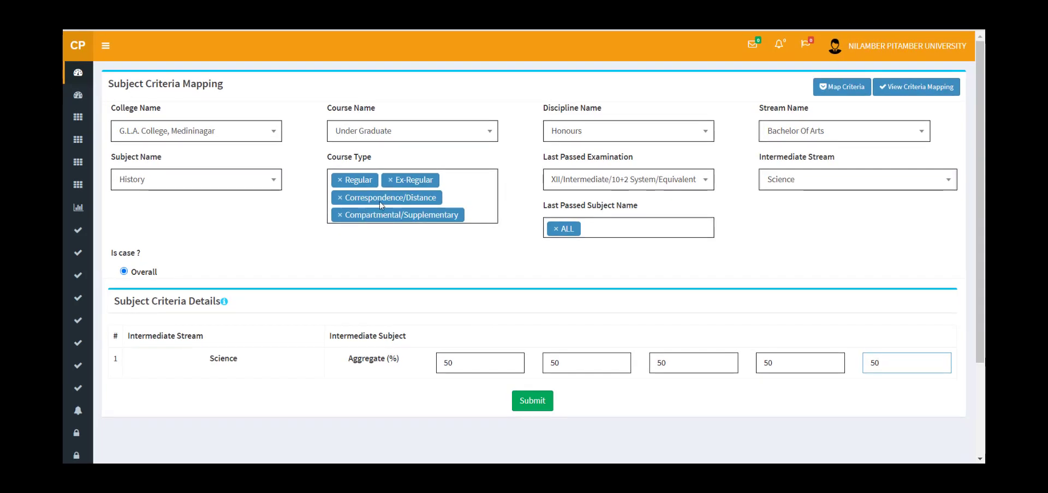
- Submit the Science criterion and review the Arts, Commerce and Science criteria mapped for History
{"action": "left_click", "coordinate": [539, 397]}
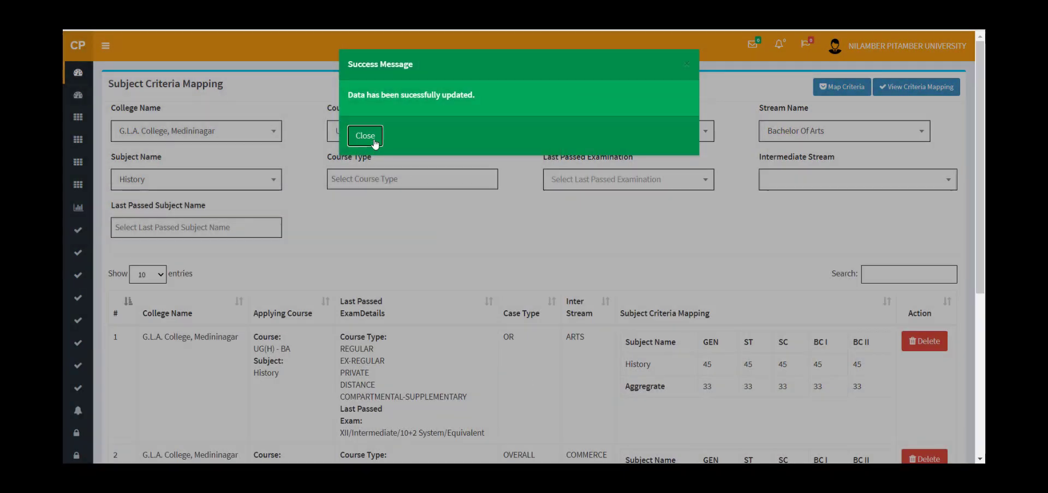
{"action": "left_click", "coordinate": [367, 136]}
{"action": "scroll", "coordinate": [411, 256], "scroll_direction": "down", "scroll_amount": 4}
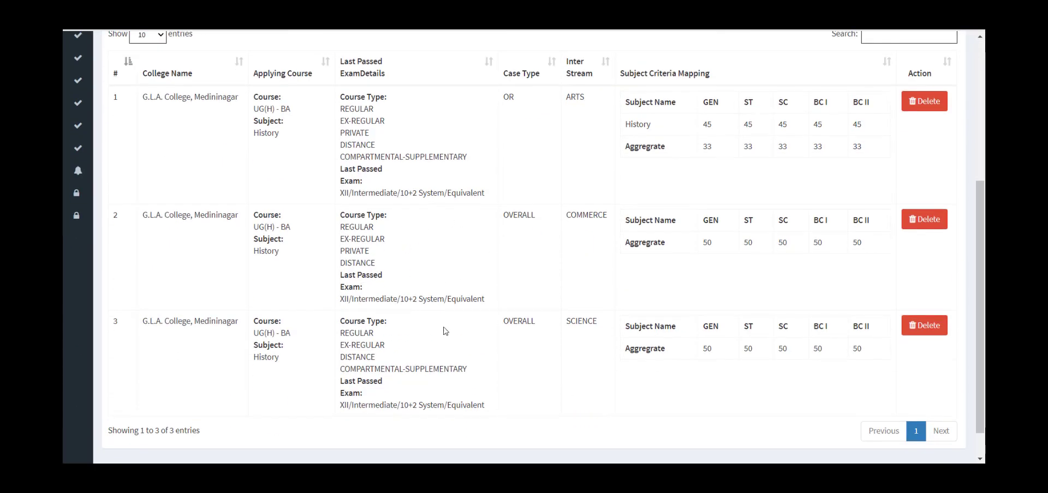
{"action": "scroll", "coordinate": [315, 228], "scroll_direction": "up", "scroll_amount": 5}
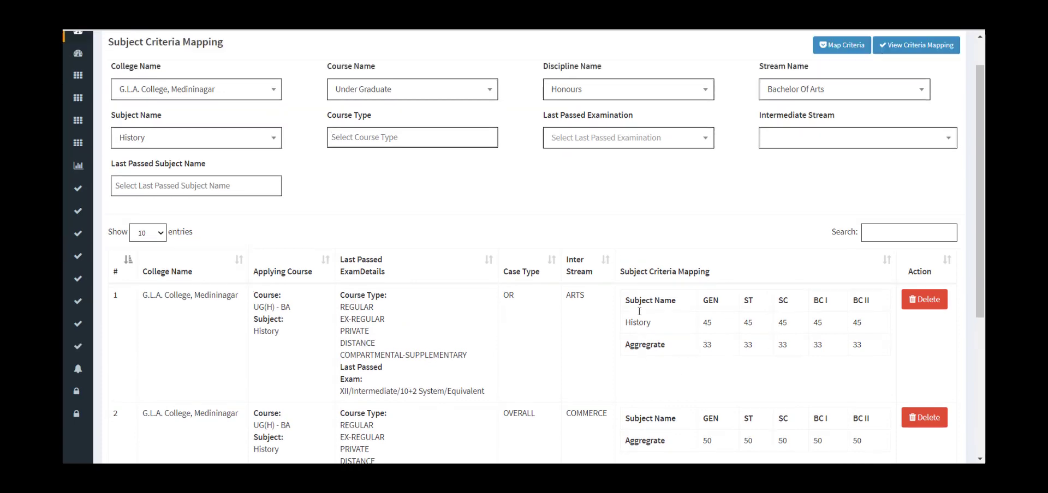
{"action": "scroll", "coordinate": [441, 301], "scroll_direction": "down", "scroll_amount": 4}
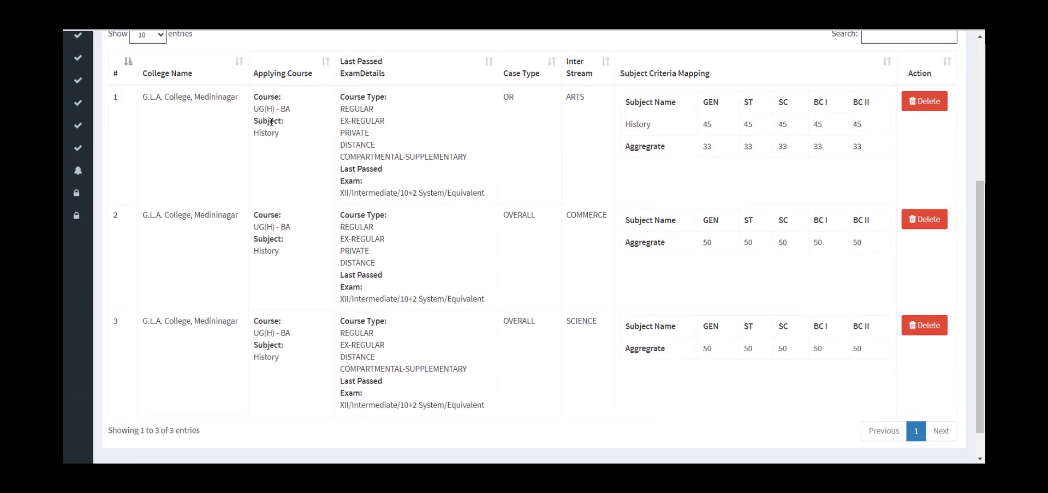
{"action": "scroll", "coordinate": [326, 158], "scroll_direction": "up", "scroll_amount": 2}
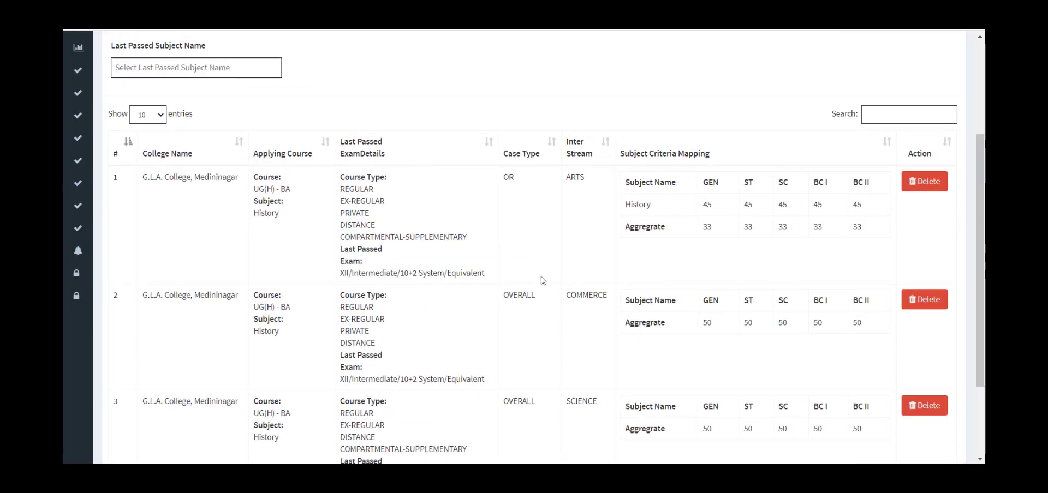
{"action": "scroll", "coordinate": [545, 273], "scroll_direction": "down", "scroll_amount": 2}
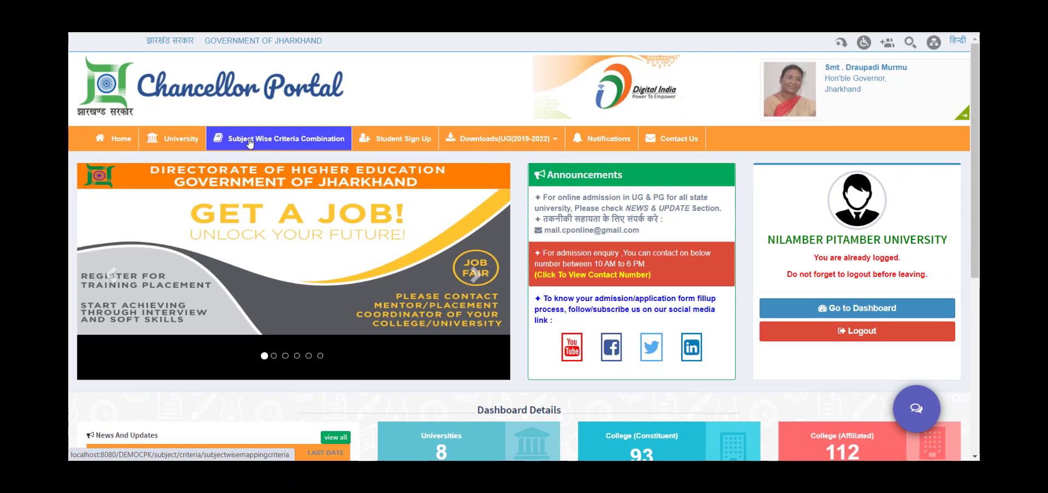
- Open the public Subject Wise Criteria Combination page and filter it by Nilamber Pitamber University and G.L.A. College, Medininagar
{"action": "left_click", "coordinate": [247, 139]}
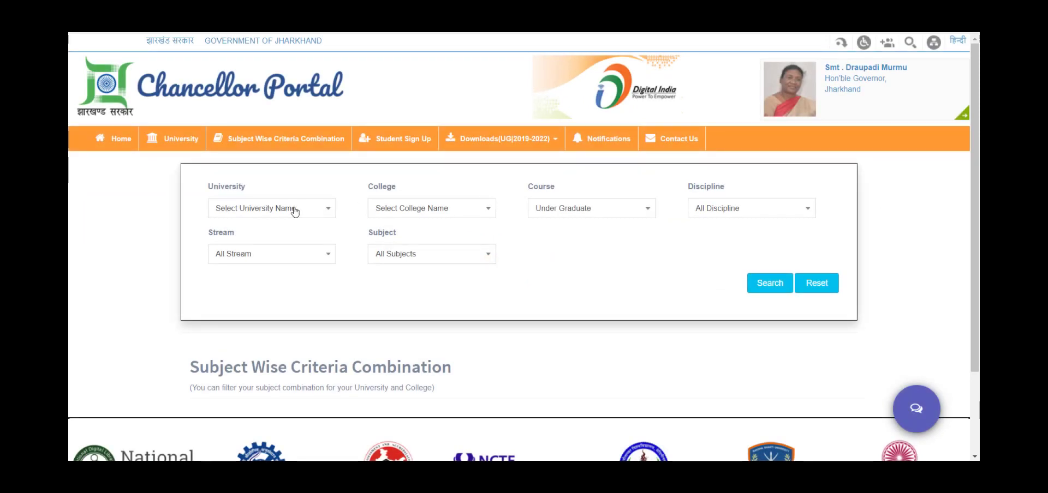
{"action": "scroll", "coordinate": [166, 185], "scroll_direction": "down", "scroll_amount": 2}
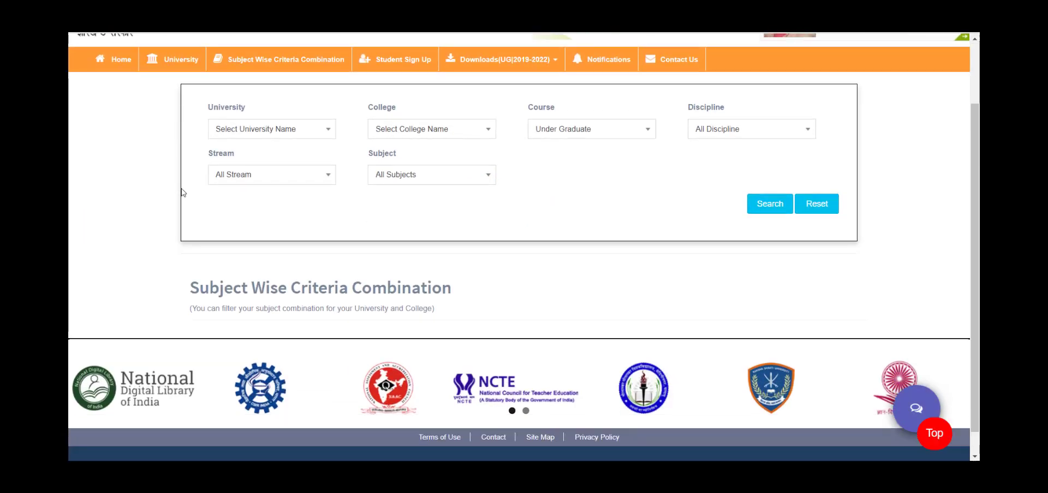
{"action": "left_click", "coordinate": [281, 130]}
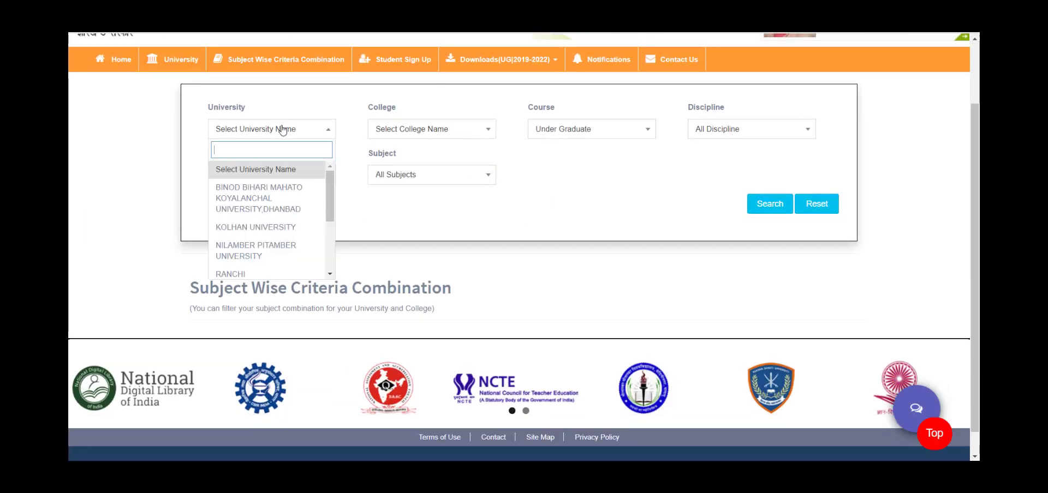
{"action": "left_click", "coordinate": [278, 247]}
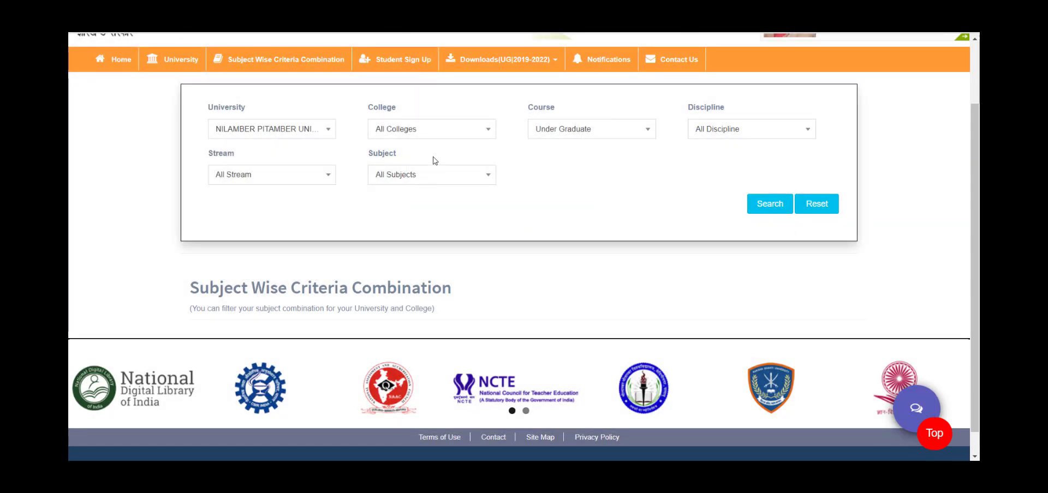
{"action": "left_click", "coordinate": [429, 135]}
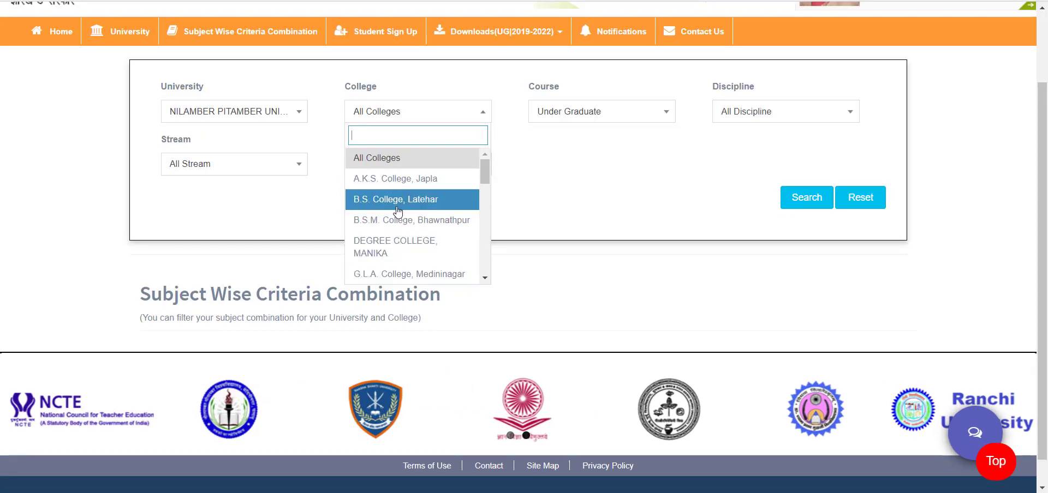
{"action": "type", "text": "g.l"}
{"action": "left_click", "coordinate": [398, 159]}
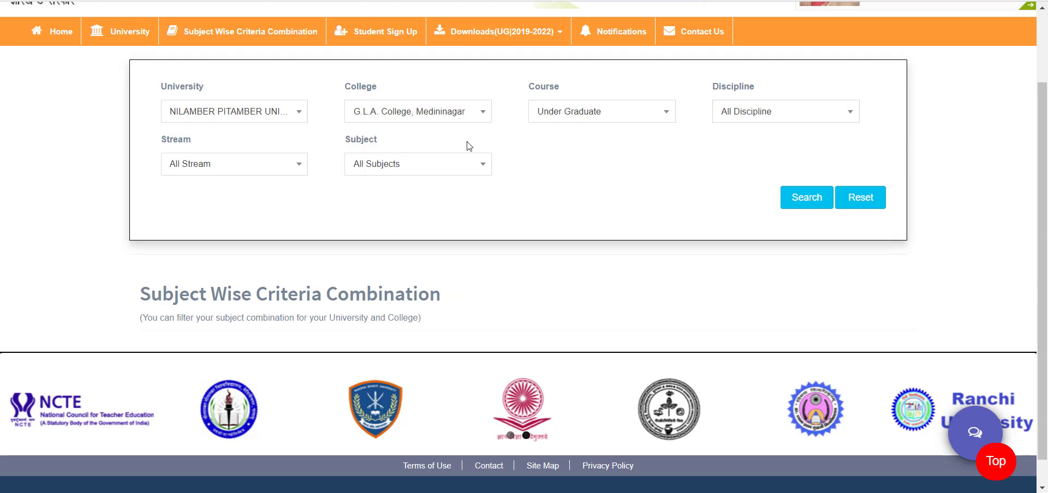
- Set the discipline to Honours, the stream to Bachelor Of Arts and the subject to History, and search for the criteria
{"action": "left_click", "coordinate": [730, 121]}
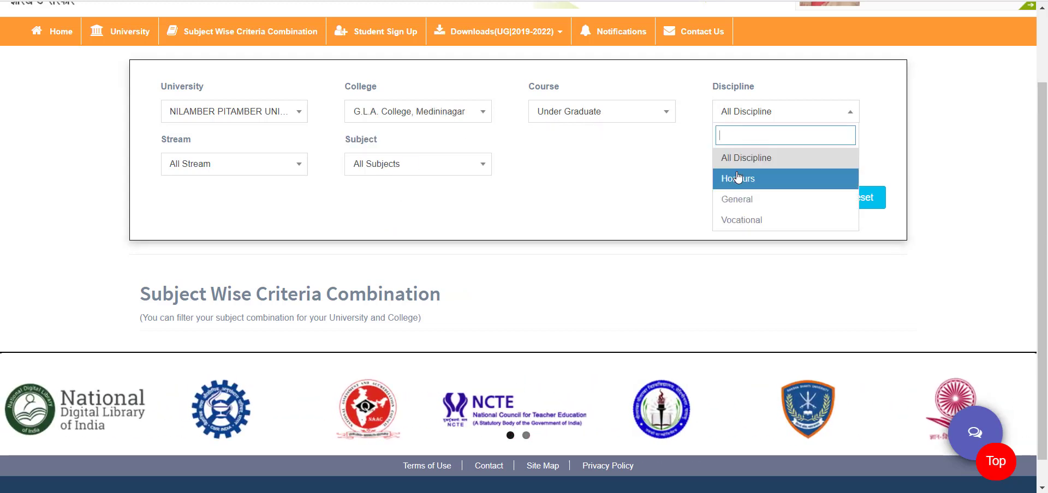
{"action": "left_click", "coordinate": [735, 176]}
{"action": "left_click", "coordinate": [210, 166]}
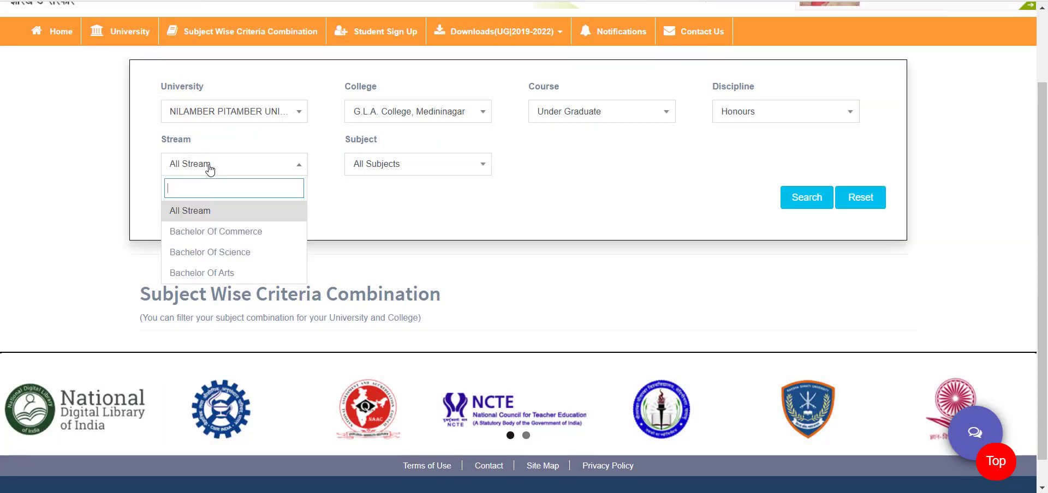
{"action": "left_click", "coordinate": [221, 271]}
{"action": "left_click", "coordinate": [393, 165]}
{"action": "left_click", "coordinate": [368, 233]}
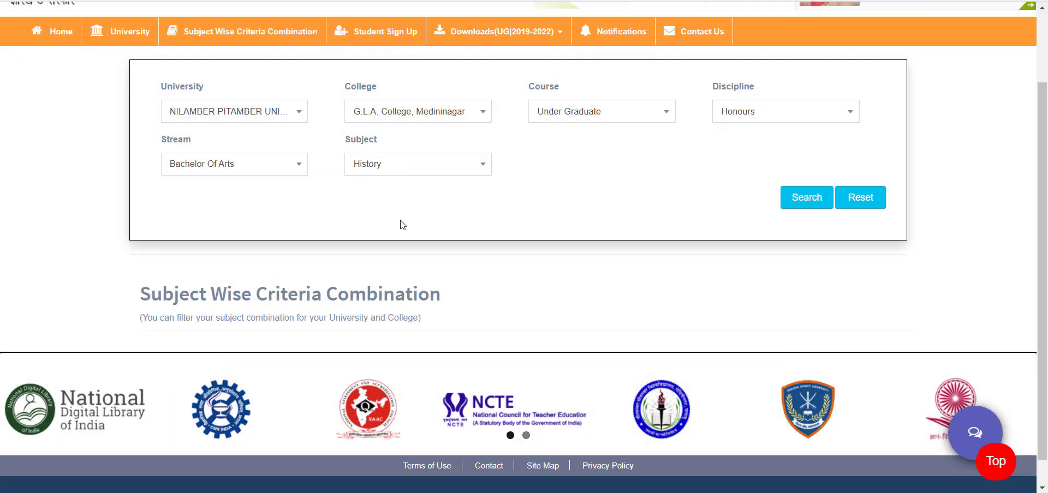
{"action": "left_click", "coordinate": [798, 200]}
- Examine the listed History criteria, highlighting the course types of the Arts stream entry
{"action": "scroll", "coordinate": [562, 241], "scroll_direction": "down", "scroll_amount": 5}
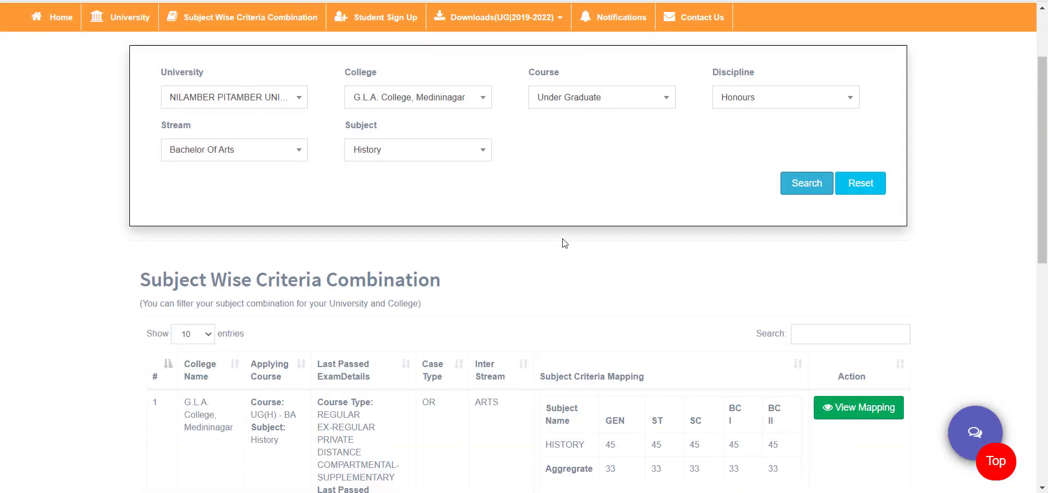
{"action": "scroll", "coordinate": [269, 128], "scroll_direction": "up", "scroll_amount": 2}
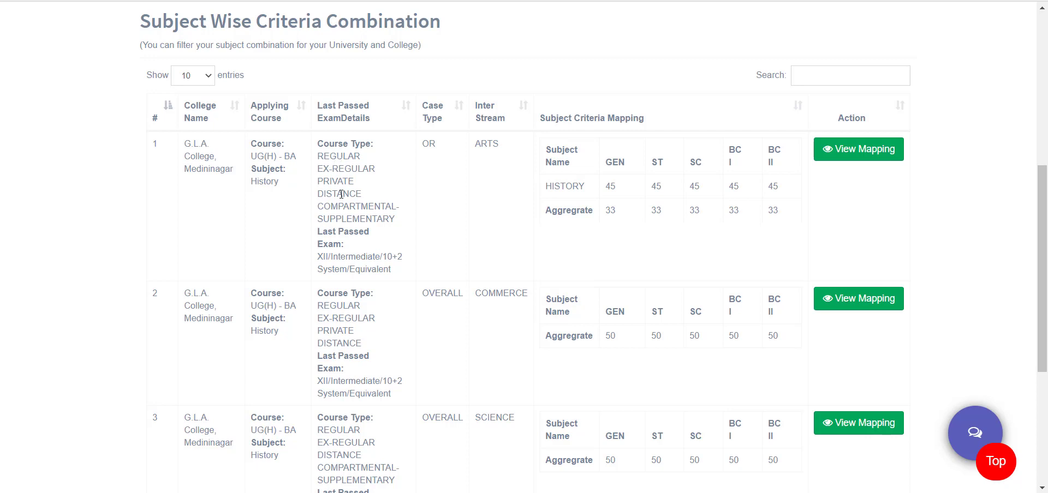
{"action": "left_click_drag", "start_coordinate": [326, 154], "coordinate": [361, 208]}
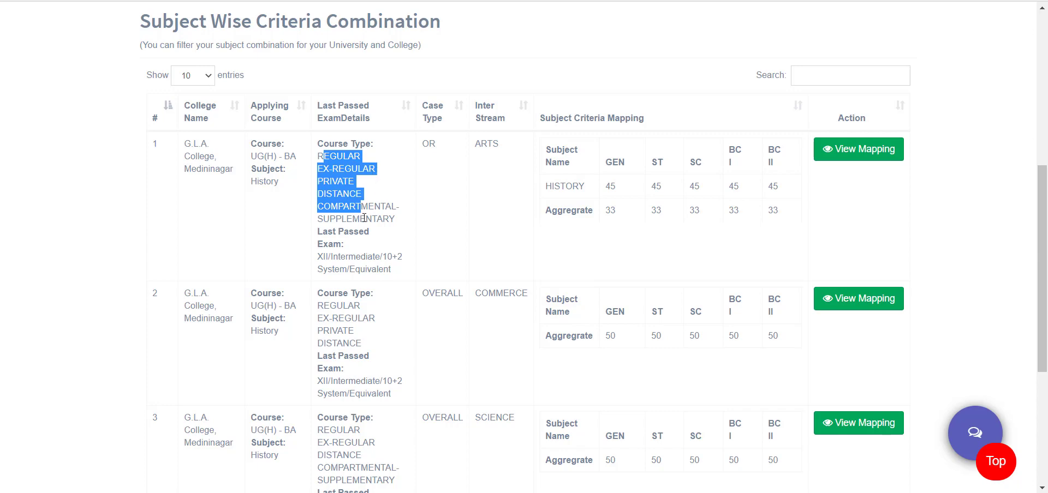
- Examine the Commerce and Science criteria listed for History, highlighting the Commerce stream
{"action": "scroll", "coordinate": [364, 218], "scroll_direction": "down", "scroll_amount": 2}
{"action": "double_click", "coordinate": [485, 207]}
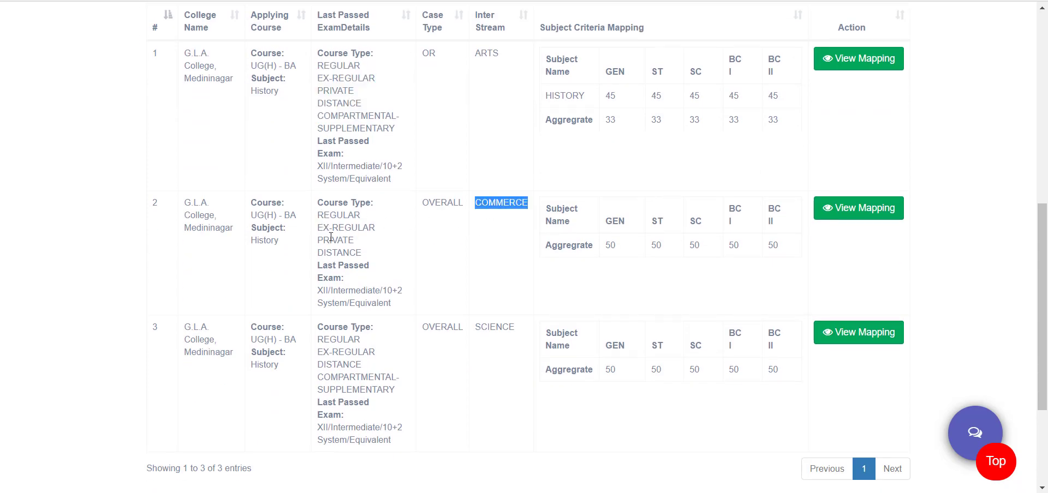
{"action": "scroll", "coordinate": [480, 323], "scroll_direction": "down", "scroll_amount": 2}
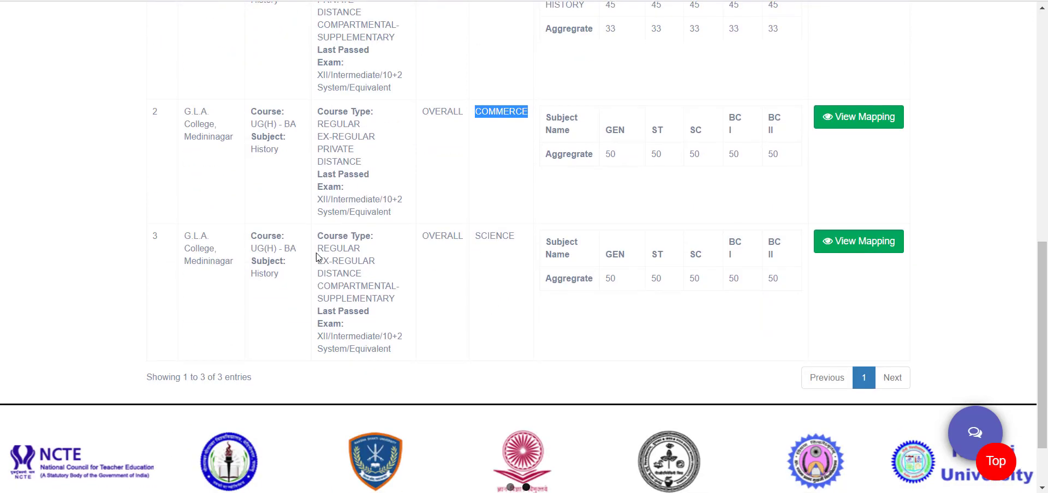
{"action": "scroll", "coordinate": [648, 328], "scroll_direction": "up", "scroll_amount": 2}
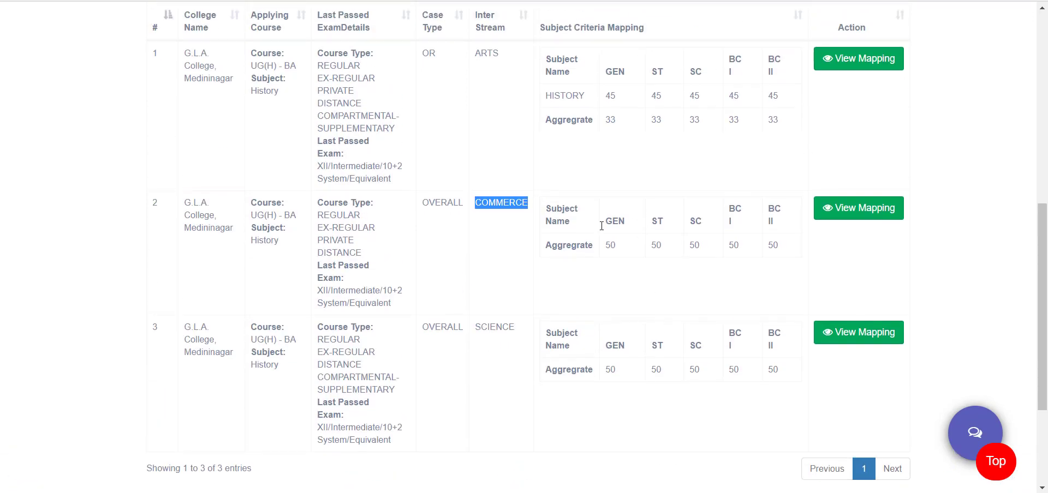
{"action": "scroll", "coordinate": [786, 234], "scroll_direction": "up", "scroll_amount": 2}
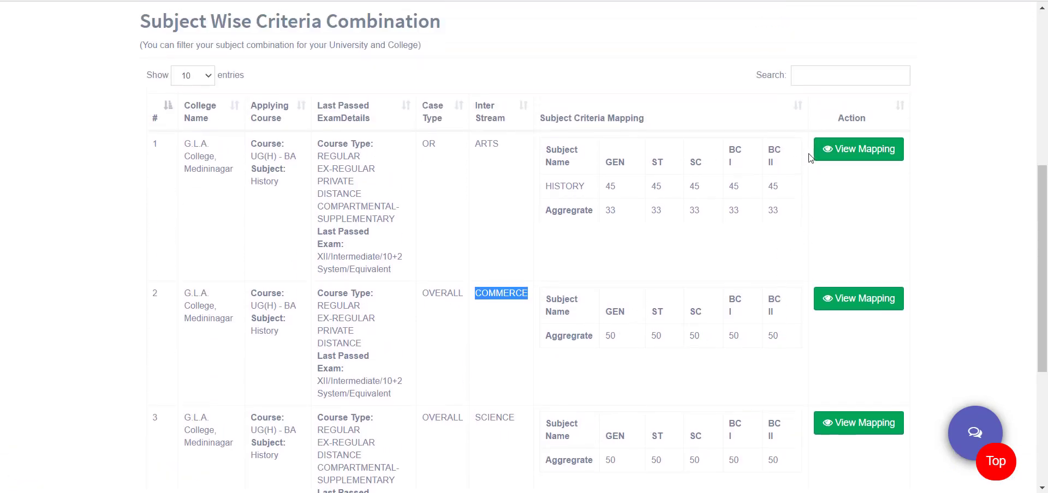
- Open the Arts entry's mapping and review its History subject paper combinations
{"action": "left_click", "coordinate": [831, 155]}
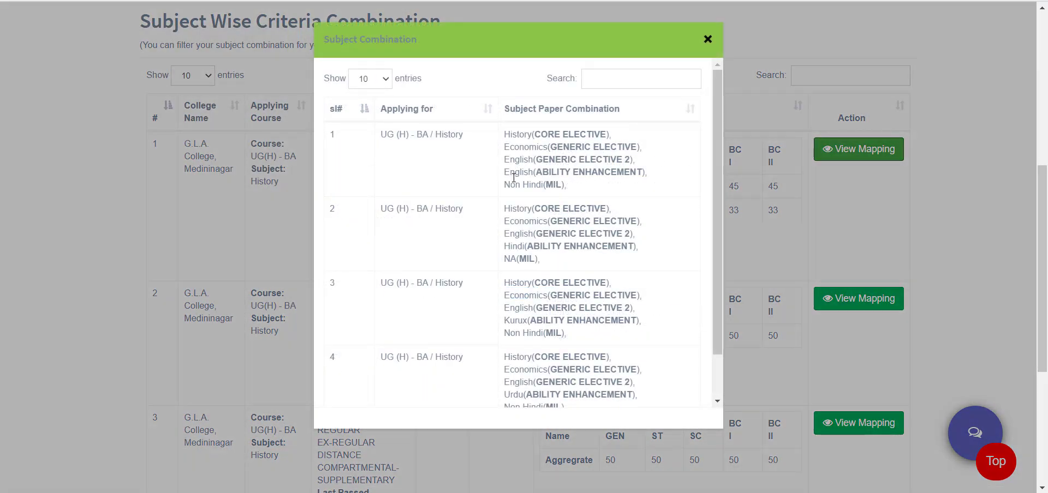
{"action": "scroll", "coordinate": [513, 178], "scroll_direction": "down", "scroll_amount": 2}
{"action": "scroll", "coordinate": [524, 134], "scroll_direction": "up", "scroll_amount": 2}
{"action": "left_click_drag", "start_coordinate": [508, 131], "coordinate": [567, 330]}
{"action": "left_click", "coordinate": [613, 75]}
{"action": "scroll", "coordinate": [606, 111], "scroll_direction": "down", "scroll_amount": 2}
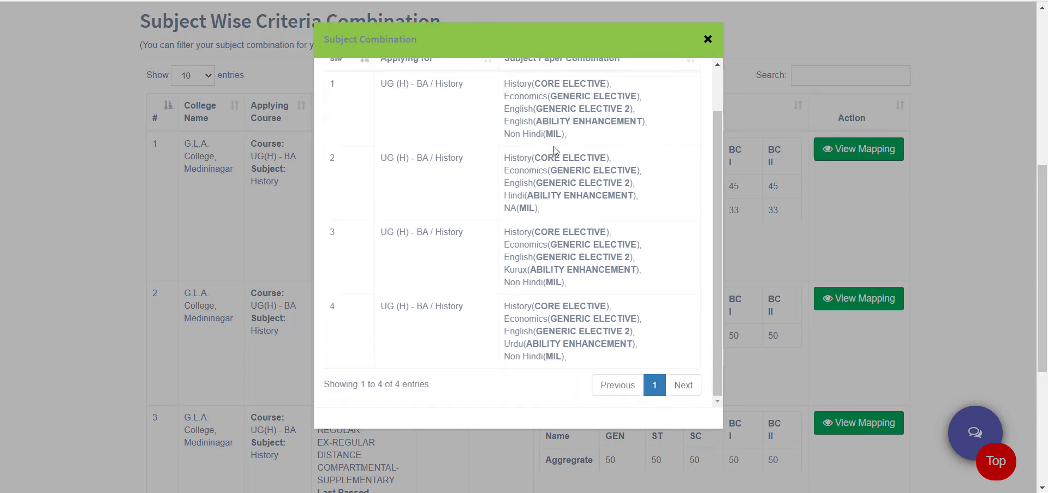
{"action": "scroll", "coordinate": [409, 106], "scroll_direction": "up", "scroll_amount": 2}
- Show 100 entries in the Arts combination list, close it, and view the Commerce entry's mapping
{"action": "left_click", "coordinate": [370, 79]}
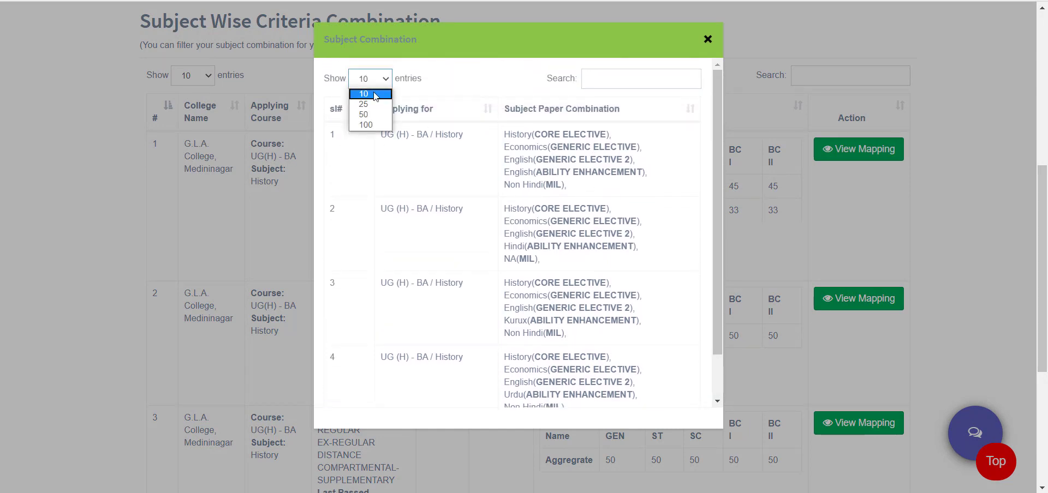
{"action": "left_click", "coordinate": [376, 125]}
{"action": "scroll", "coordinate": [388, 175], "scroll_direction": "down", "scroll_amount": 4}
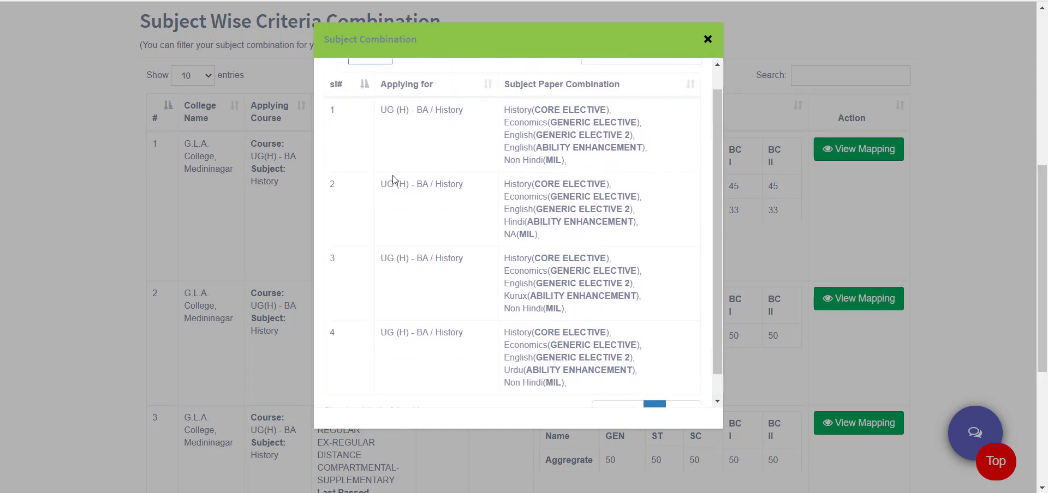
{"action": "left_click", "coordinate": [703, 41]}
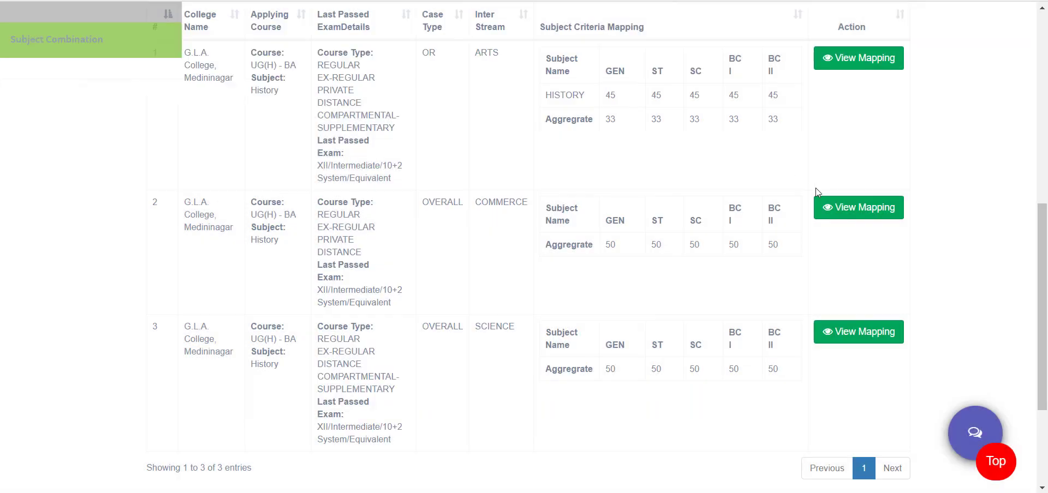
{"action": "left_click", "coordinate": [858, 208]}
{"action": "scroll", "coordinate": [458, 170], "scroll_direction": "down", "scroll_amount": 2}
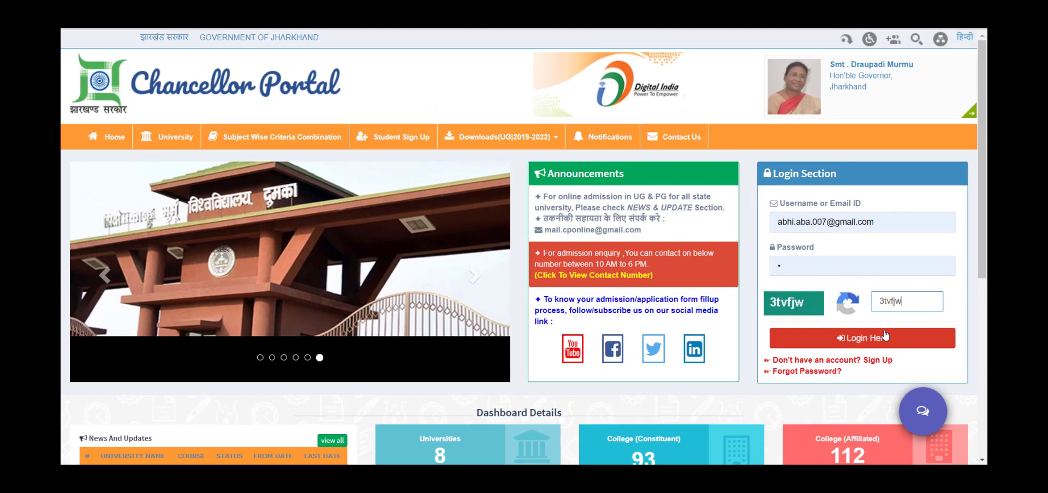
- Log in to the student account from the Chancellor Portal home page using the already filled-in credentials and captcha
{"action": "left_click", "coordinate": [885, 335]}
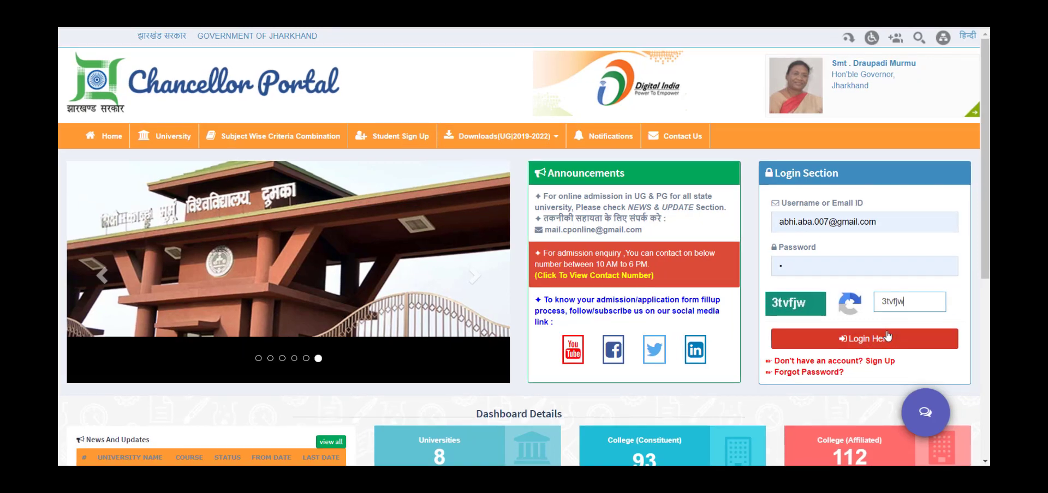
{"action": "left_click", "coordinate": [888, 335]}
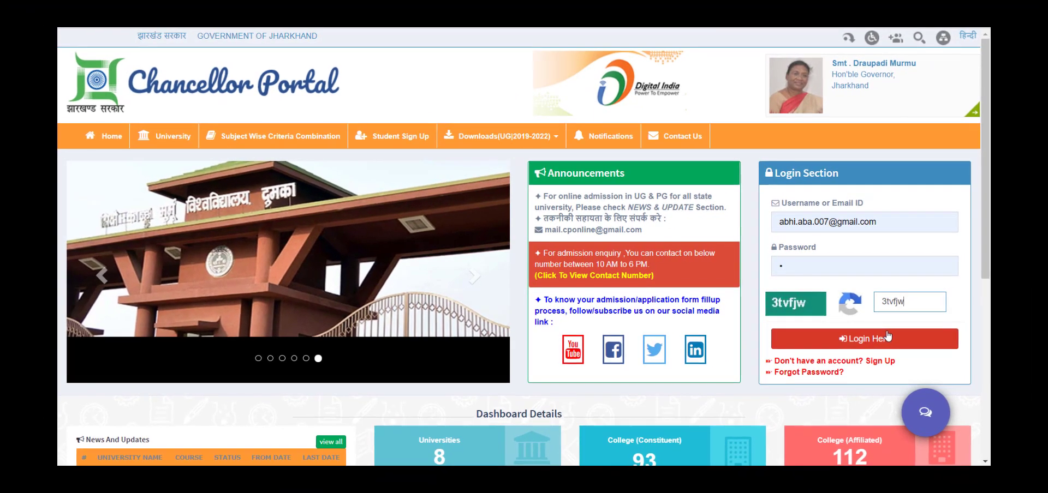
{"action": "left_click", "coordinate": [888, 335]}
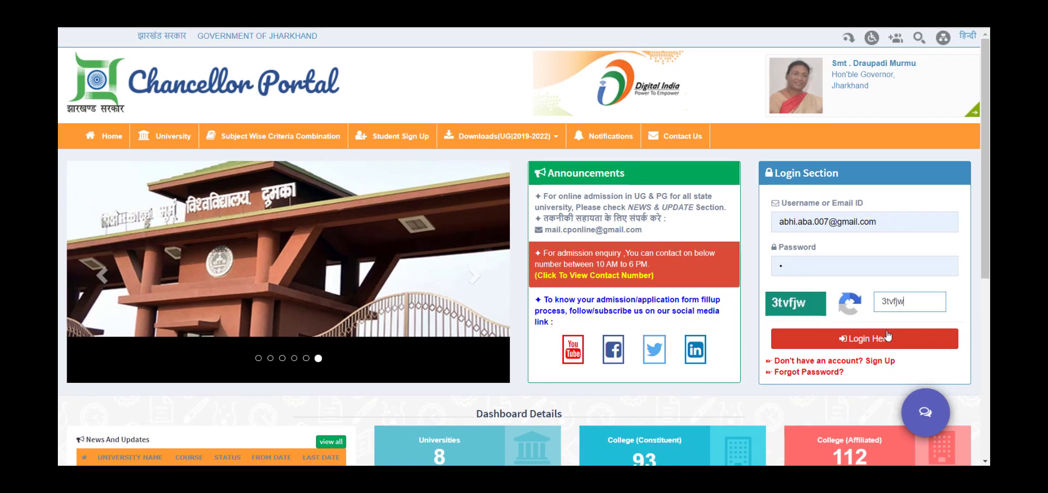
{"action": "left_click", "coordinate": [888, 335]}
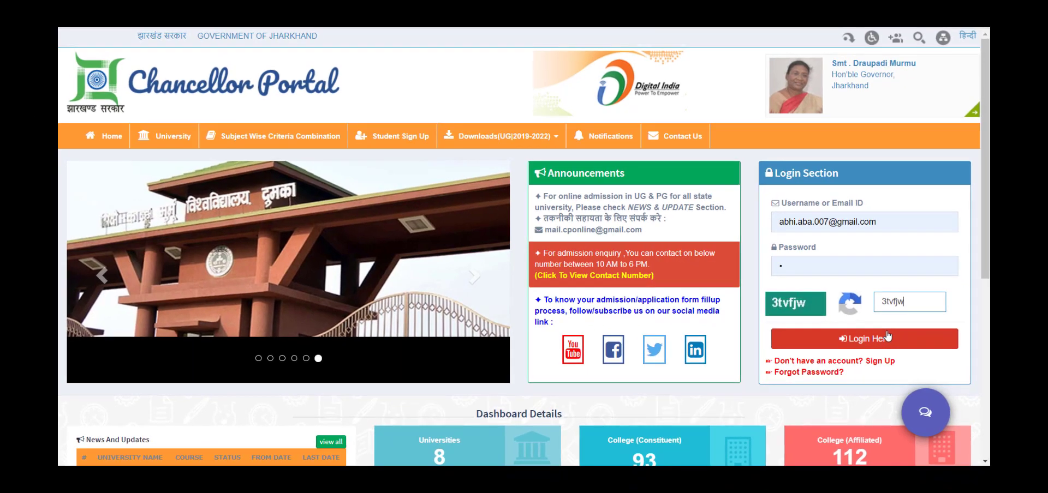
{"action": "left_click", "coordinate": [888, 335]}
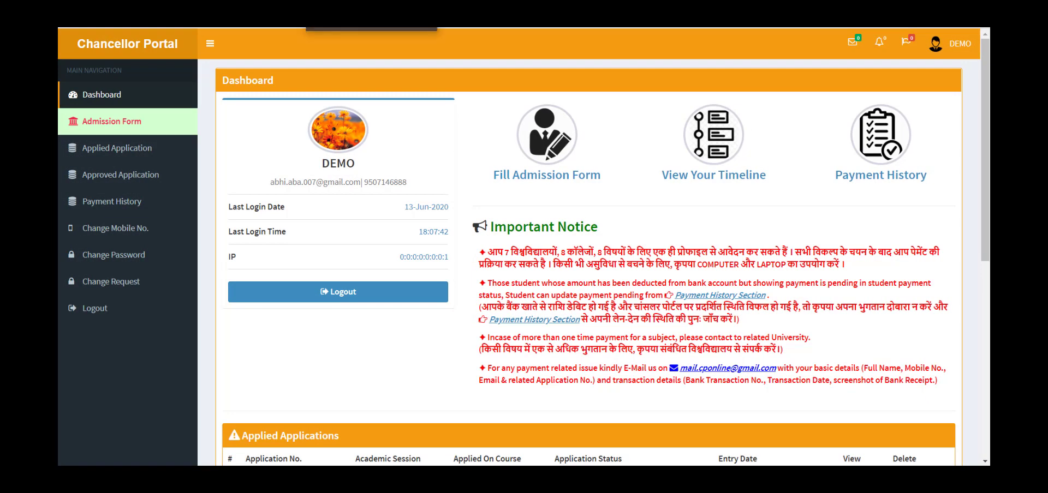
- Open the admission form, accept its terms and conditions, and choose UNDER GRADUATE (UG | Bachelor Degree) as the course
{"action": "left_click", "coordinate": [522, 174]}
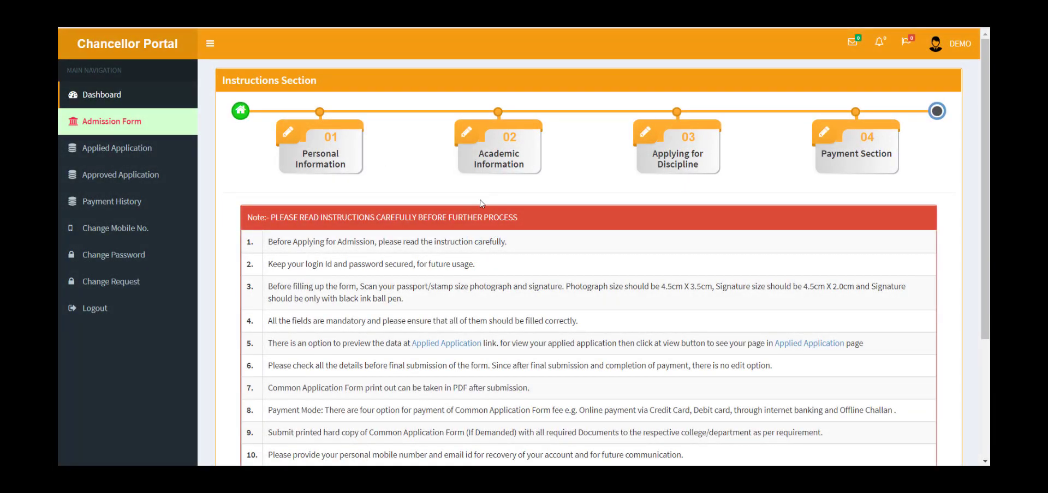
{"action": "scroll", "coordinate": [479, 207], "scroll_direction": "down", "scroll_amount": 3}
{"action": "scroll", "coordinate": [478, 207], "scroll_direction": "down", "scroll_amount": 1}
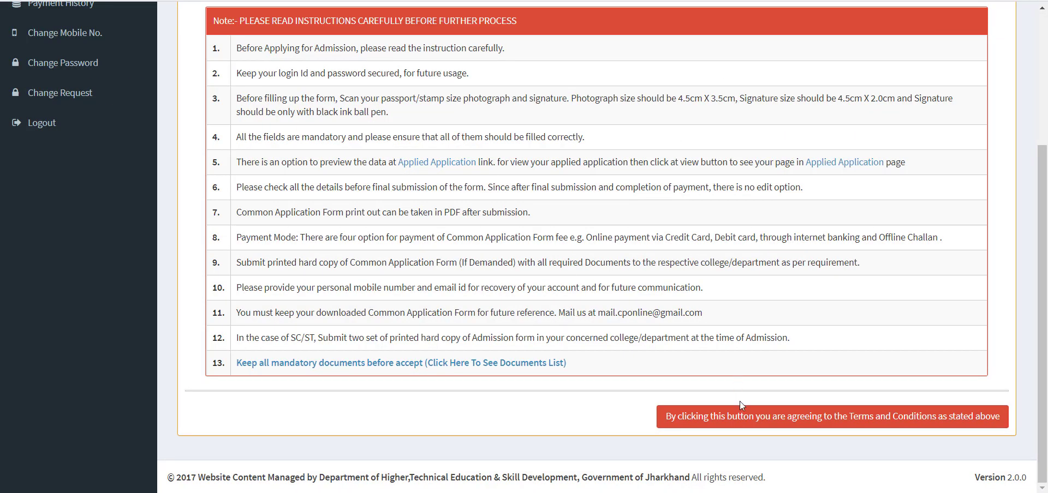
{"action": "left_click", "coordinate": [741, 418]}
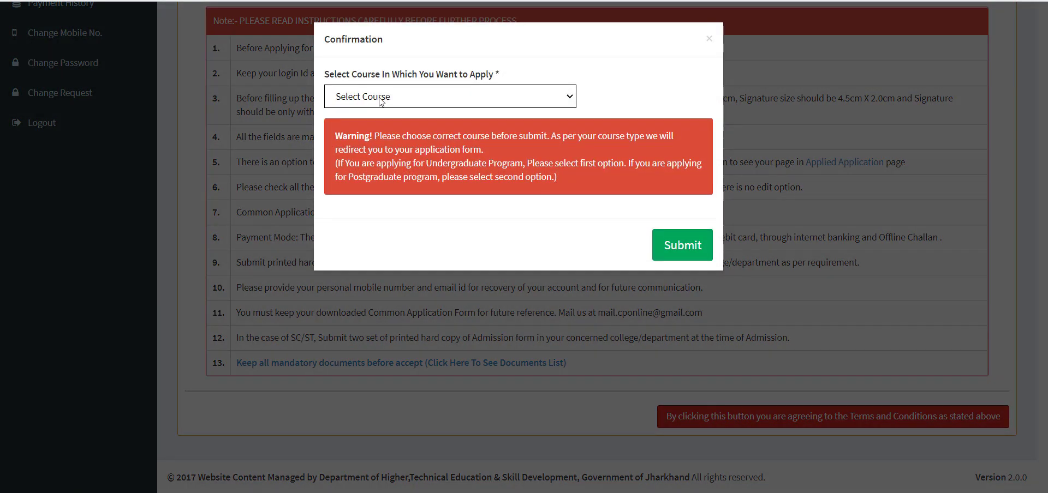
{"action": "left_click", "coordinate": [380, 101]}
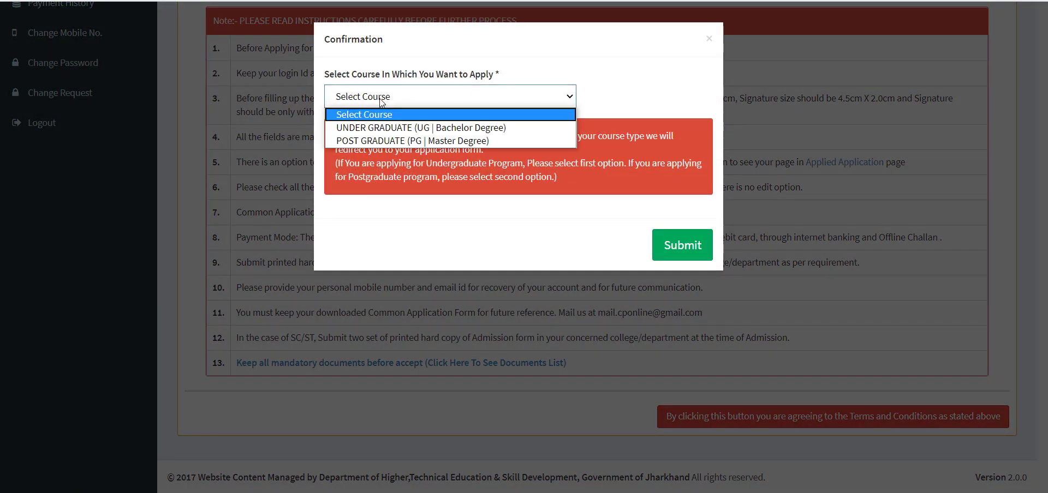
{"action": "left_click", "coordinate": [375, 127]}
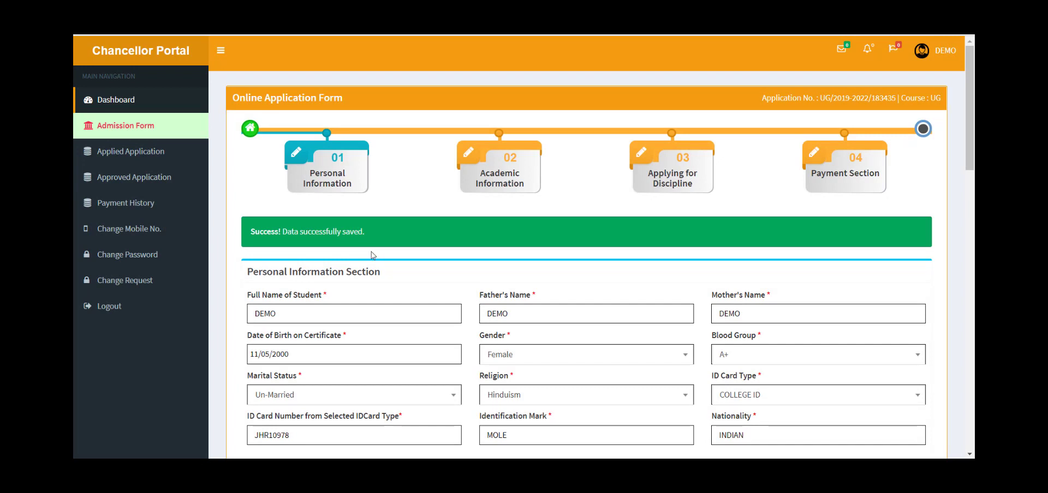
- Collapse the side navigation and examine the personal, reservation, weightage, address and document upload sections of the application form
{"action": "left_click", "coordinate": [221, 52]}
{"action": "scroll", "coordinate": [221, 57], "scroll_direction": "down", "scroll_amount": 2}
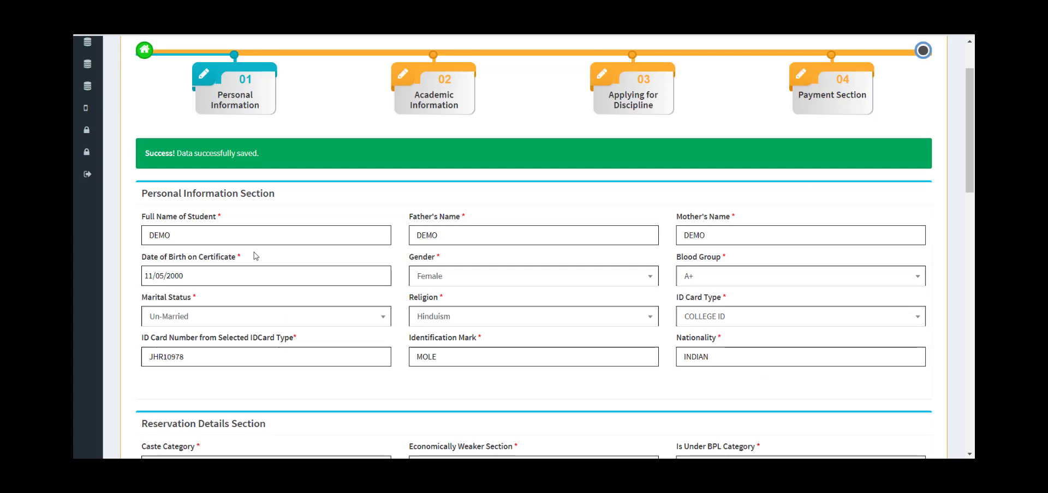
{"action": "scroll", "coordinate": [254, 253], "scroll_direction": "down", "scroll_amount": 2}
{"action": "scroll", "coordinate": [254, 253], "scroll_direction": "down", "scroll_amount": 1}
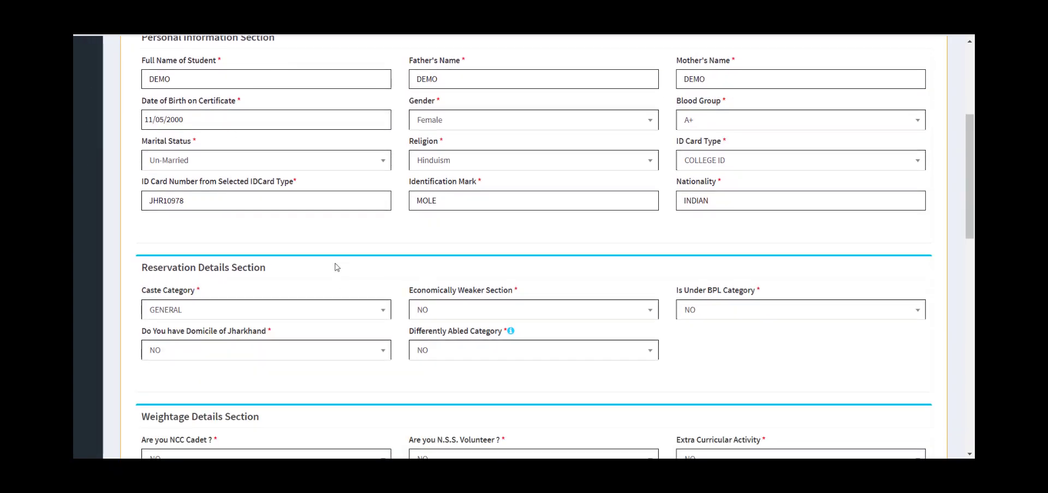
{"action": "scroll", "coordinate": [330, 272], "scroll_direction": "up", "scroll_amount": 3}
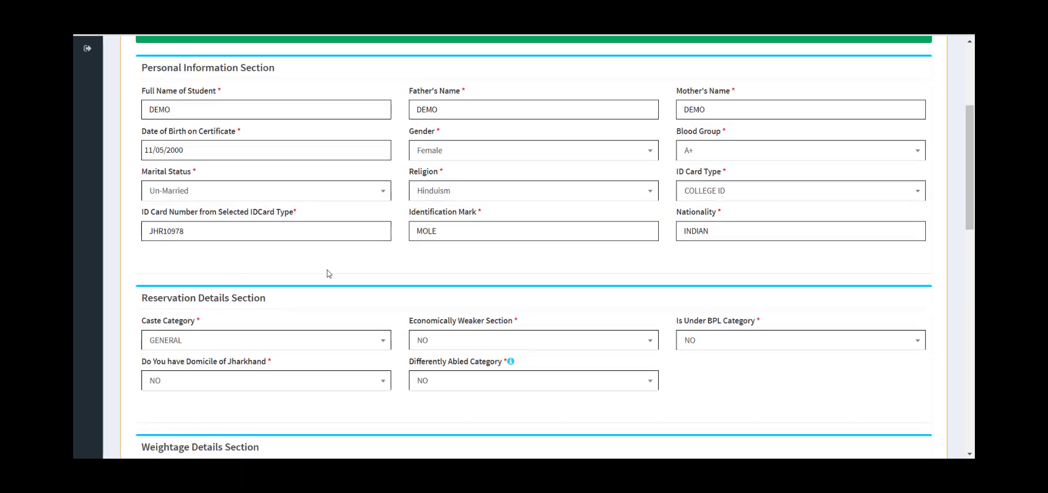
{"action": "scroll", "coordinate": [412, 273], "scroll_direction": "down", "scroll_amount": 8}
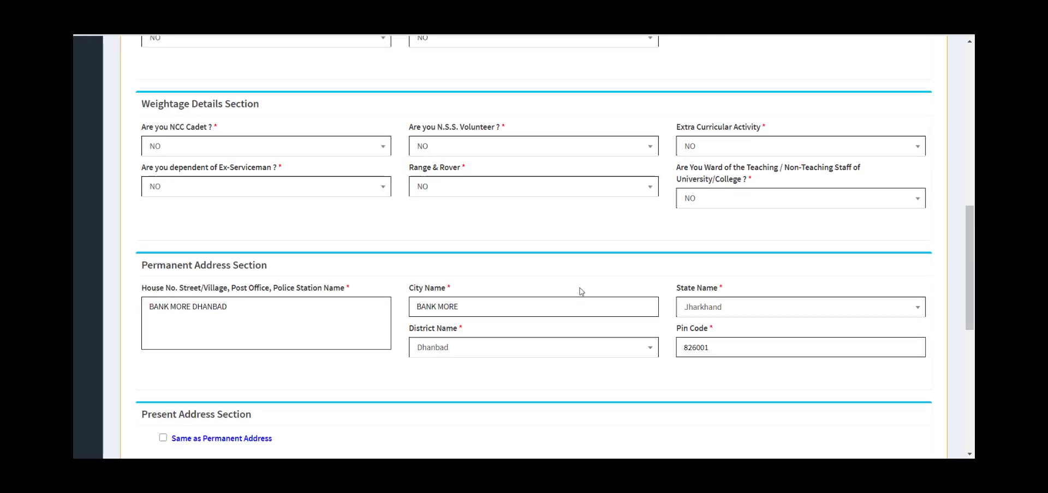
{"action": "scroll", "coordinate": [581, 292], "scroll_direction": "down", "scroll_amount": 4}
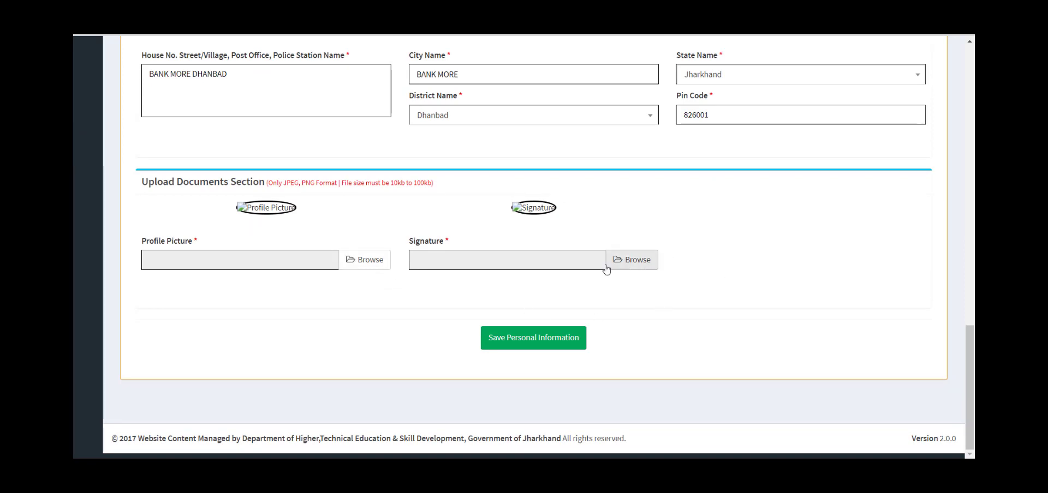
{"action": "scroll", "coordinate": [603, 270], "scroll_direction": "up", "scroll_amount": 8}
{"action": "scroll", "coordinate": [568, 260], "scroll_direction": "up", "scroll_amount": 7}
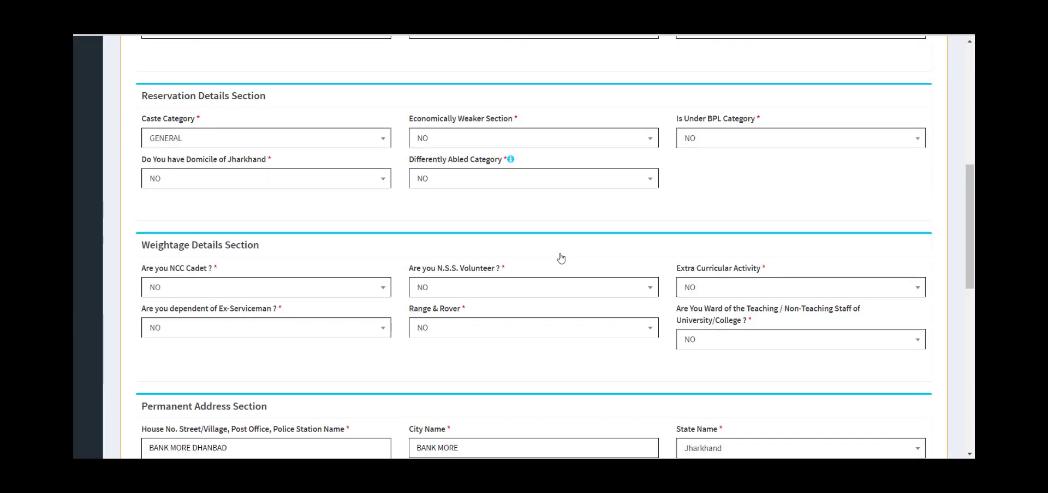
- Recheck the filled-in address and personal details and save the personal information
{"action": "scroll", "coordinate": [562, 258], "scroll_direction": "down", "scroll_amount": 10}
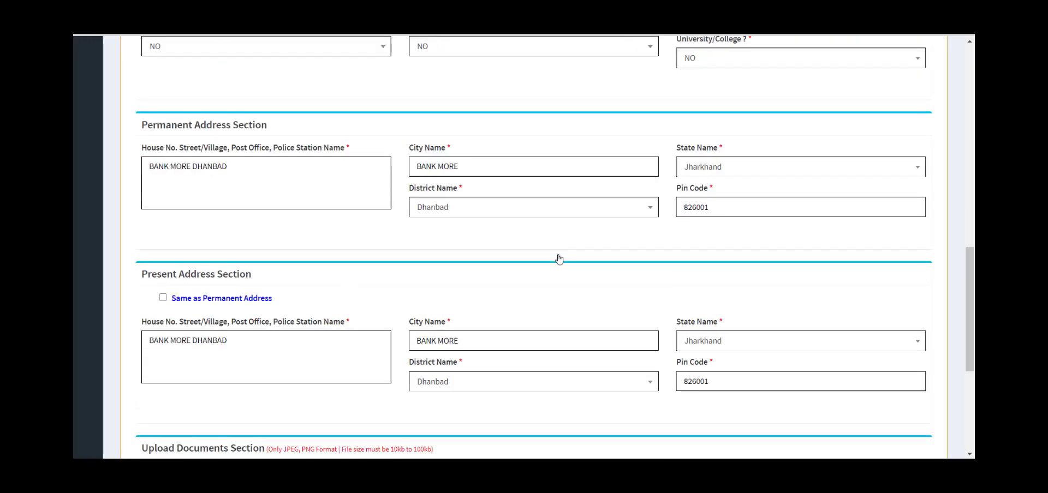
{"action": "scroll", "coordinate": [556, 259], "scroll_direction": "up", "scroll_amount": 2}
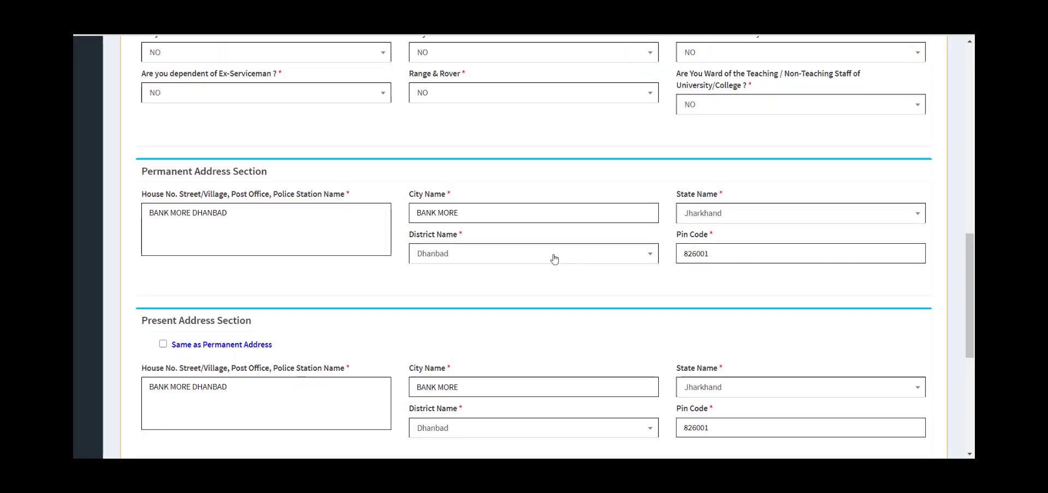
{"action": "scroll", "coordinate": [551, 258], "scroll_direction": "down", "scroll_amount": 6}
{"action": "scroll", "coordinate": [556, 260], "scroll_direction": "up", "scroll_amount": 15}
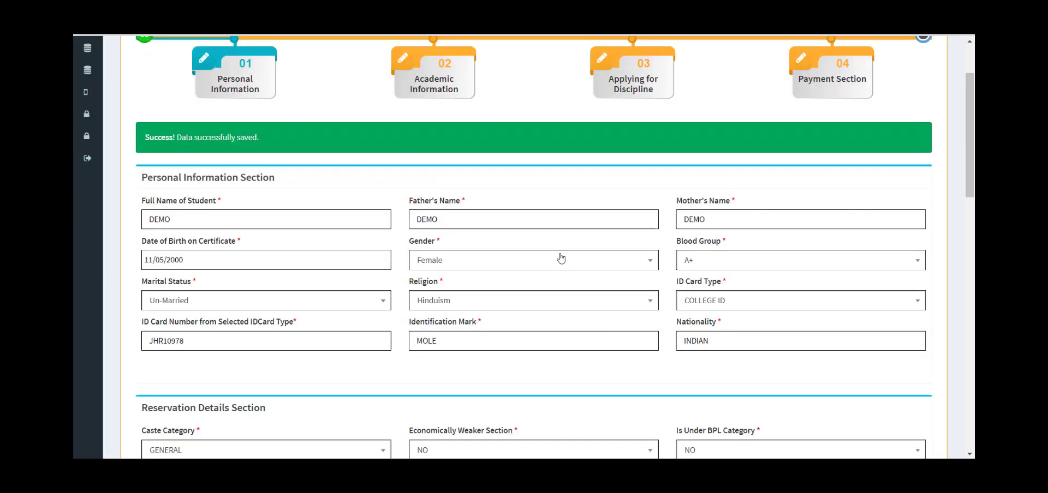
{"action": "scroll", "coordinate": [558, 259], "scroll_direction": "down", "scroll_amount": 8}
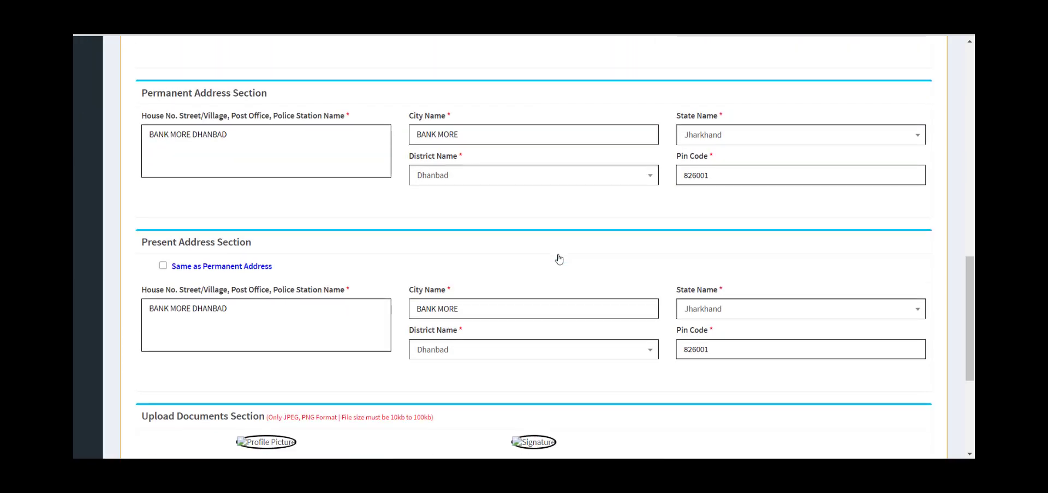
{"action": "scroll", "coordinate": [559, 260], "scroll_direction": "up", "scroll_amount": 2}
{"action": "scroll", "coordinate": [554, 260], "scroll_direction": "down", "scroll_amount": 5}
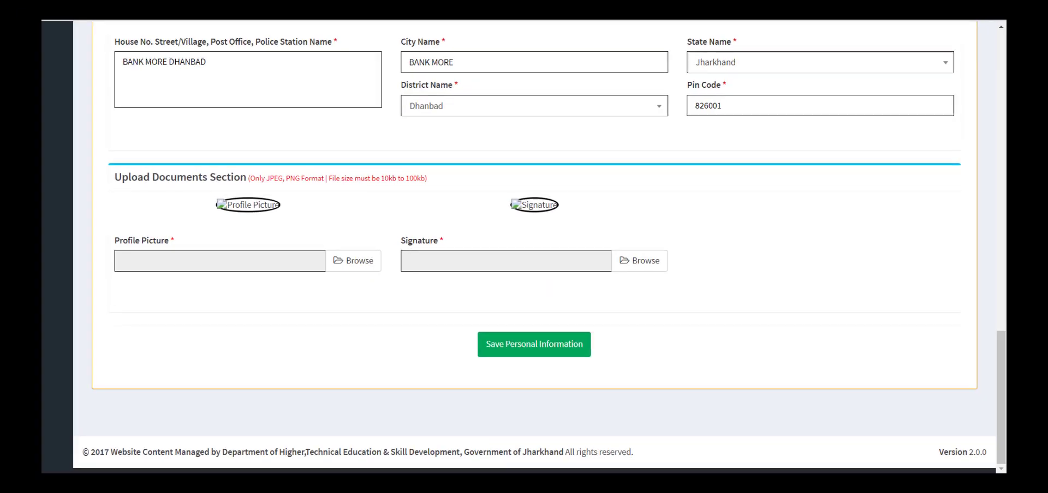
{"action": "left_click", "coordinate": [511, 338]}
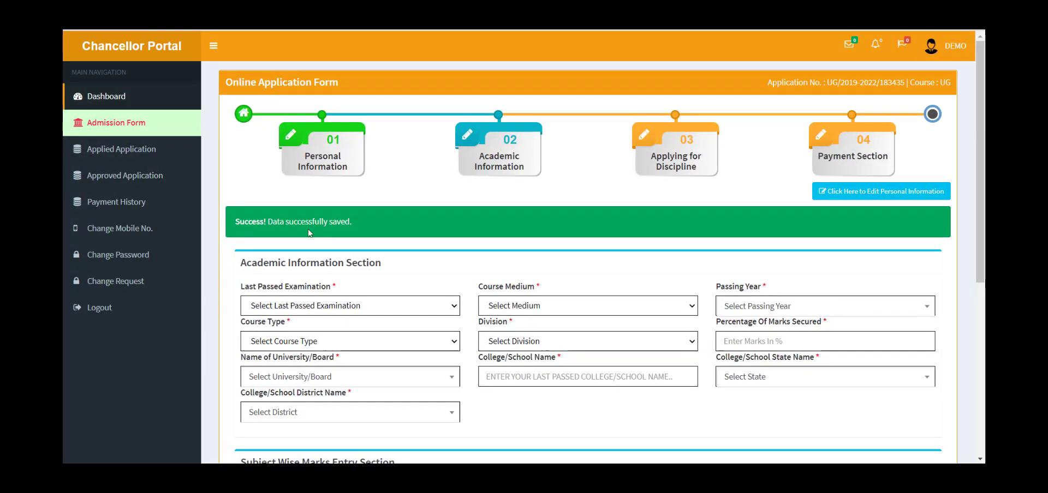
- Set the last passed examination to XII/Intermediate/10+2 System/Equivalent and the stream to ARTS in the academic information
{"action": "scroll", "coordinate": [310, 230], "scroll_direction": "down", "scroll_amount": 2}
{"action": "left_click", "coordinate": [313, 225]}
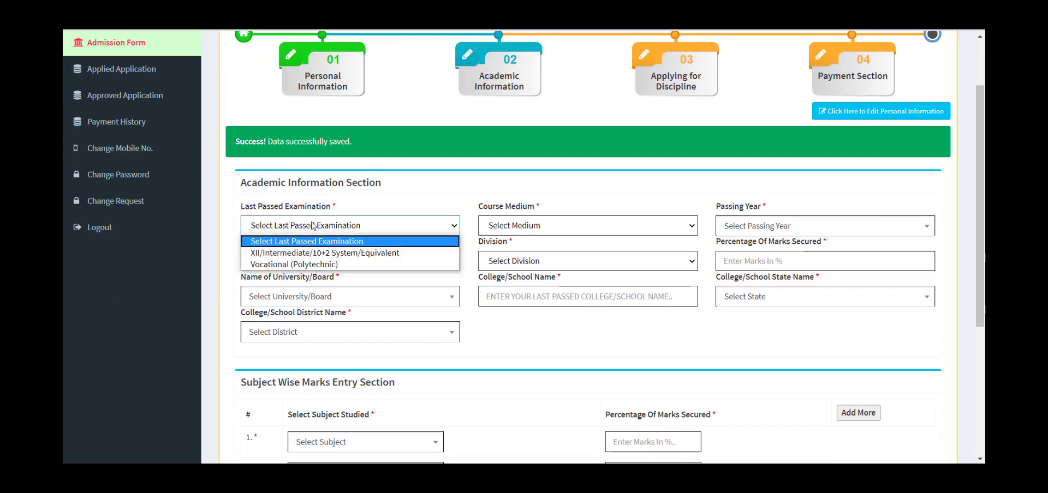
{"action": "left_click", "coordinate": [322, 253]}
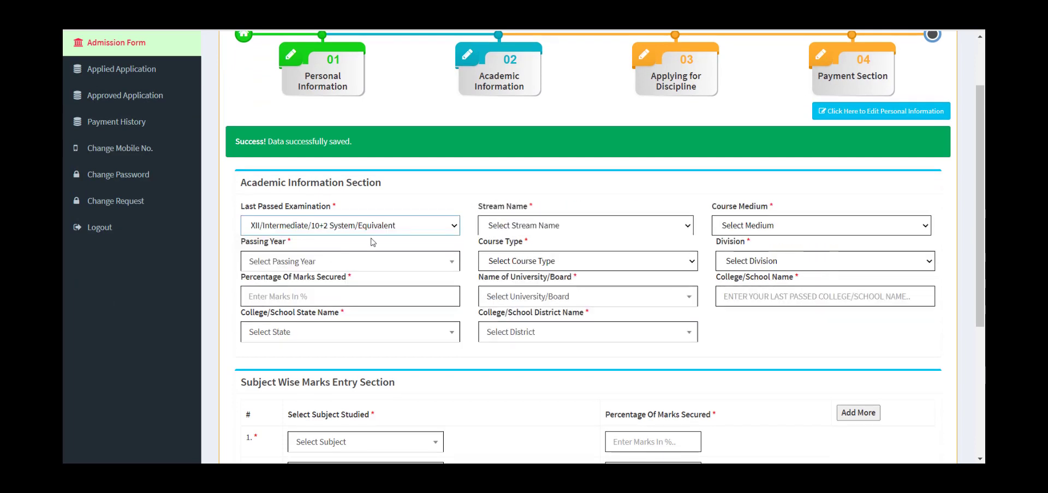
{"action": "left_click", "coordinate": [505, 221]}
{"action": "left_click", "coordinate": [518, 254]}
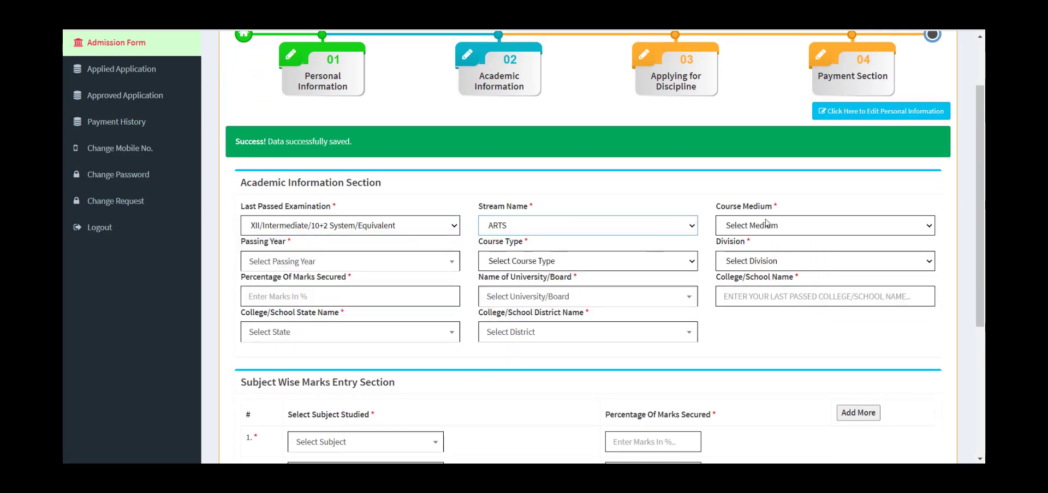
- Set the course medium to English and the passing year to 2020 in the academic information
{"action": "left_click", "coordinate": [766, 225]}
{"action": "left_click", "coordinate": [755, 254]}
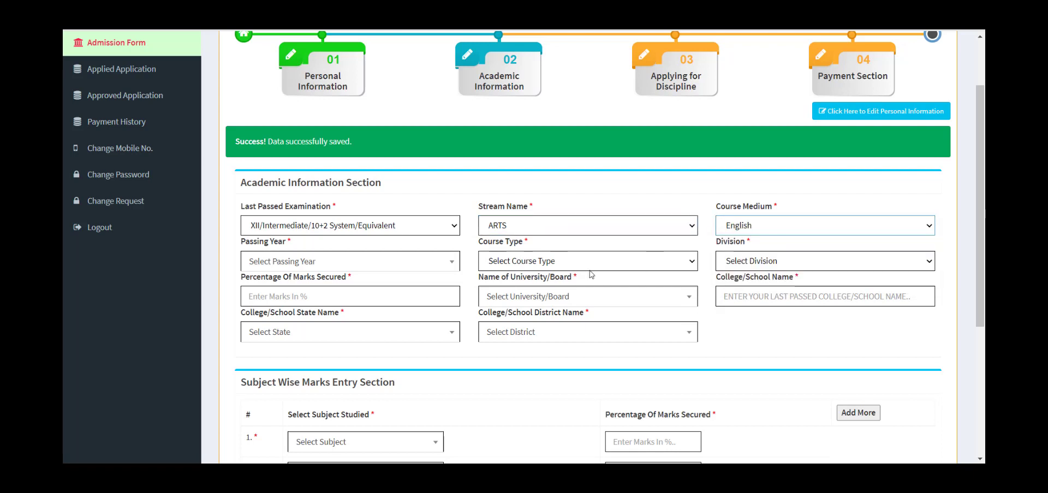
{"action": "left_click", "coordinate": [403, 263]}
{"action": "left_click", "coordinate": [301, 321]}
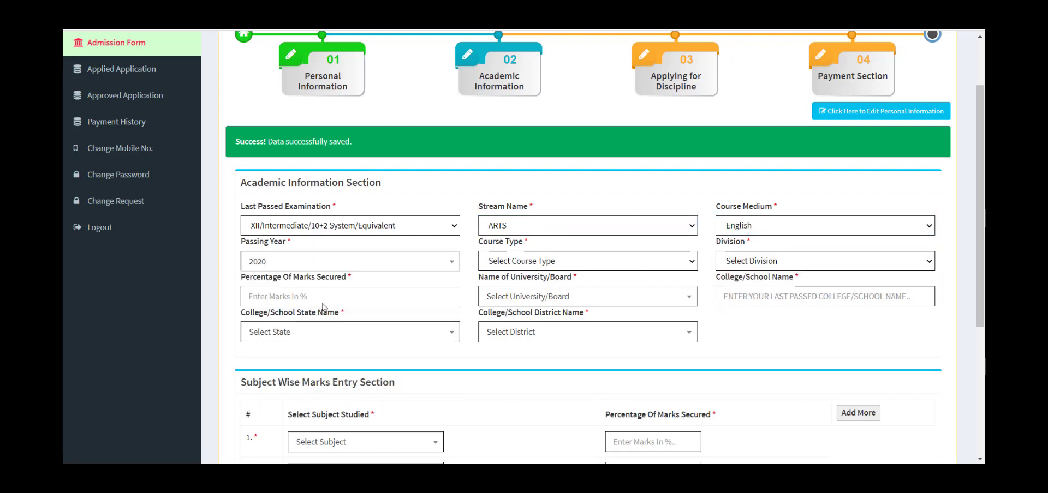
- Set the course type to Regular and the division to Second (45% - 59%)
{"action": "left_click", "coordinate": [516, 263]}
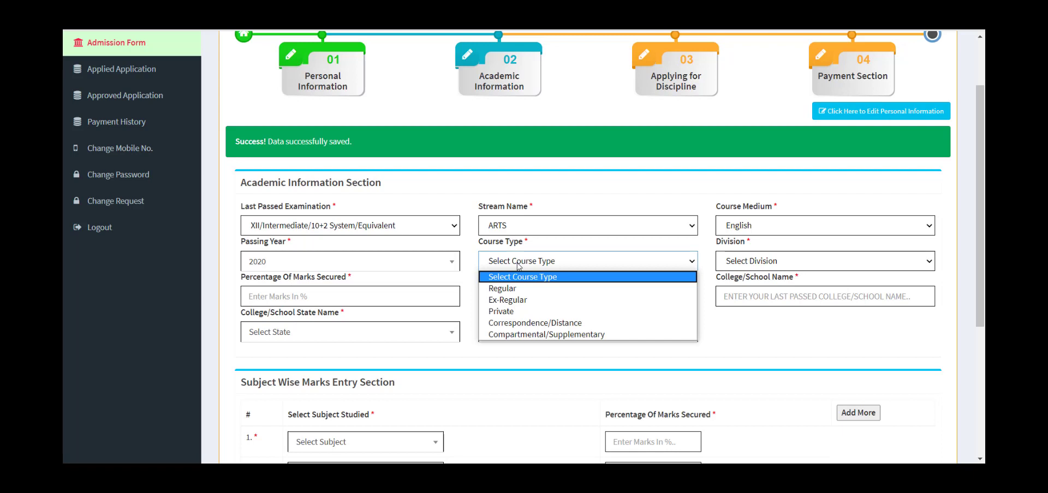
{"action": "left_click", "coordinate": [523, 289]}
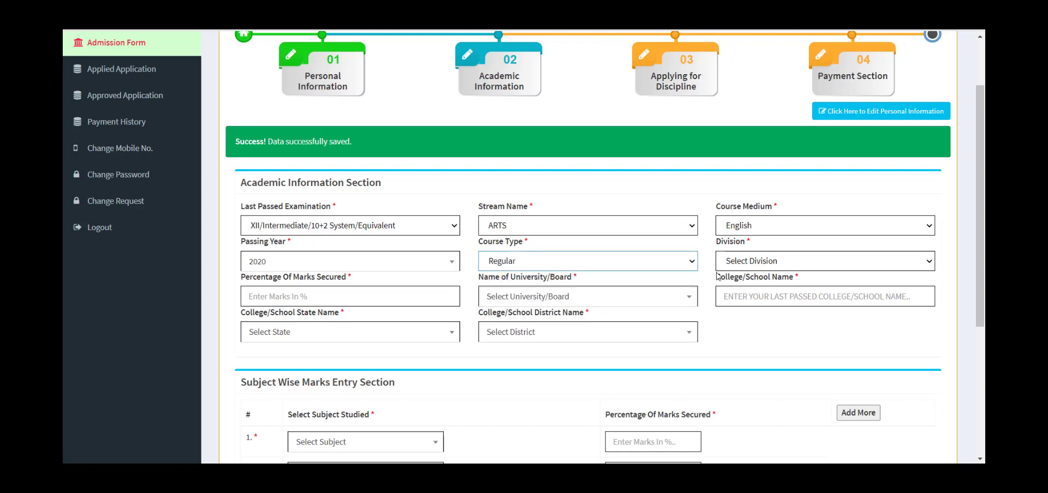
{"action": "left_click", "coordinate": [740, 263]}
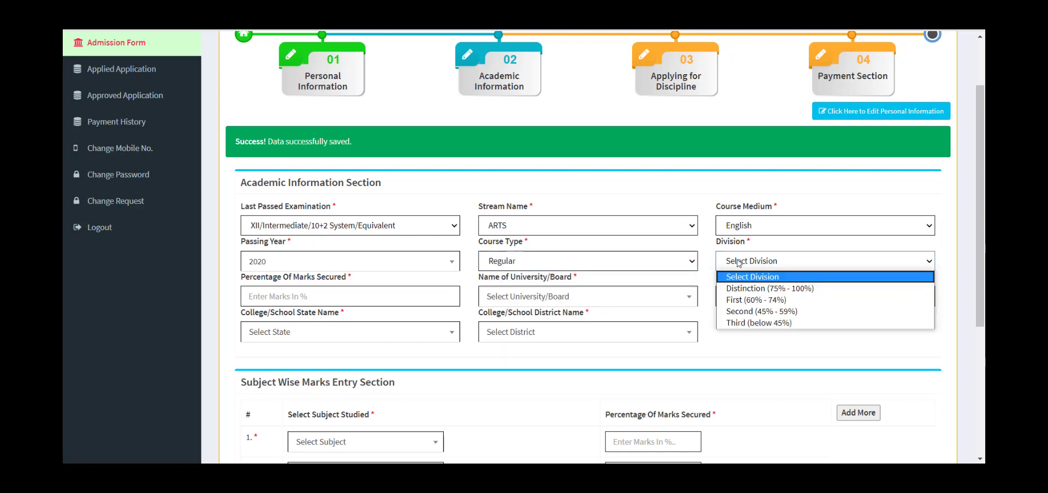
{"action": "left_click", "coordinate": [746, 311]}
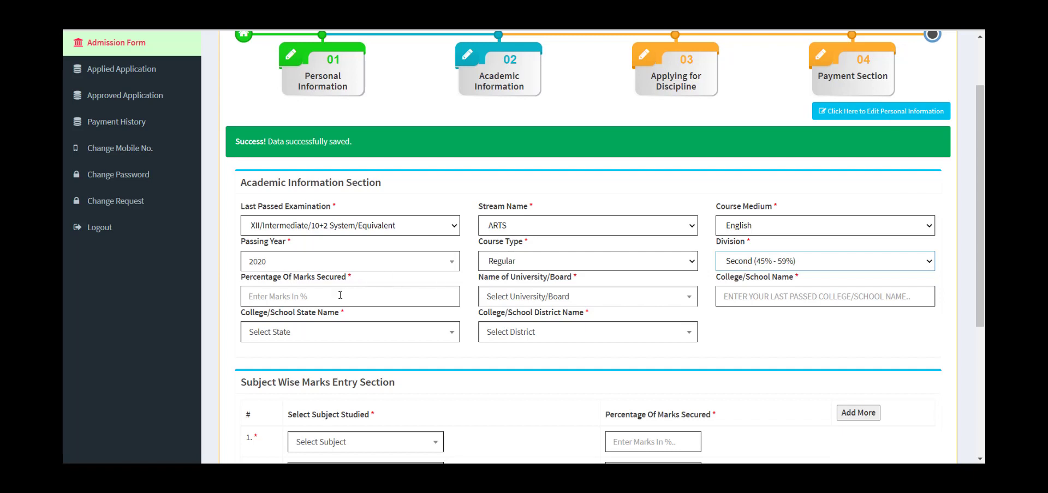
- Enter 45 as the percentage of marks secured and choose Central Board of Secondary Education, Delhi as the board
{"action": "left_click", "coordinate": [406, 297]}
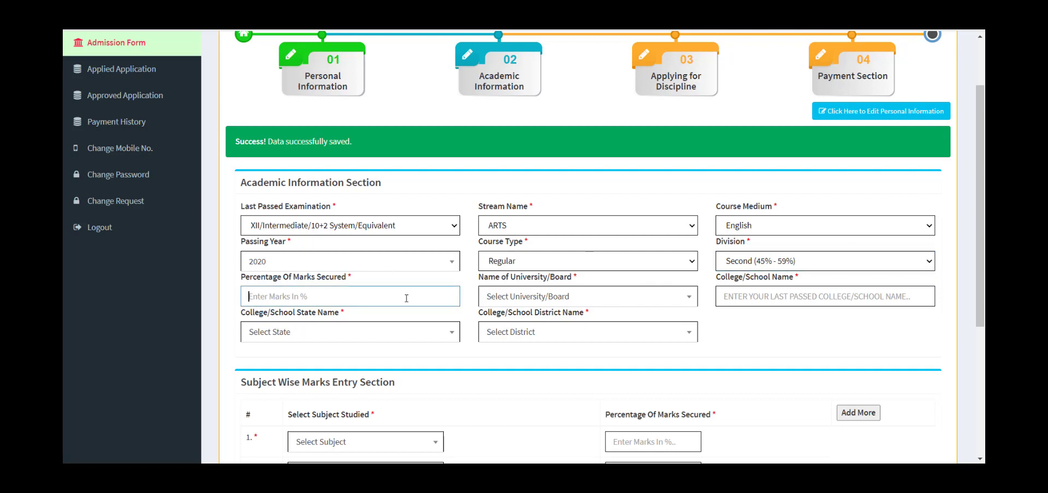
{"action": "type", "text": "45"}
{"action": "left_click", "coordinate": [573, 296]}
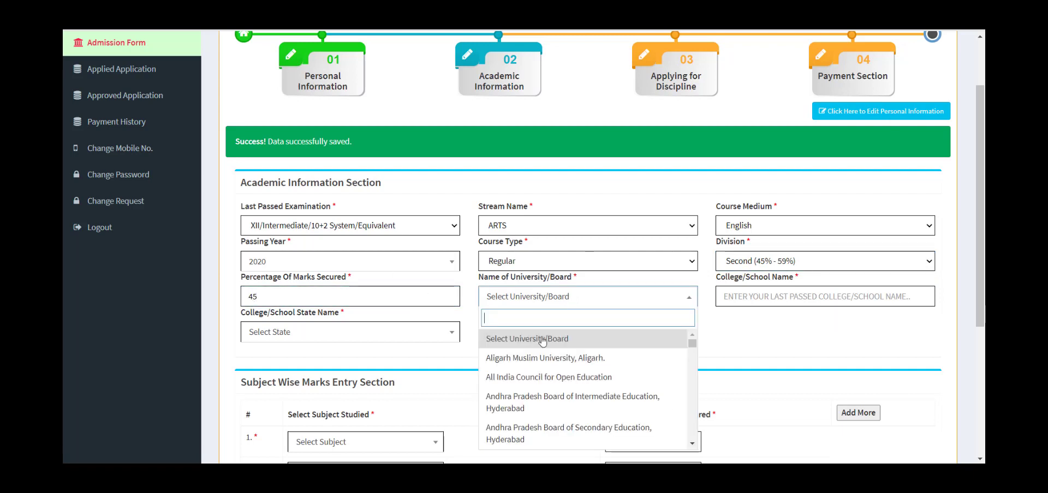
{"action": "type", "text": "cent"}
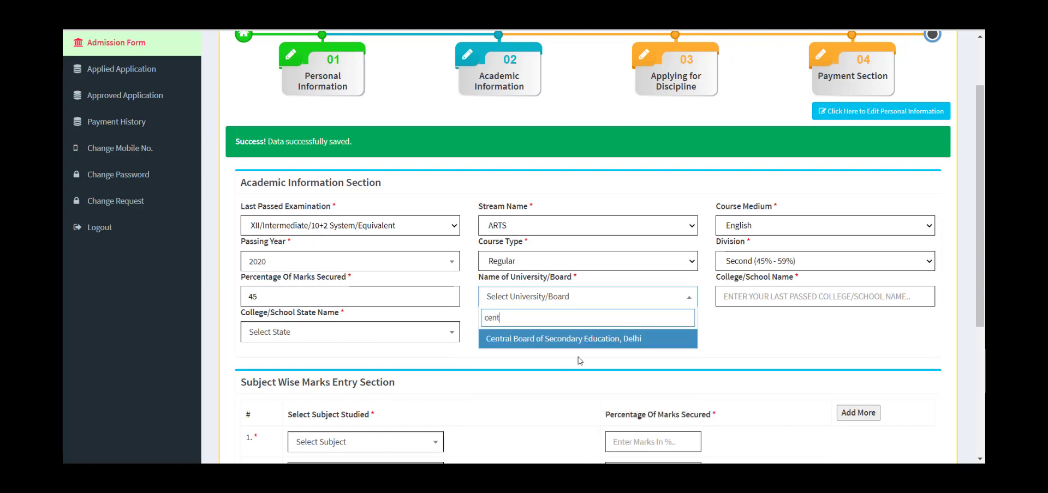
{"action": "left_click", "coordinate": [578, 340]}
- Enter ABC as the college/school name and set its location to Ranchi district in Jharkhand
{"action": "left_click", "coordinate": [763, 296]}
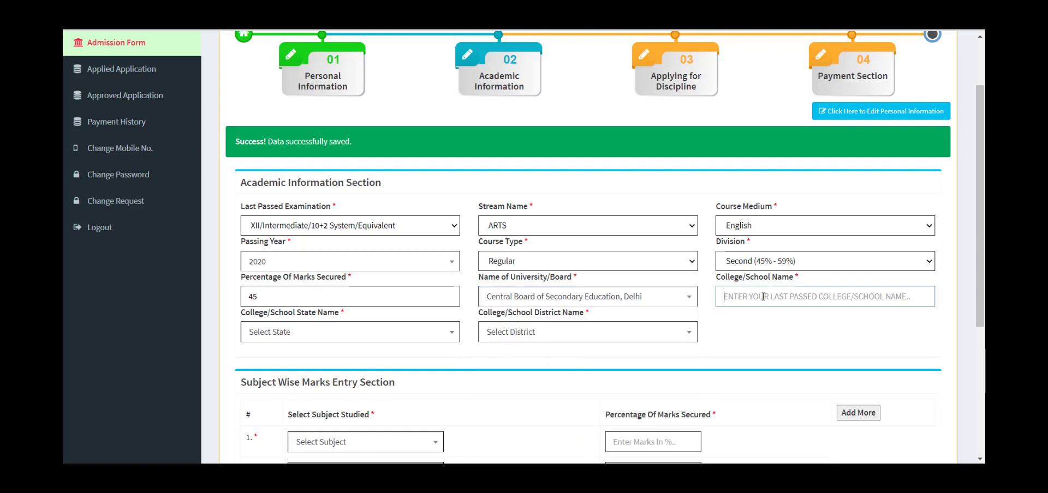
{"action": "type", "text": "ABC"}
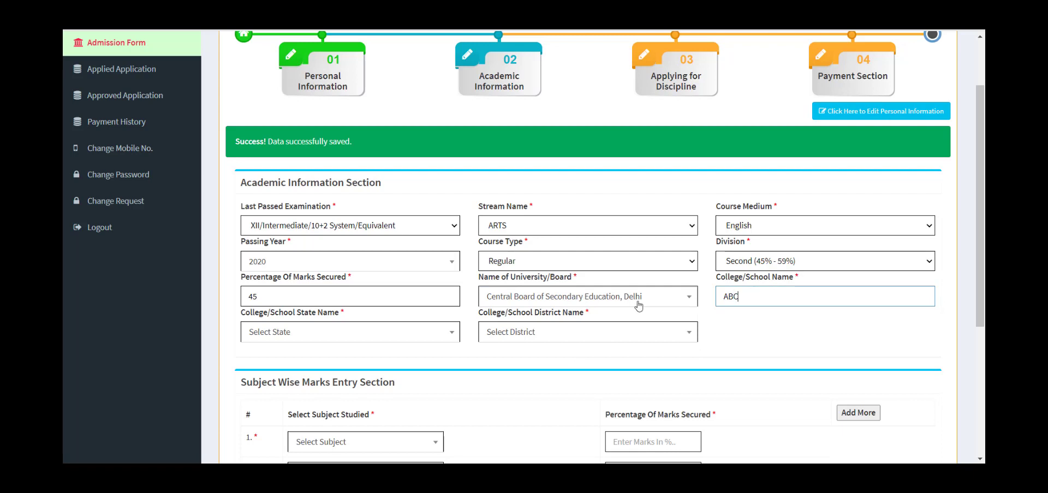
{"action": "left_click", "coordinate": [314, 335]}
{"action": "type", "text": "jh"}
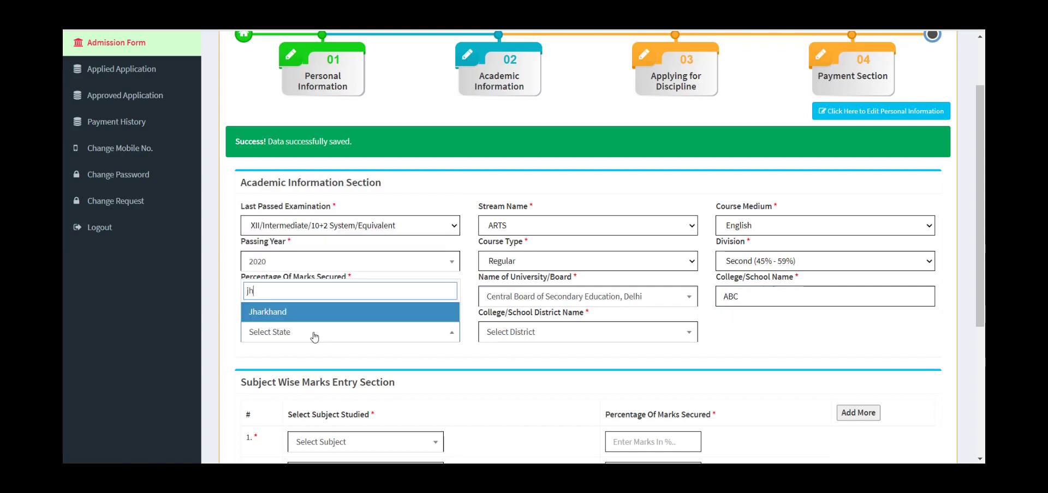
{"action": "left_click", "coordinate": [320, 320]}
{"action": "left_click", "coordinate": [537, 333]}
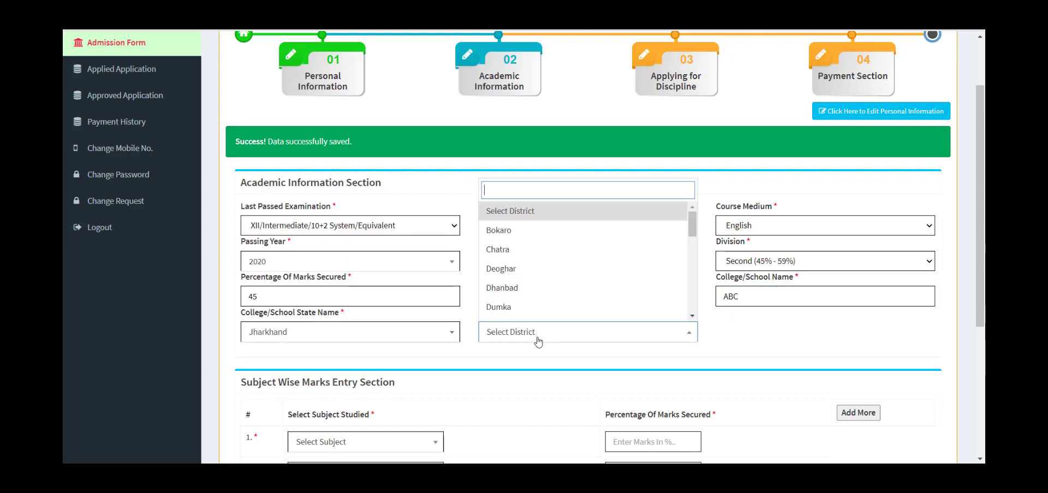
{"action": "type", "text": "ranch"}
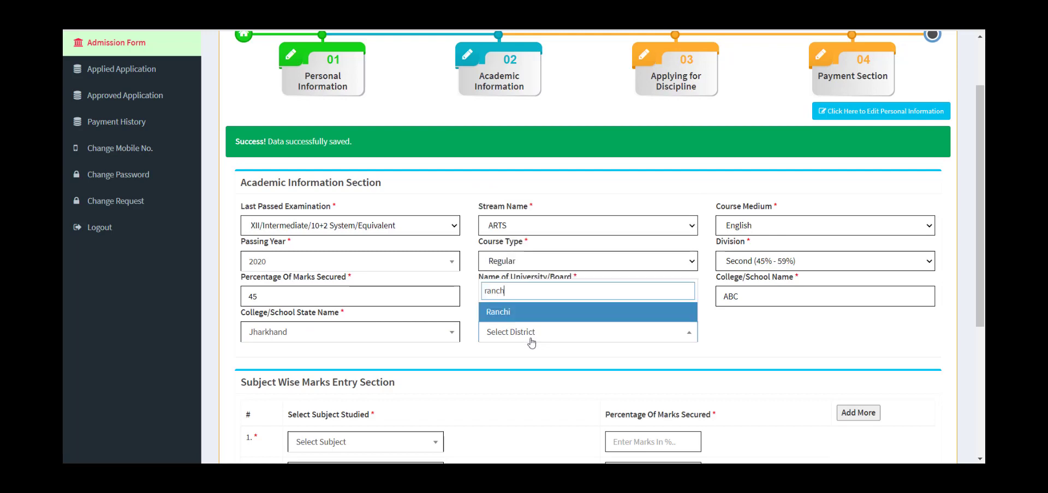
{"action": "left_click", "coordinate": [513, 316]}
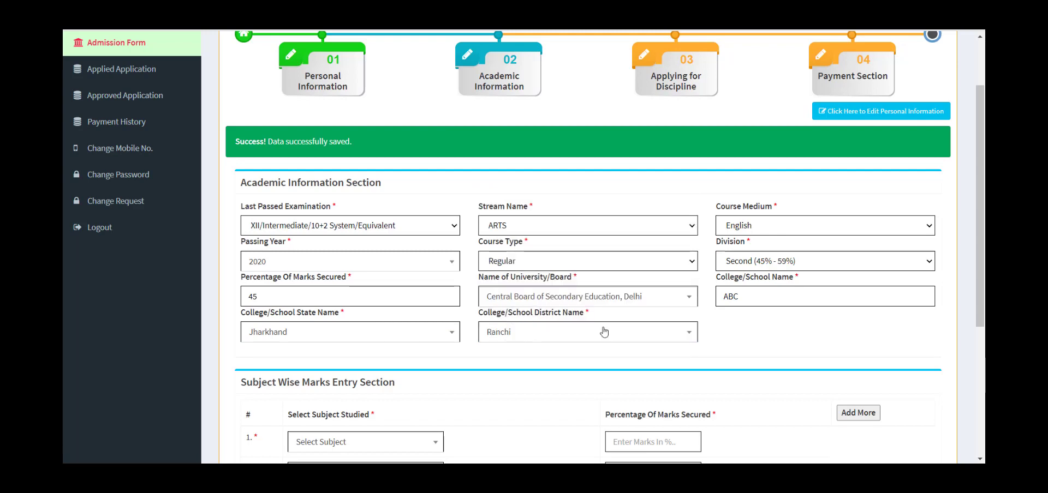
- Choose History and Geography as the first two subjects studied in the subject-wise marks entry
{"action": "scroll", "coordinate": [363, 345], "scroll_direction": "down", "scroll_amount": 3}
{"action": "left_click", "coordinate": [353, 281]}
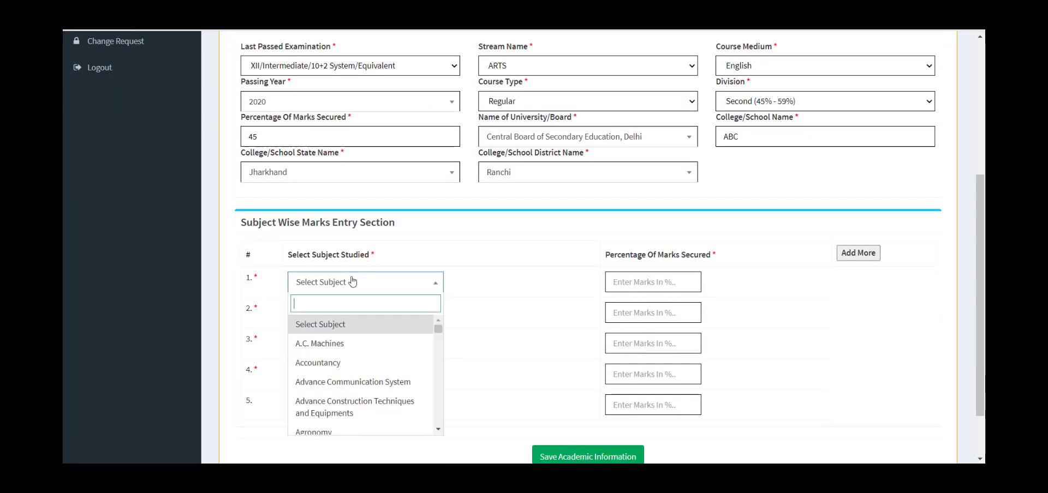
{"action": "type", "text": "histo"}
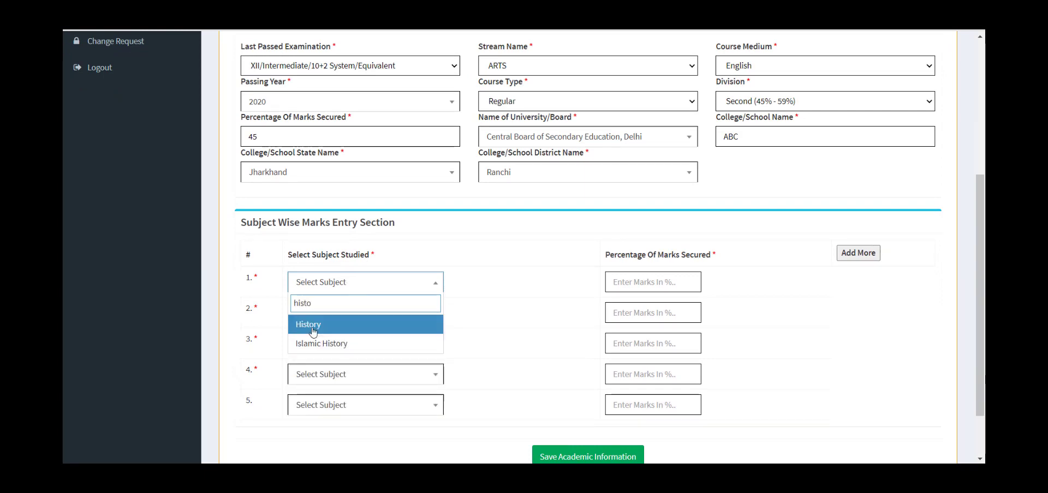
{"action": "left_click", "coordinate": [319, 325]}
{"action": "left_click", "coordinate": [322, 315]}
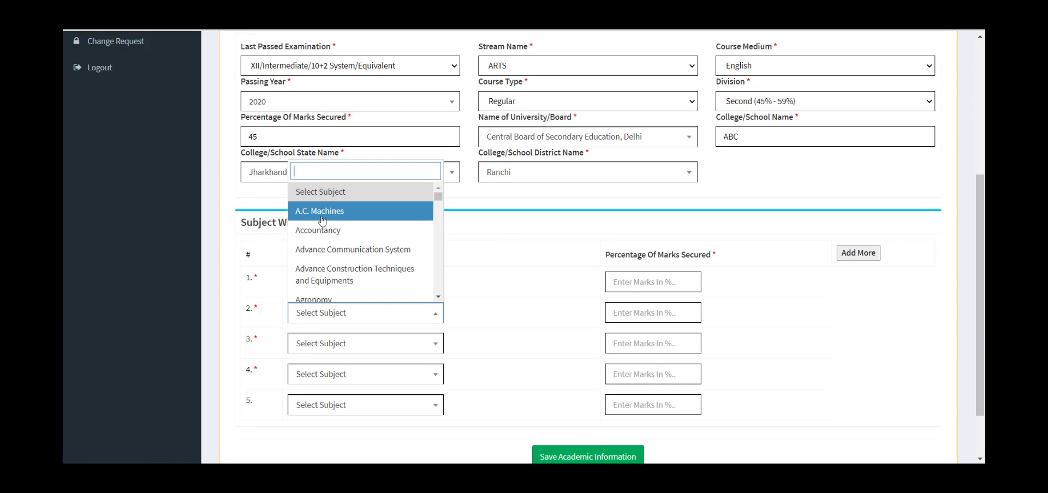
{"action": "type", "text": "geo"}
{"action": "left_click", "coordinate": [322, 253]}
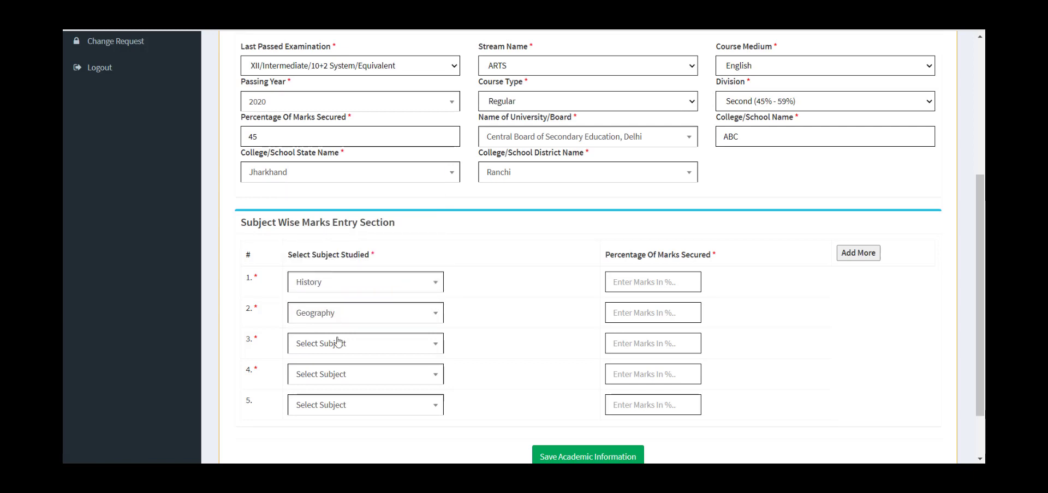
- Choose Hindi, English and Economics as the third, fourth and fifth subjects studied
{"action": "left_click", "coordinate": [338, 342]}
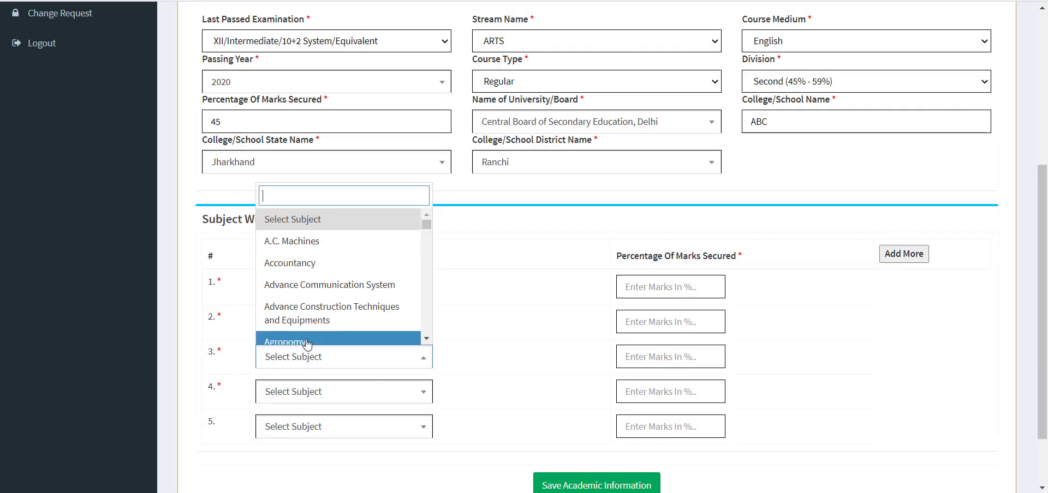
{"action": "type", "text": "hin"}
{"action": "scroll", "coordinate": [292, 309], "scroll_direction": "down", "scroll_amount": 1}
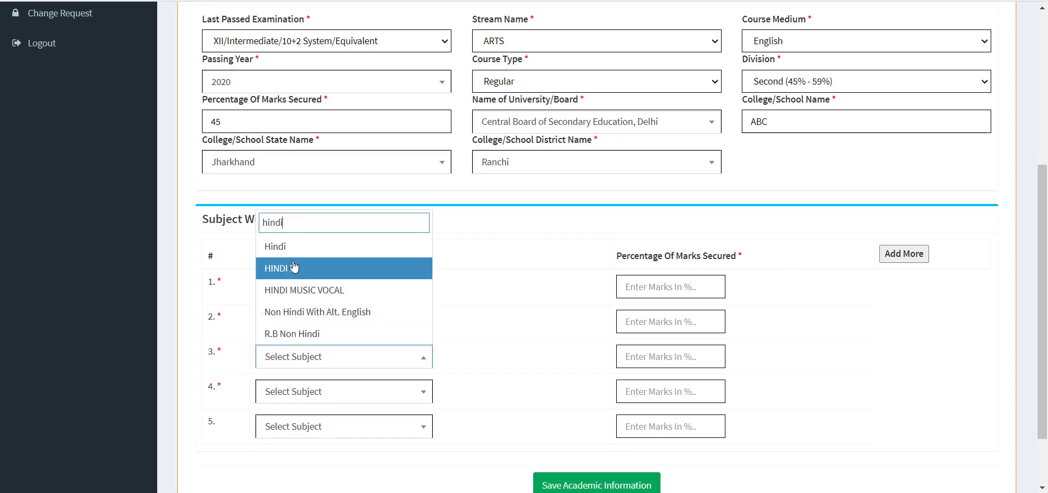
{"action": "left_click", "coordinate": [279, 244]}
{"action": "left_click", "coordinate": [318, 390]}
{"action": "type", "text": "engli"}
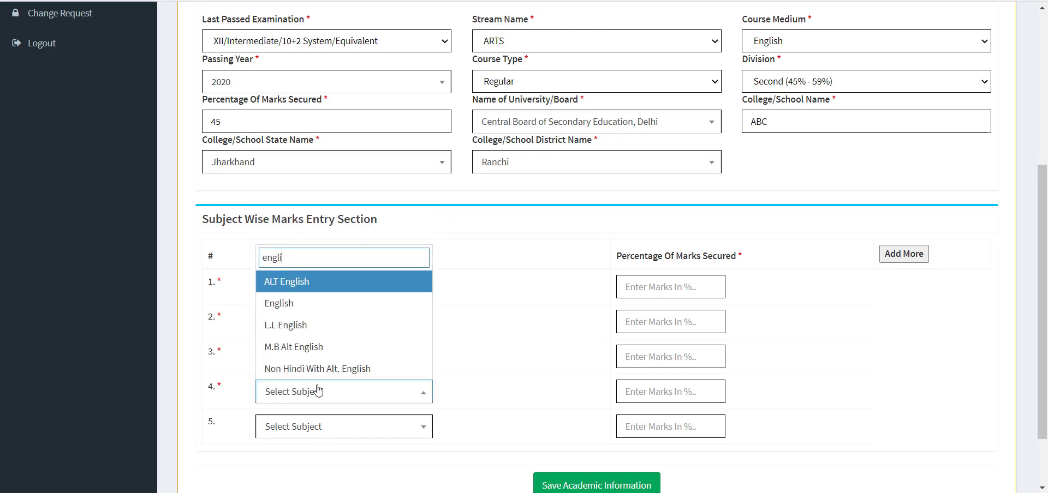
{"action": "left_click", "coordinate": [296, 302]}
{"action": "left_click", "coordinate": [335, 427]}
{"action": "type", "text": "eco"}
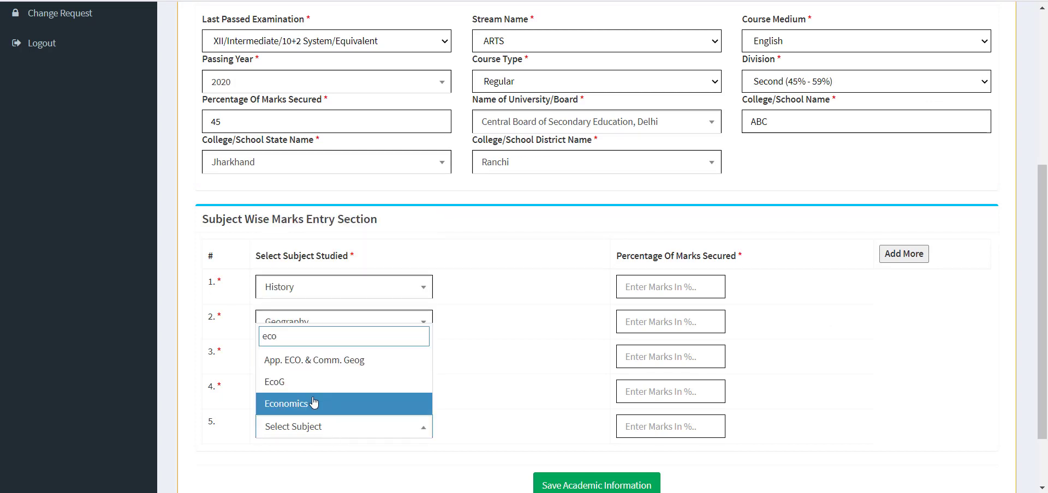
{"action": "left_click", "coordinate": [340, 404]}
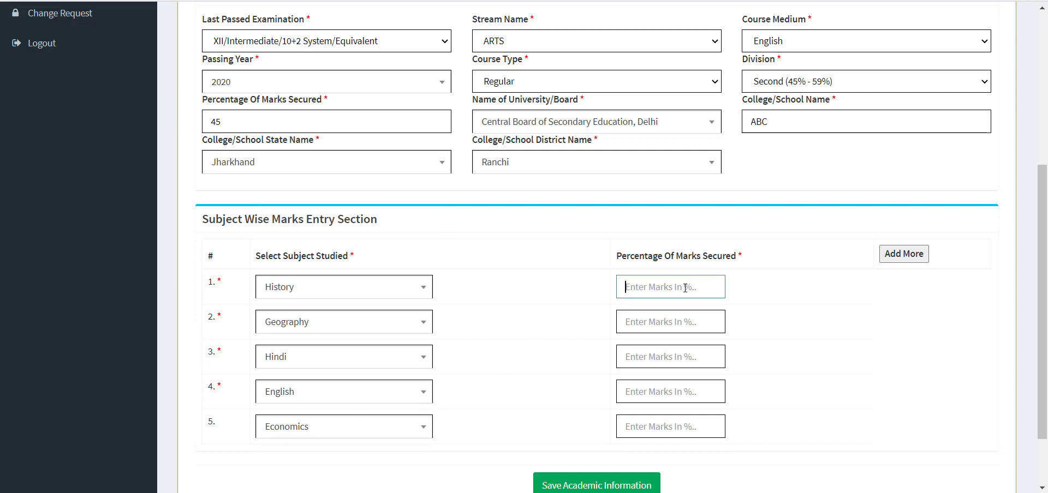
- Enter 45 as the percentage of marks for all five subjects and save the academic information
{"action": "type", "text": "45"}
{"action": "left_click", "coordinate": [686, 314]}
{"action": "type", "text": "45"}
{"action": "left_click", "coordinate": [674, 356]}
{"action": "type", "text": "45"}
{"action": "left_click", "coordinate": [666, 383]}
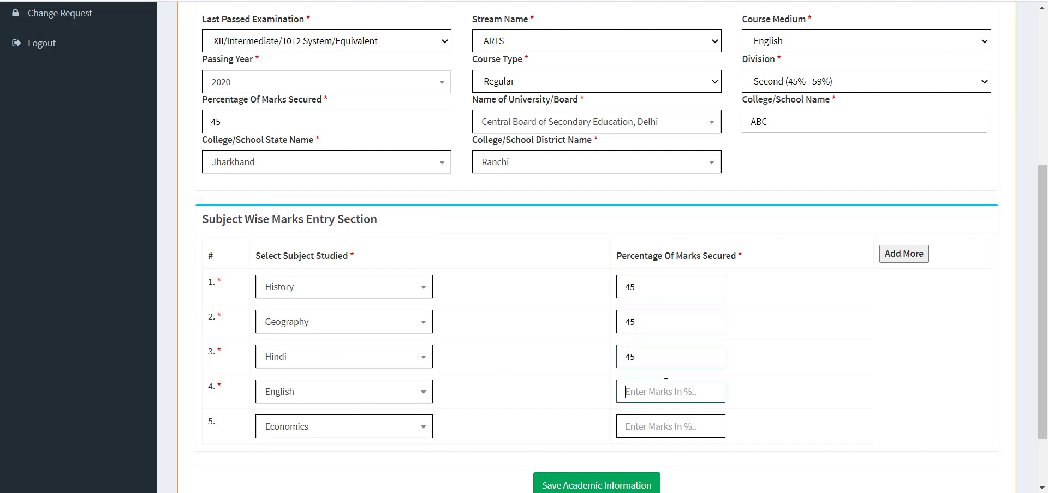
{"action": "type", "text": "45"}
{"action": "key", "text": "Tab"}
{"action": "type", "text": "45"}
{"action": "scroll", "coordinate": [601, 391], "scroll_direction": "down", "scroll_amount": 2}
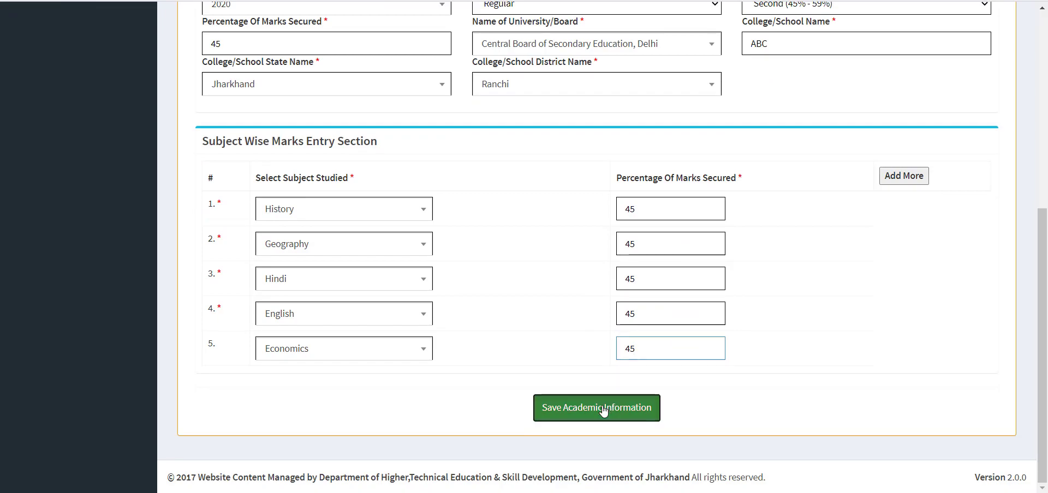
{"action": "left_click", "coordinate": [603, 408]}
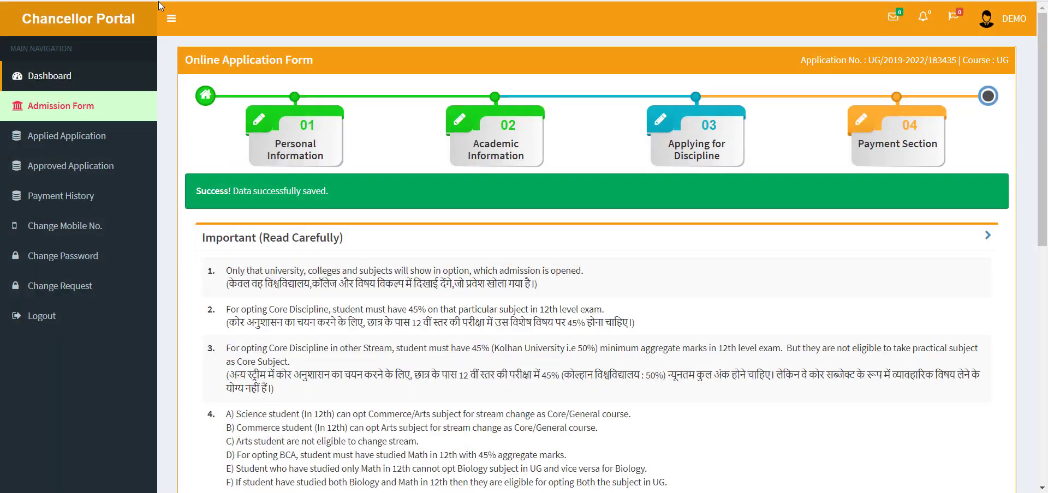
- Choose NILAMBER PITAMBER UNIVERSITY and G.L.A. COLLEGE, MEDININAGAR for the discipline application
{"action": "left_click", "coordinate": [270, 202]}
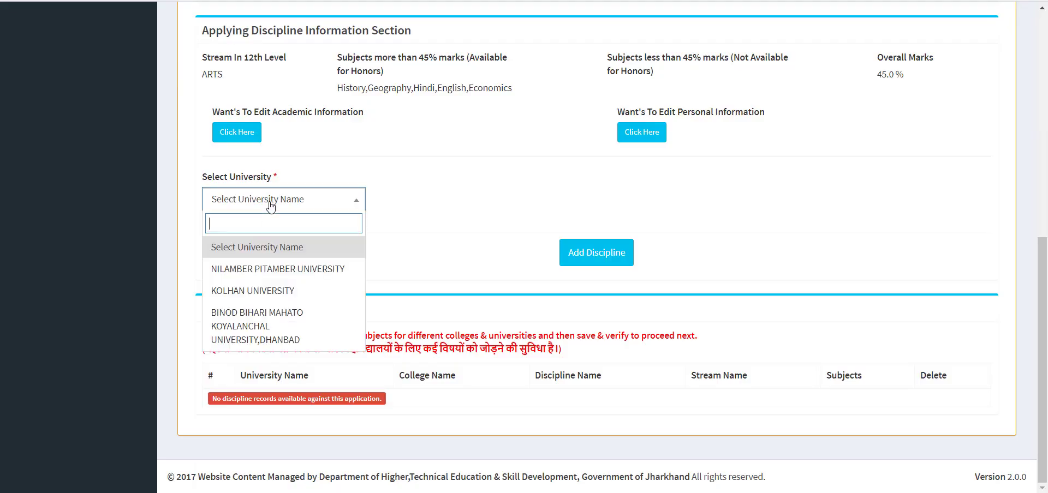
{"action": "left_click", "coordinate": [274, 269]}
{"action": "left_click", "coordinate": [457, 203]}
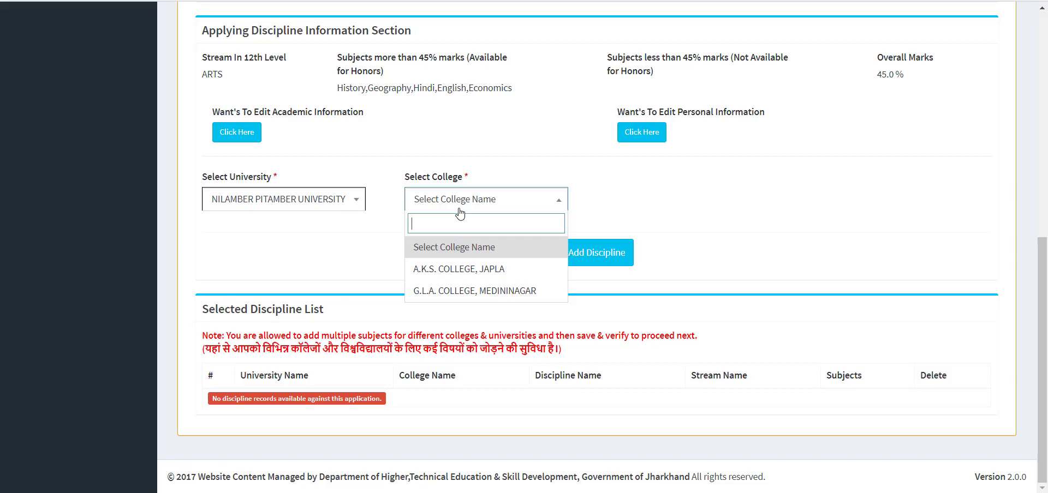
{"action": "left_click", "coordinate": [463, 292]}
- Set the discipline to HONOURS and the stream to BACHELOR OF ARTS
{"action": "left_click", "coordinate": [655, 202]}
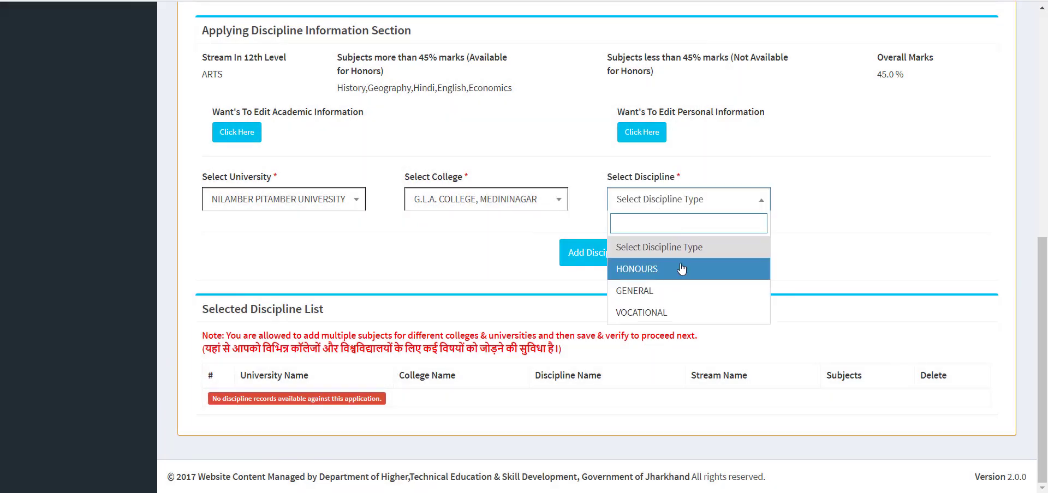
{"action": "left_click", "coordinate": [682, 269]}
{"action": "left_click", "coordinate": [835, 201]}
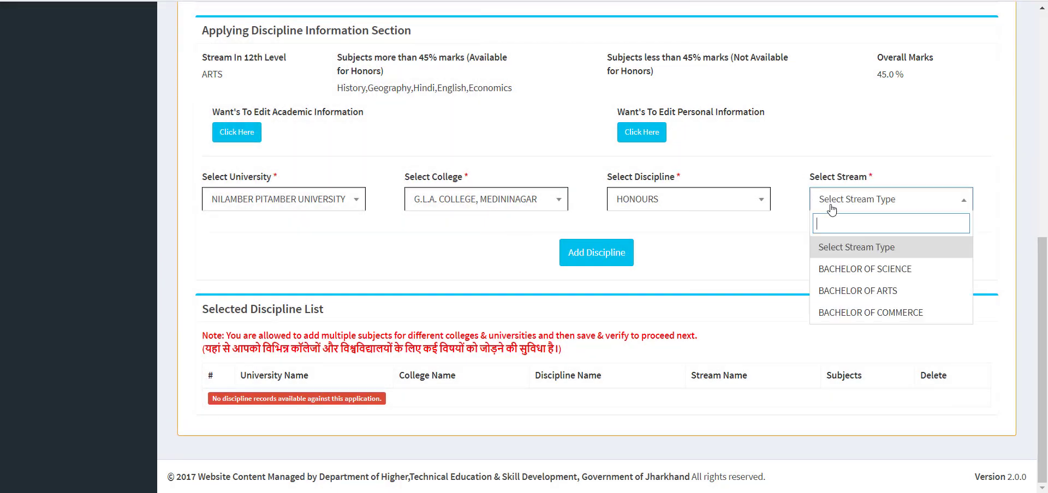
{"action": "left_click", "coordinate": [851, 291]}
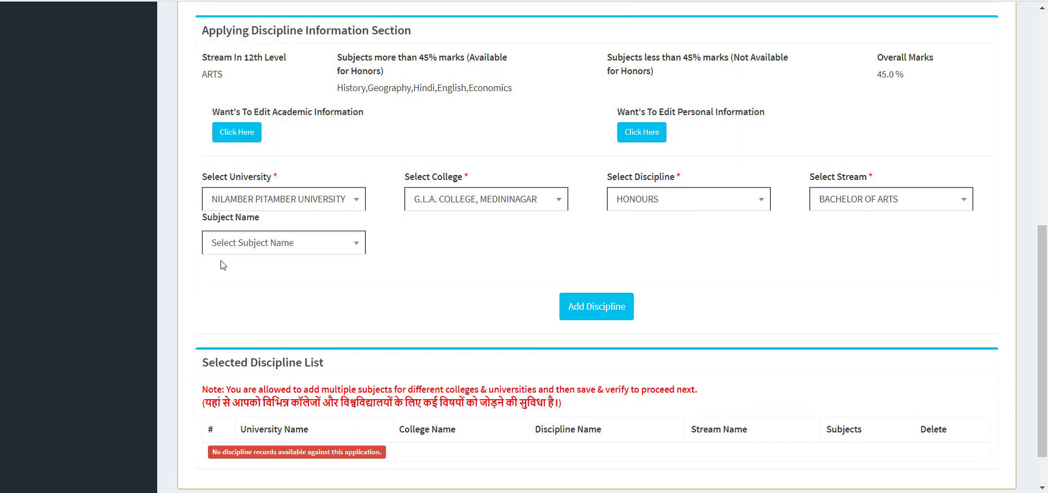
- Try BACHELOR OF SCIENCE as the Honours stream and set the stream back to BACHELOR OF ARTS
{"action": "left_click", "coordinate": [892, 202]}
{"action": "left_click", "coordinate": [873, 334]}
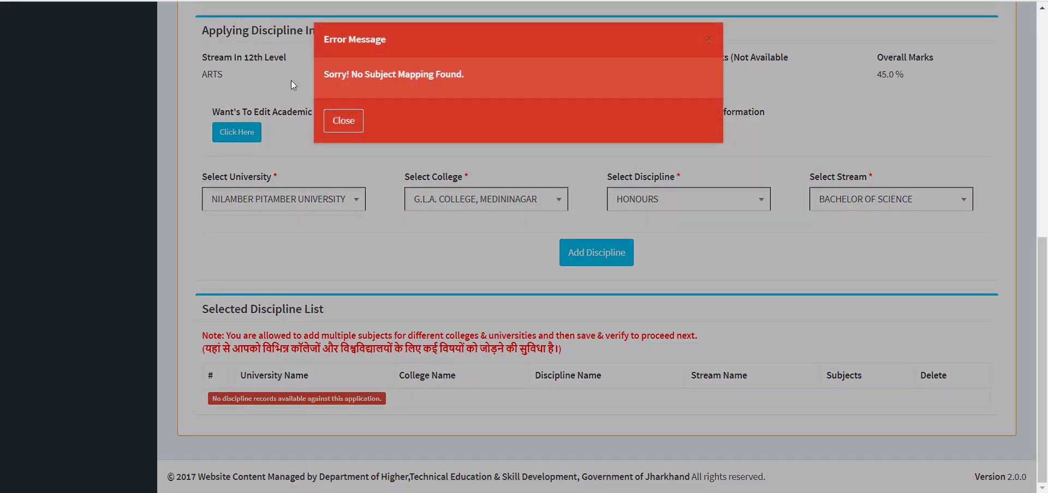
{"action": "left_click", "coordinate": [344, 120]}
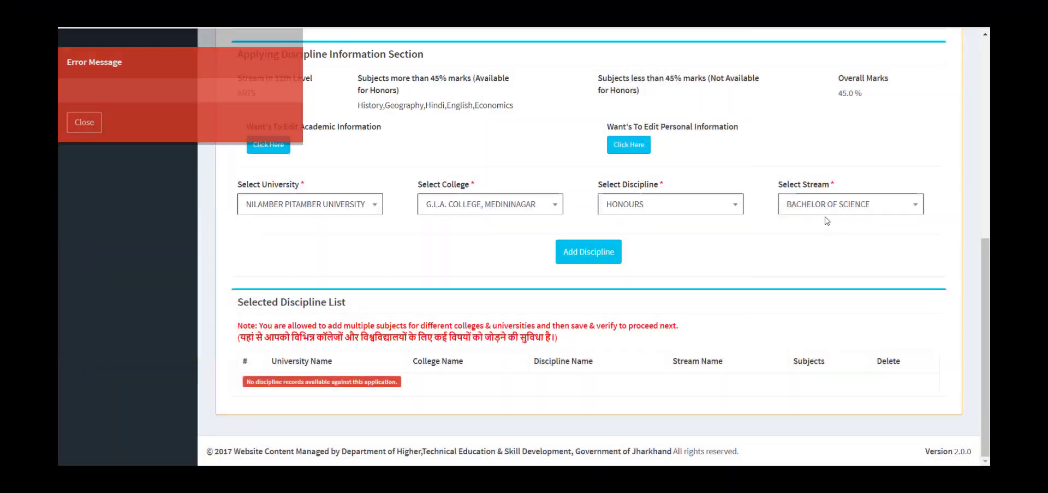
{"action": "left_click", "coordinate": [826, 213]}
{"action": "left_click", "coordinate": [821, 282]}
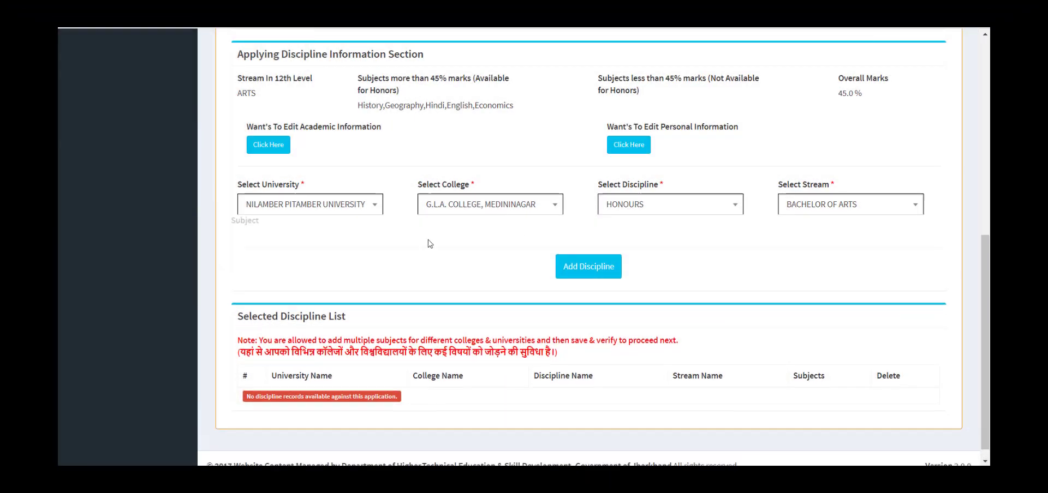
- Choose History as the Honours subject and review its subject paper combinations
{"action": "left_click", "coordinate": [274, 250]}
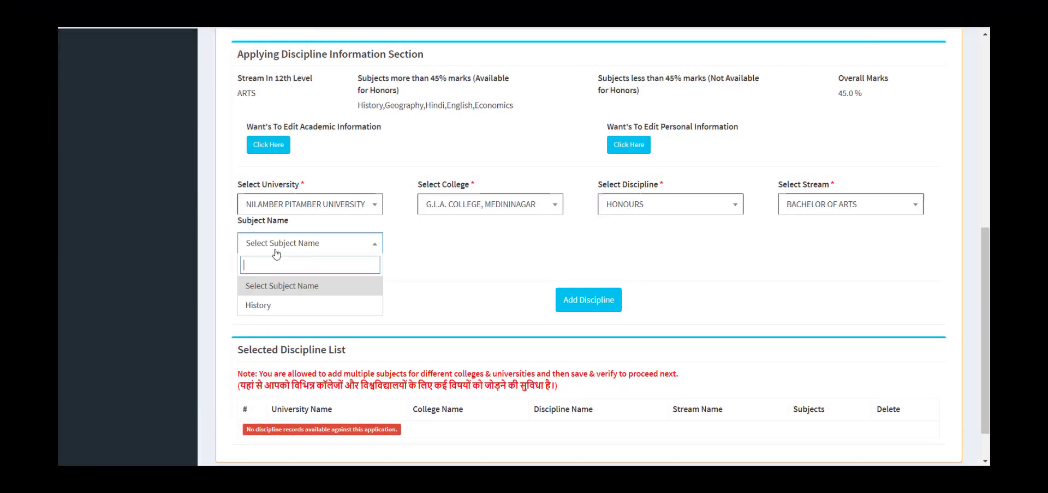
{"action": "left_click", "coordinate": [276, 307]}
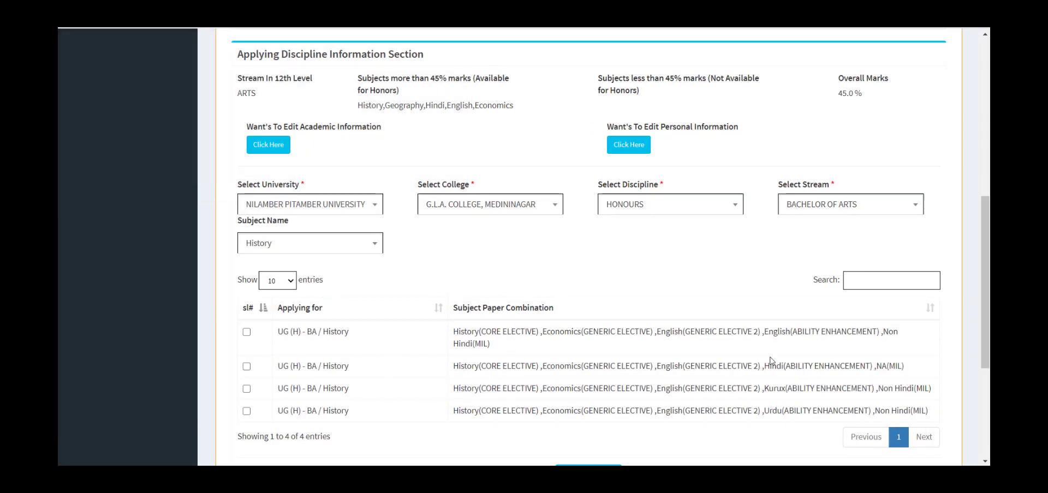
{"action": "scroll", "coordinate": [542, 342], "scroll_direction": "down", "scroll_amount": 2}
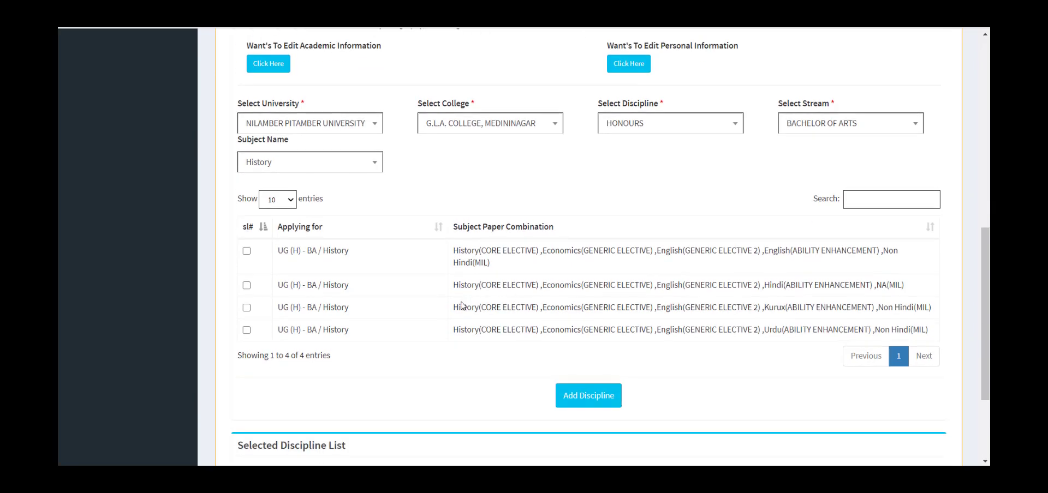
{"action": "scroll", "coordinate": [463, 300], "scroll_direction": "up", "scroll_amount": 2}
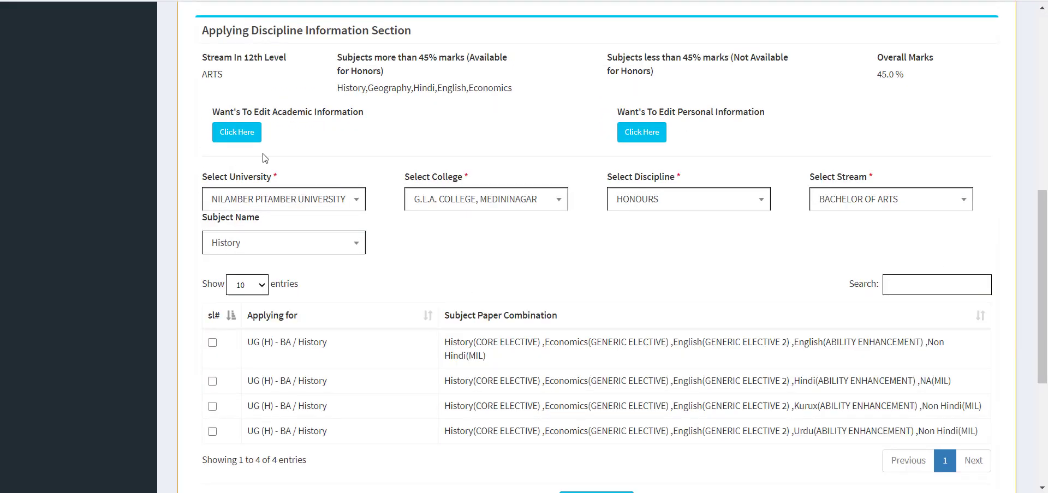
- Reopen the academic information, replace the first studied subject with HINDI B, and save
{"action": "left_click", "coordinate": [274, 151]}
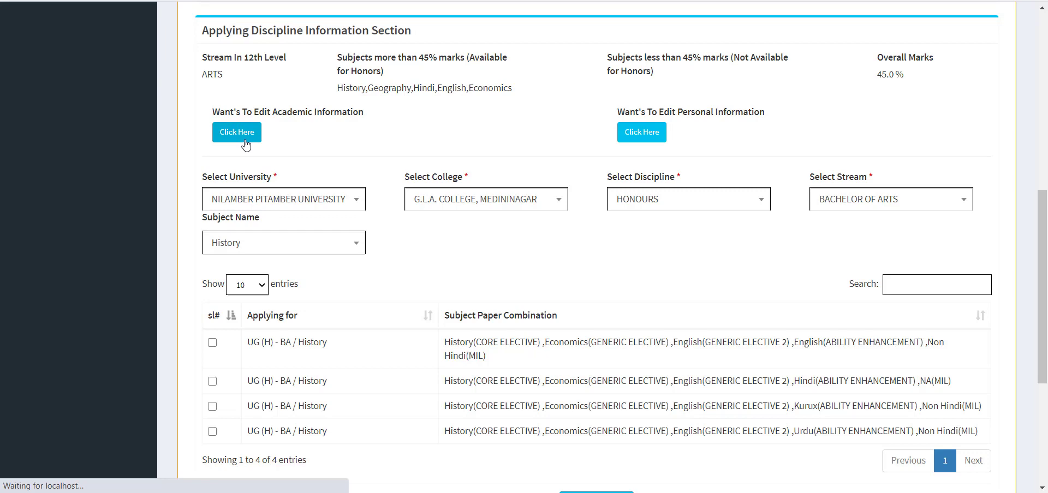
{"action": "scroll", "coordinate": [328, 237], "scroll_direction": "down", "scroll_amount": 5}
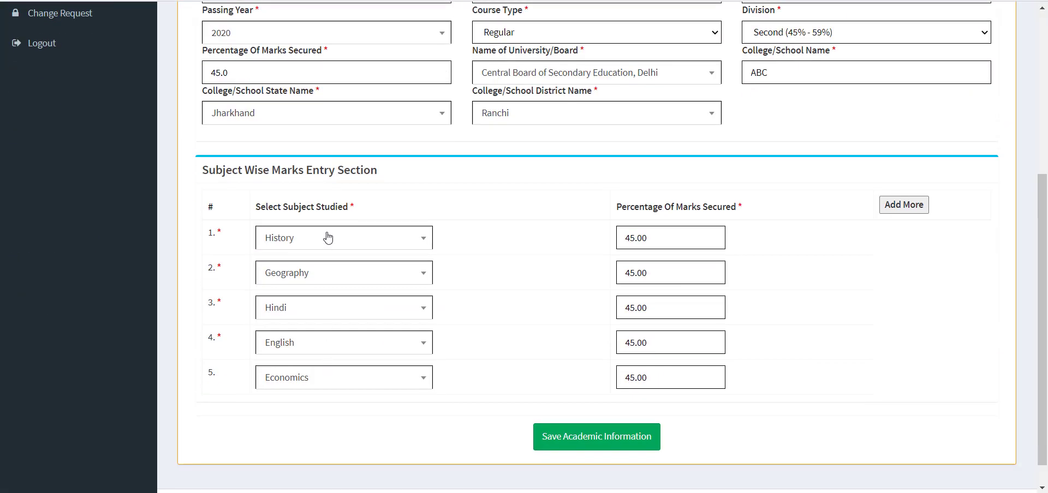
{"action": "left_click", "coordinate": [328, 237]}
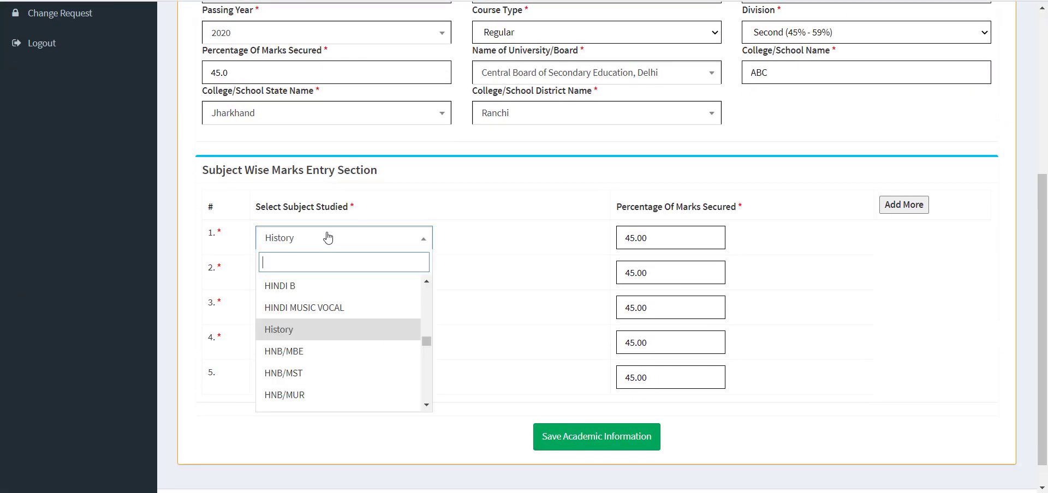
{"action": "left_click", "coordinate": [326, 286]}
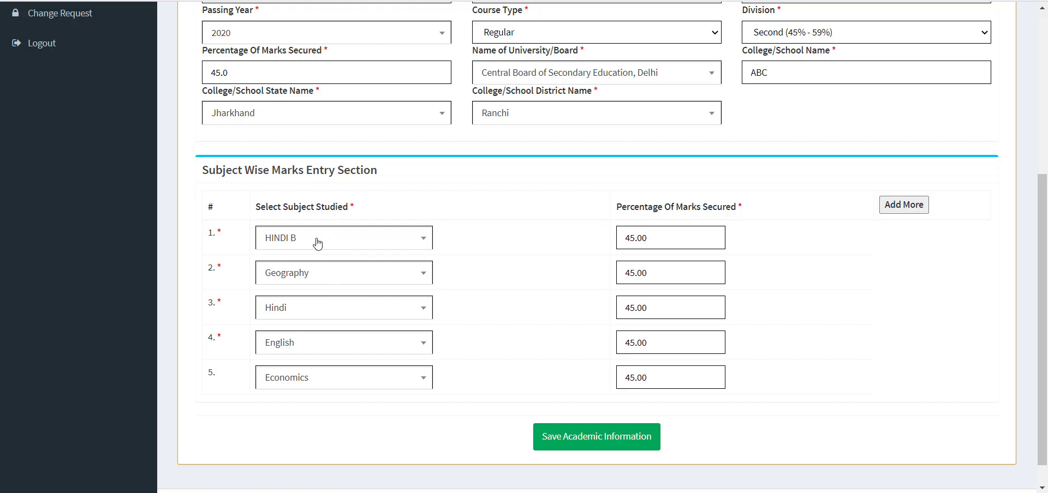
{"action": "left_click", "coordinate": [568, 434]}
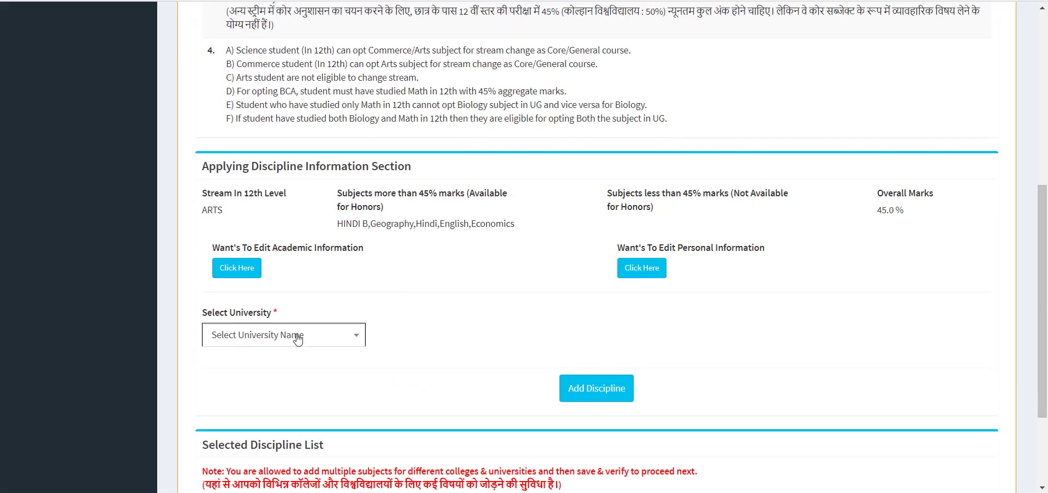
- Choose NILAMBER PITAMBER UNIVERSITY and G.L.A. COLLEGE, MEDININAGAR for the discipline application
{"action": "left_click", "coordinate": [295, 336]}
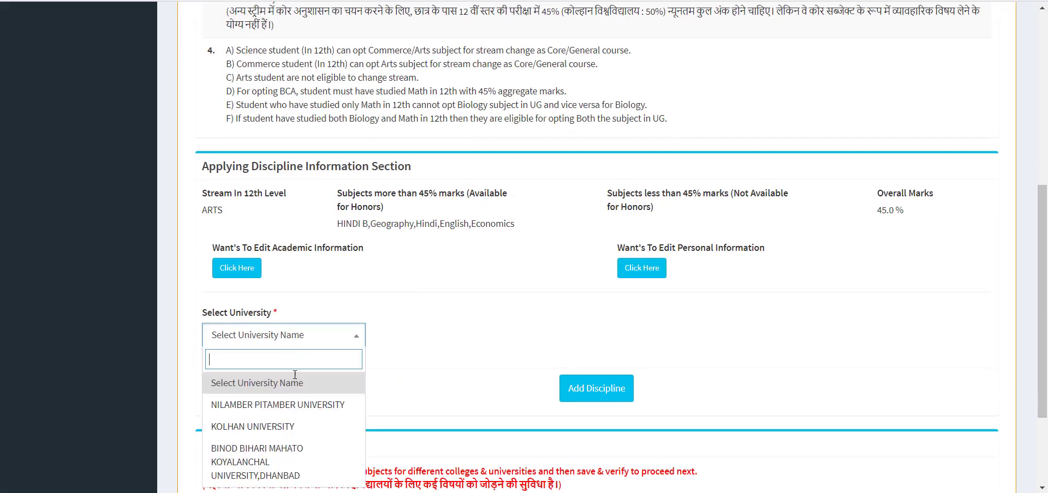
{"action": "left_click", "coordinate": [278, 404]}
{"action": "left_click", "coordinate": [453, 336]}
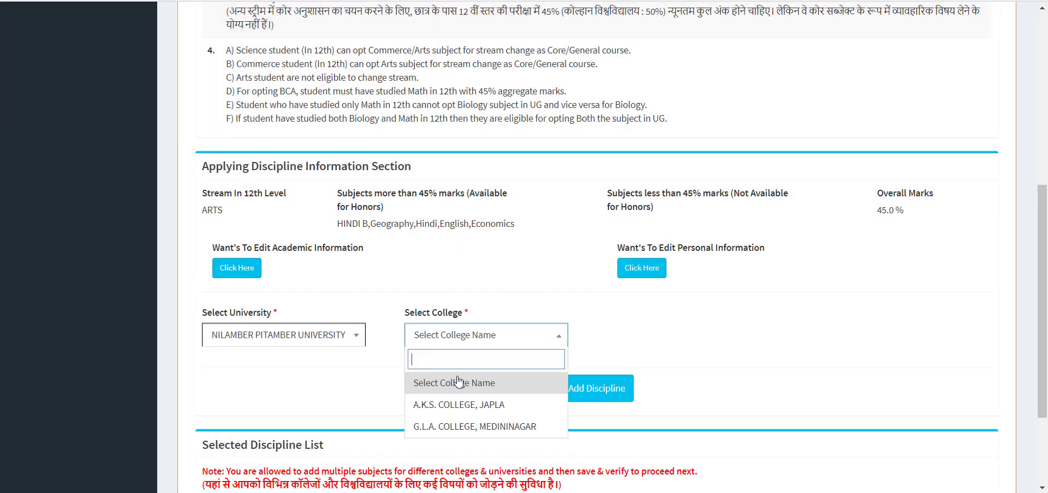
{"action": "left_click", "coordinate": [475, 427]}
- Set the discipline to HONOURS and the stream to BACHELOR OF ARTS
{"action": "left_click", "coordinate": [672, 335]}
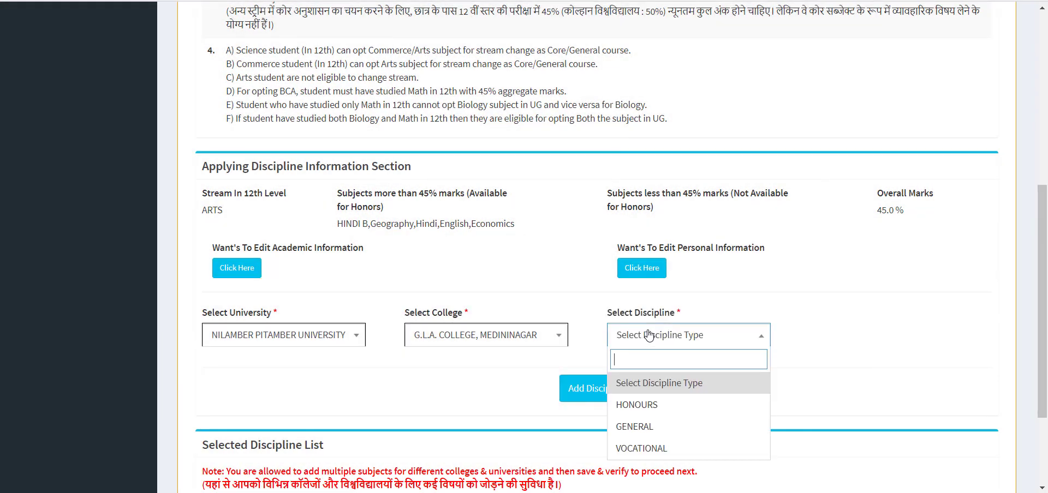
{"action": "left_click", "coordinate": [666, 413]}
{"action": "left_click", "coordinate": [824, 335]}
{"action": "left_click", "coordinate": [851, 426]}
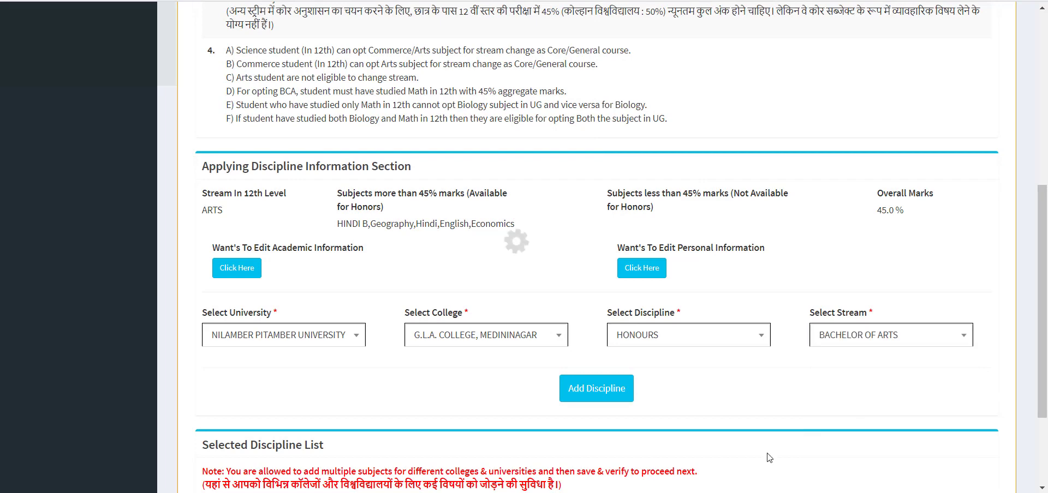
- Choose History as the Honours subject and examine the eligibility result and the available stream options
{"action": "left_click", "coordinate": [283, 378]}
{"action": "left_click", "coordinate": [280, 447]}
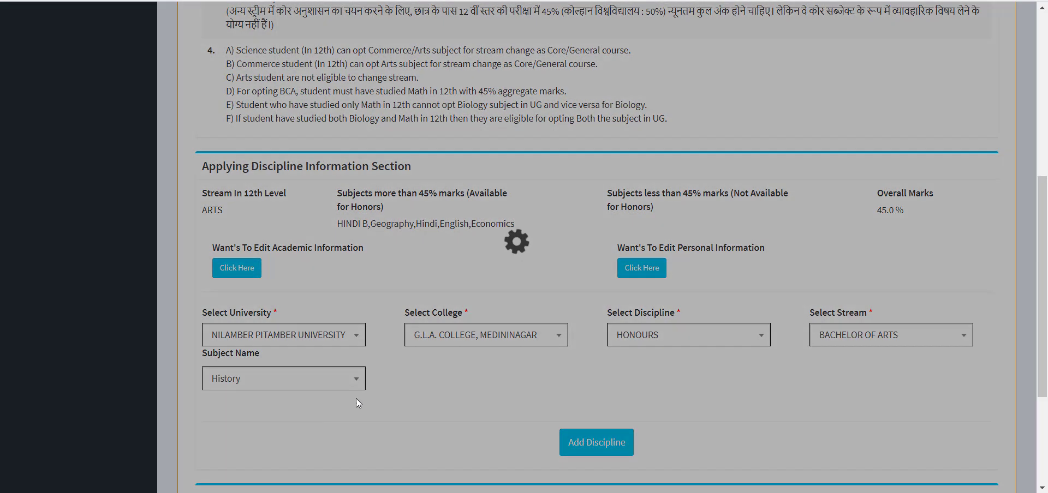
{"action": "scroll", "coordinate": [509, 309], "scroll_direction": "down", "scroll_amount": 3}
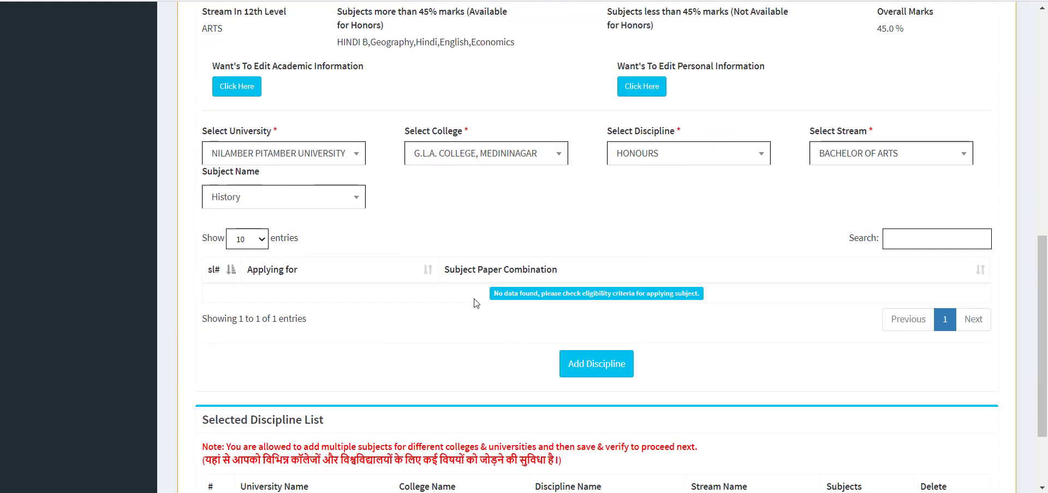
{"action": "left_click_drag", "start_coordinate": [478, 296], "coordinate": [669, 311]}
{"action": "left_click", "coordinate": [729, 255]}
{"action": "left_click", "coordinate": [850, 158]}
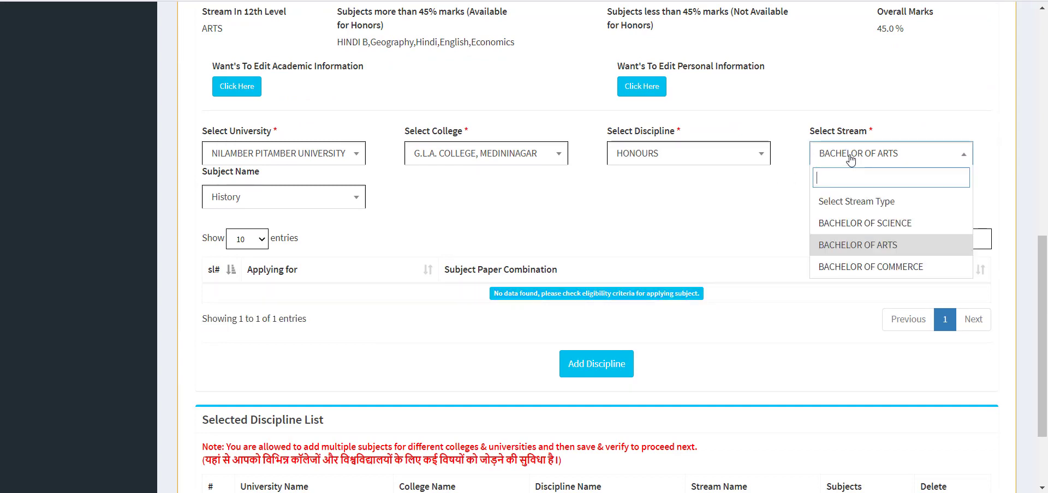
{"action": "left_click", "coordinate": [517, 203]}
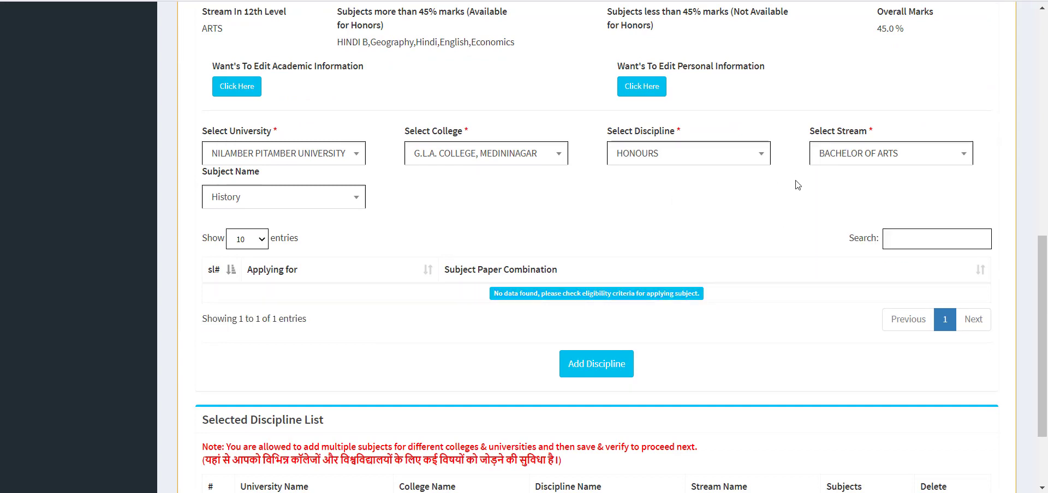
- Reopen the academic information and set the first studied subject back to History
{"action": "scroll", "coordinate": [231, 120], "scroll_direction": "up", "scroll_amount": 2}
{"action": "left_click", "coordinate": [245, 183]}
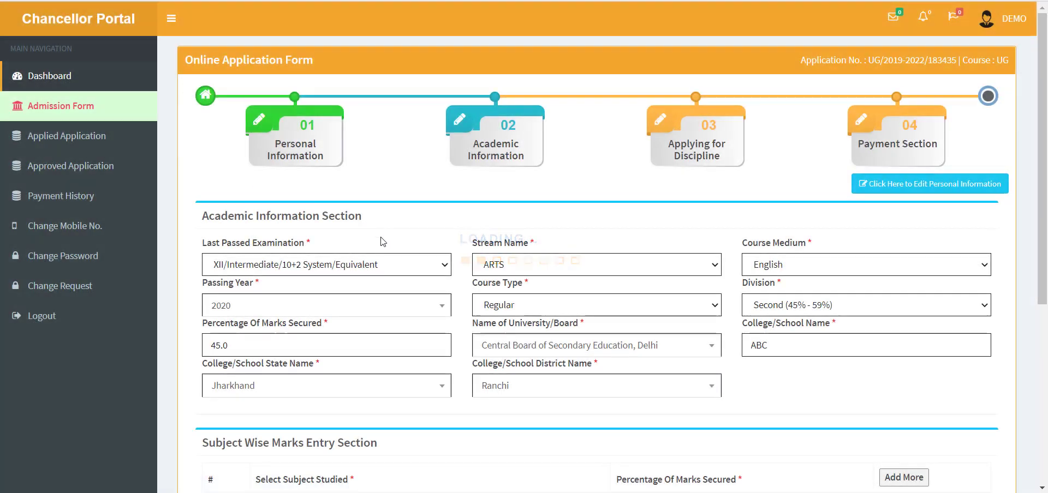
{"action": "scroll", "coordinate": [313, 362], "scroll_direction": "down", "scroll_amount": 5}
{"action": "left_click", "coordinate": [310, 221]}
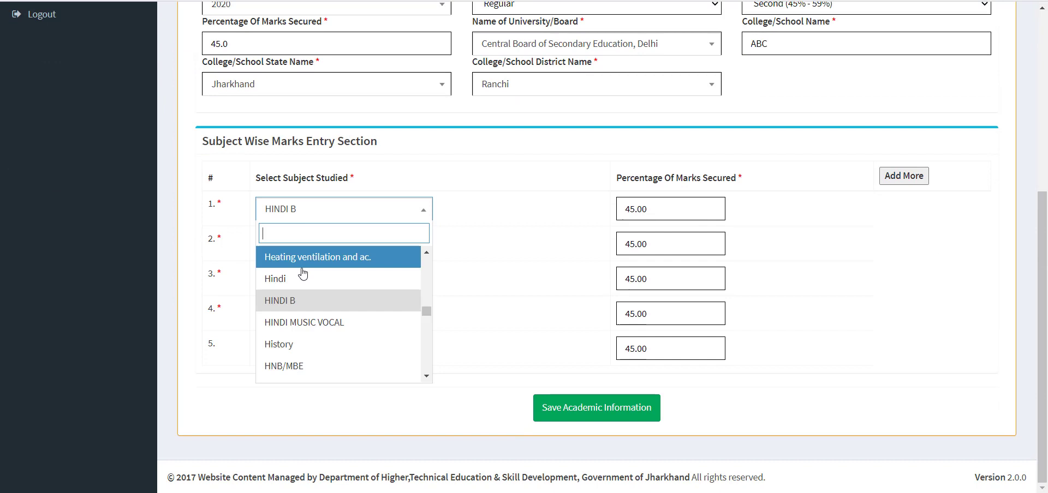
{"action": "left_click", "coordinate": [309, 344]}
{"action": "scroll", "coordinate": [262, 105], "scroll_direction": "up", "scroll_amount": 2}
{"action": "left_click_drag", "start_coordinate": [241, 137], "coordinate": [175, 144]}
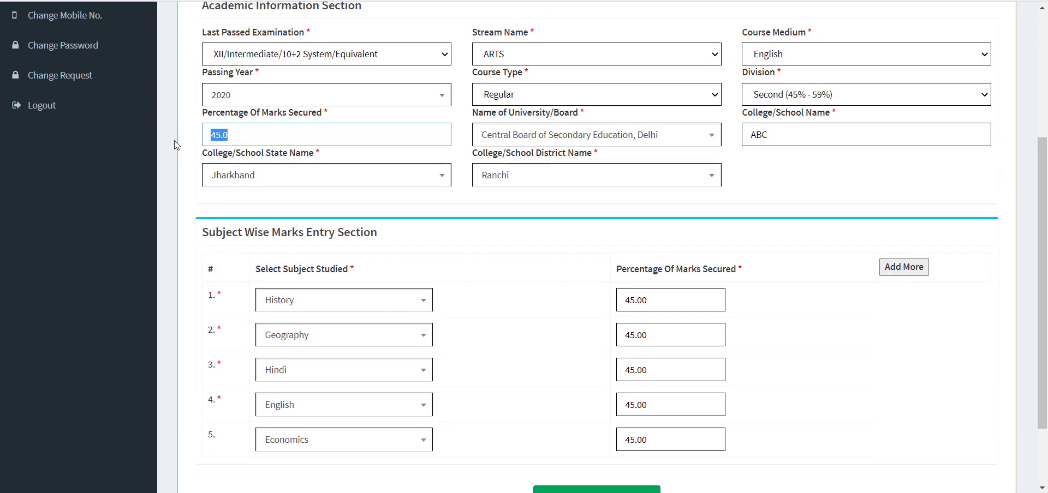
- Set the History marks to 44, save the academic information, and check the GEN mark for HISTORY in the criteria table
{"action": "left_click_drag", "start_coordinate": [648, 299], "coordinate": [605, 313]}
{"action": "type", "text": "44"}
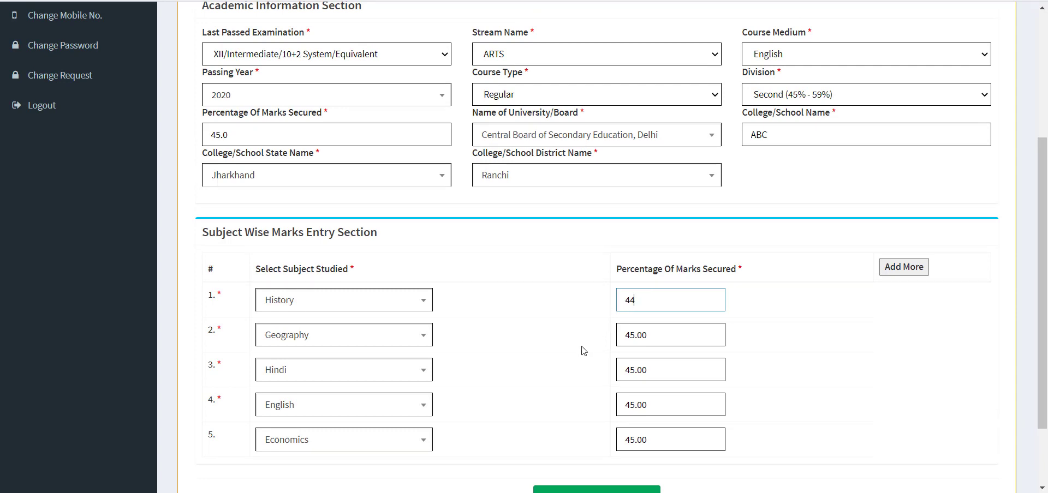
{"action": "scroll", "coordinate": [580, 351], "scroll_direction": "down", "scroll_amount": 2}
{"action": "left_click", "coordinate": [595, 409]}
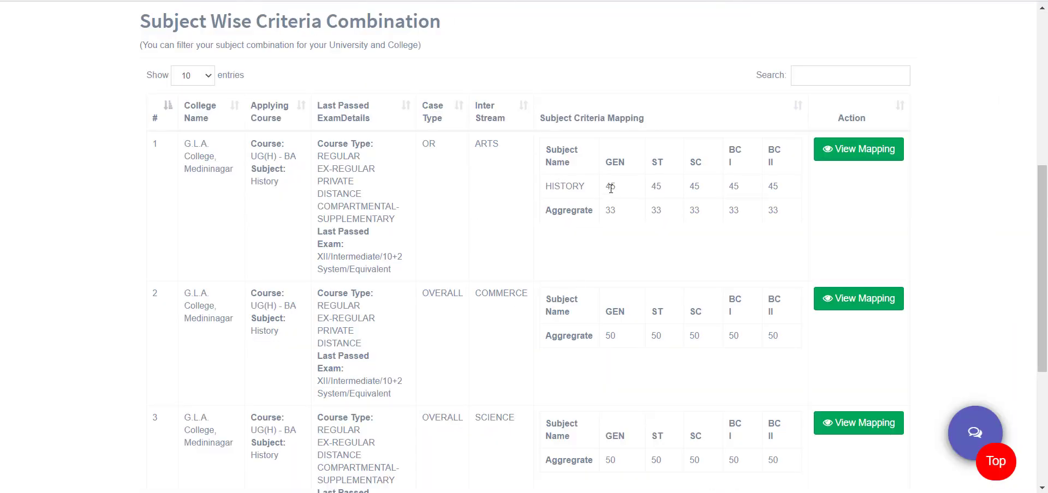
{"action": "double_click", "coordinate": [610, 188]}
{"action": "key", "text": "ctrl+w"}
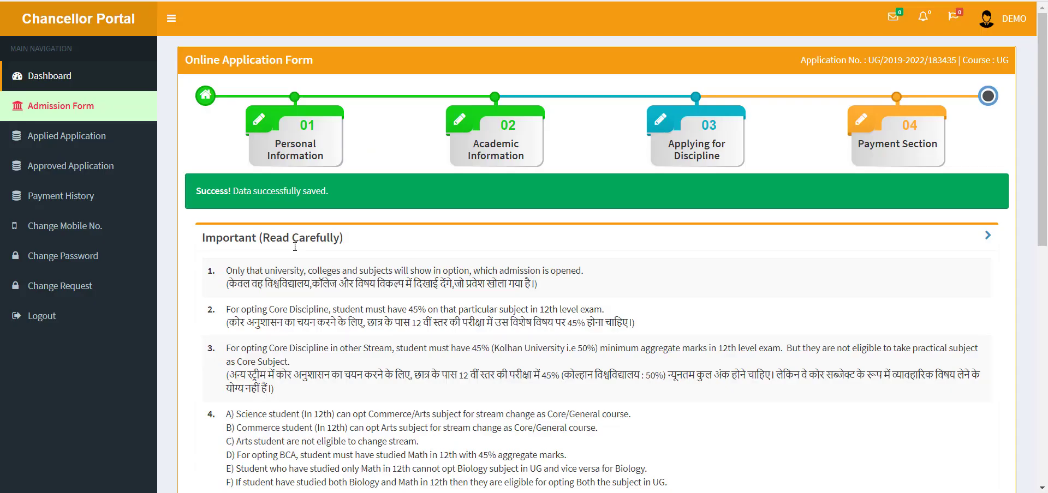
- Apply to NILAMBER PITAMBER UNIVERSITY with G.L.A. COLLEGE, MEDININAGAR as the college
{"action": "scroll", "coordinate": [270, 213], "scroll_direction": "down", "scroll_amount": 10}
{"action": "left_click", "coordinate": [273, 243]}
{"action": "left_click", "coordinate": [282, 321]}
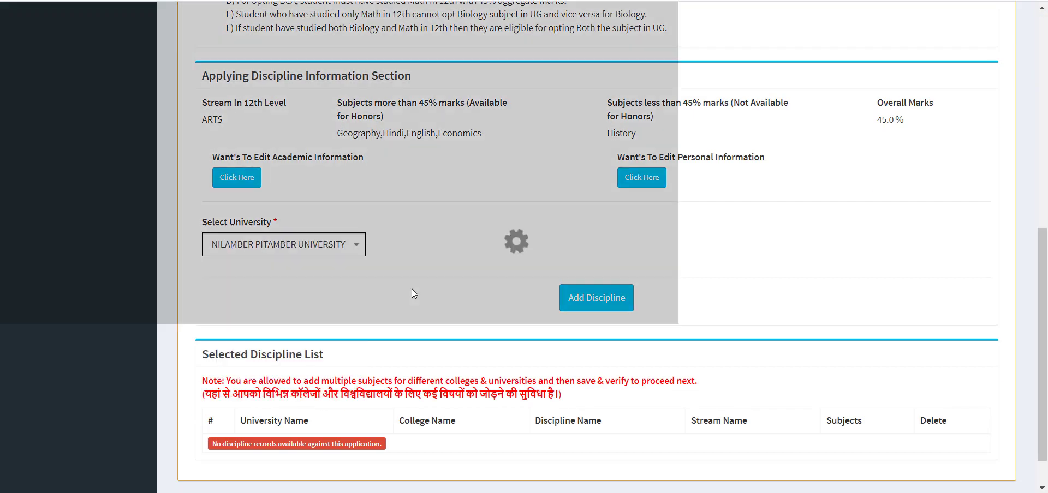
{"action": "left_click", "coordinate": [543, 244]}
{"action": "left_click", "coordinate": [460, 314]}
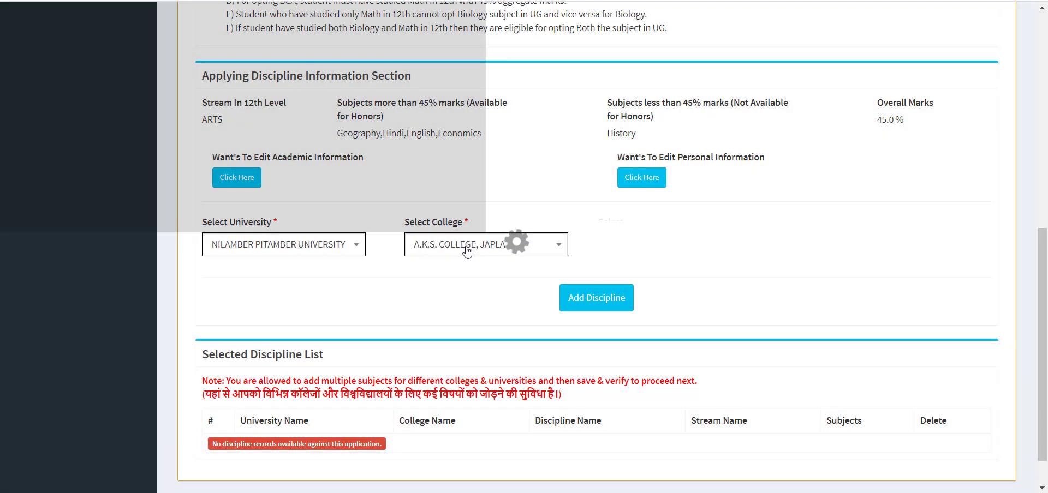
{"action": "left_click", "coordinate": [508, 244]}
{"action": "left_click", "coordinate": [475, 336]}
- Select HONOURS as the discipline and BACHELOR OF ARTS as the stream
{"action": "left_click", "coordinate": [637, 246]}
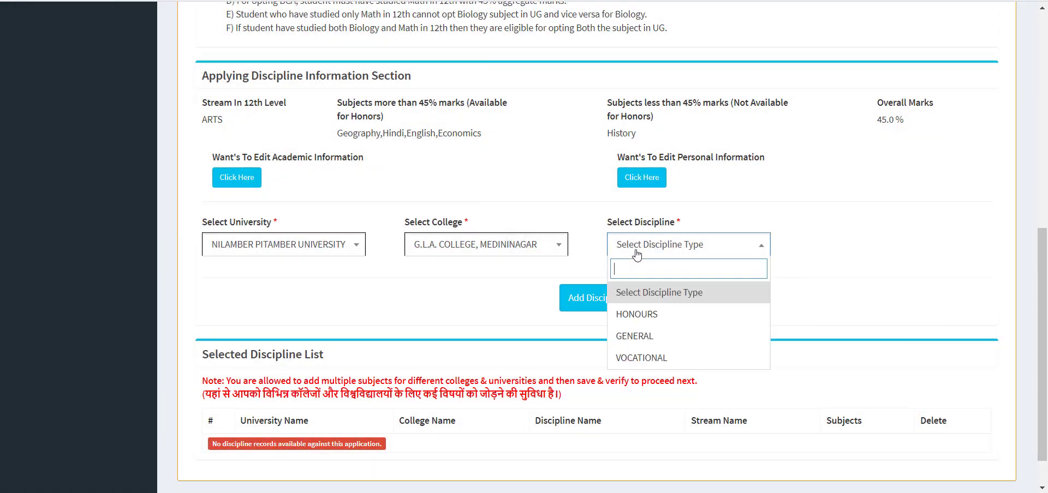
{"action": "left_click", "coordinate": [636, 315]}
{"action": "left_click", "coordinate": [810, 248]}
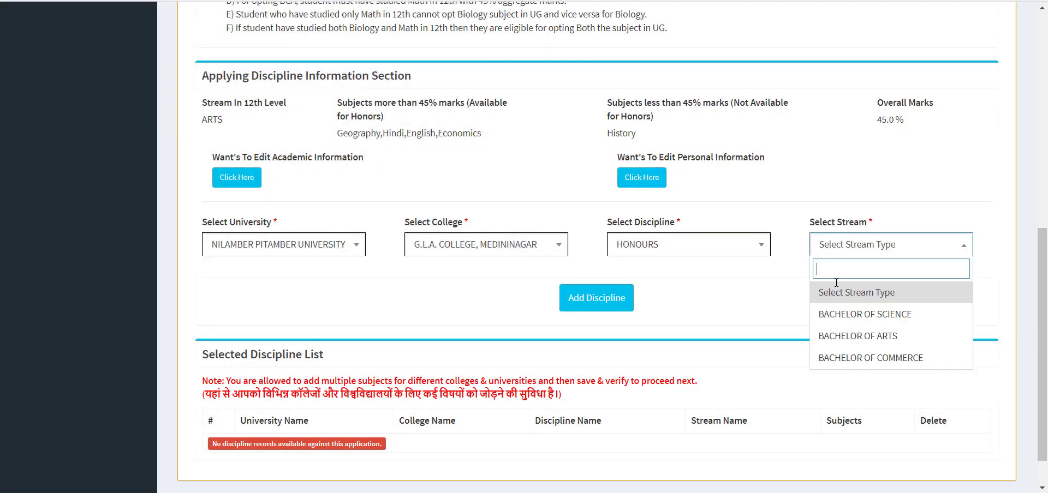
{"action": "left_click", "coordinate": [852, 343]}
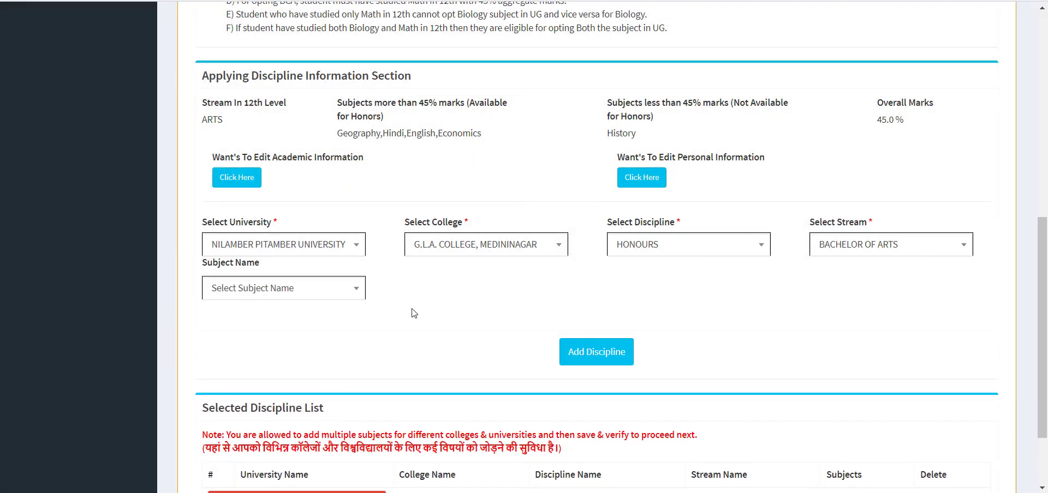
- Choose History as the subject and check its eligibility against the subjects with less than 45% marks
{"action": "left_click", "coordinate": [309, 288]}
{"action": "left_click", "coordinate": [300, 356]}
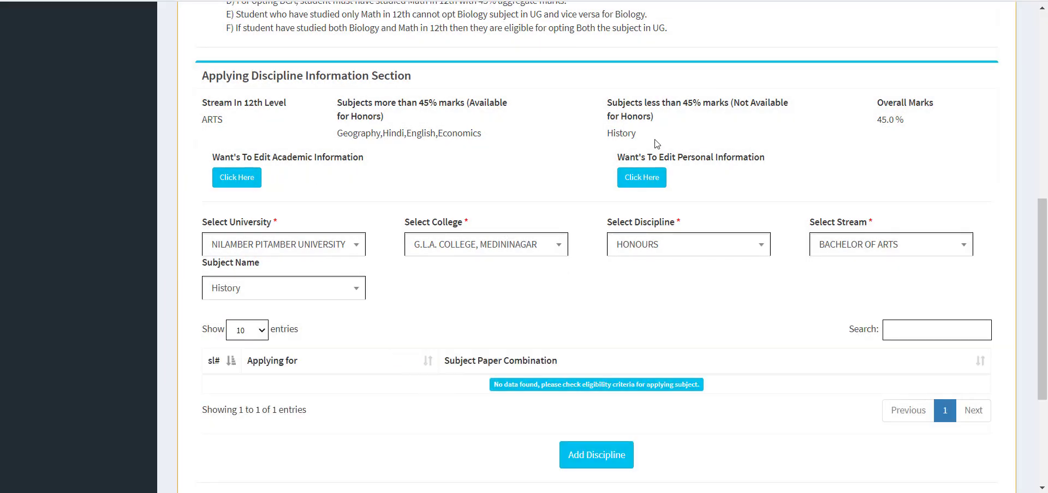
{"action": "left_click_drag", "start_coordinate": [657, 144], "coordinate": [600, 144]}
- Reopen the academic information and set the stream to COMMERCE and the course type to Compartmental/Supplementary
{"action": "left_click", "coordinate": [252, 181]}
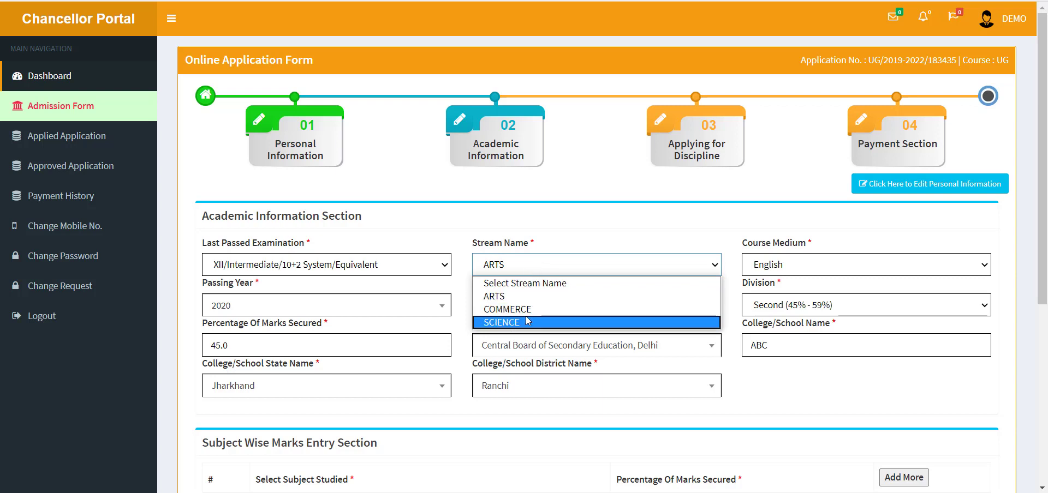
{"action": "left_click", "coordinate": [508, 309]}
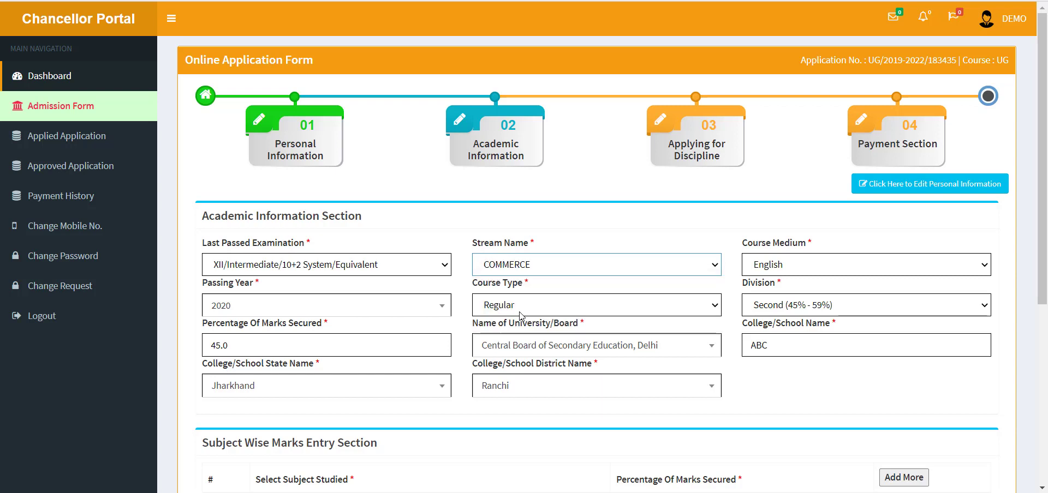
{"action": "left_click", "coordinate": [488, 306]}
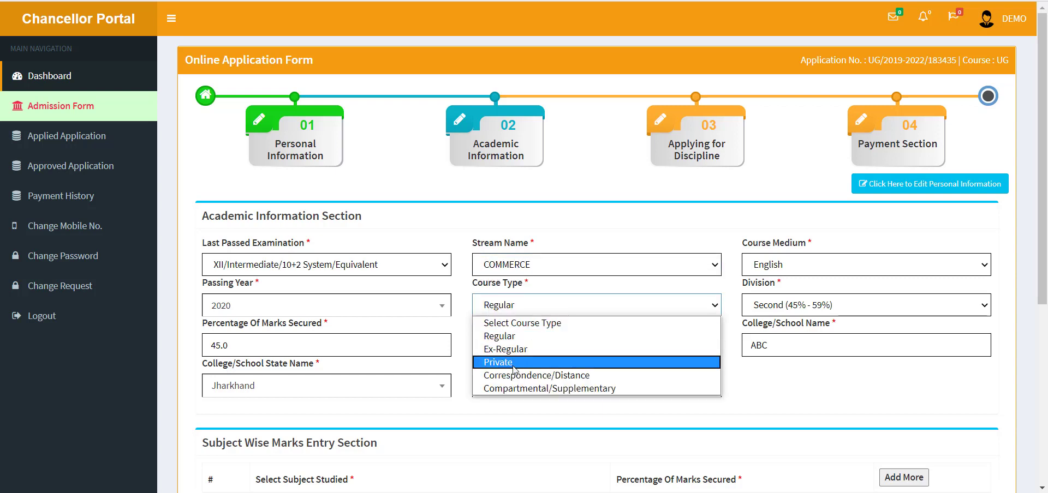
{"action": "left_click", "coordinate": [516, 389]}
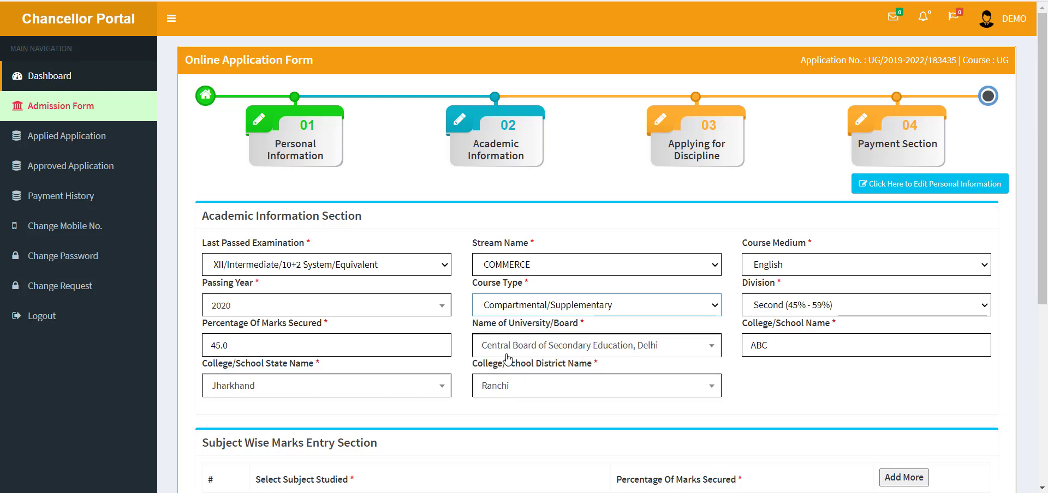
- Replace History with Accountancy as the first subject studied
{"action": "scroll", "coordinate": [463, 325], "scroll_direction": "down", "scroll_amount": 3}
{"action": "left_click", "coordinate": [346, 333]}
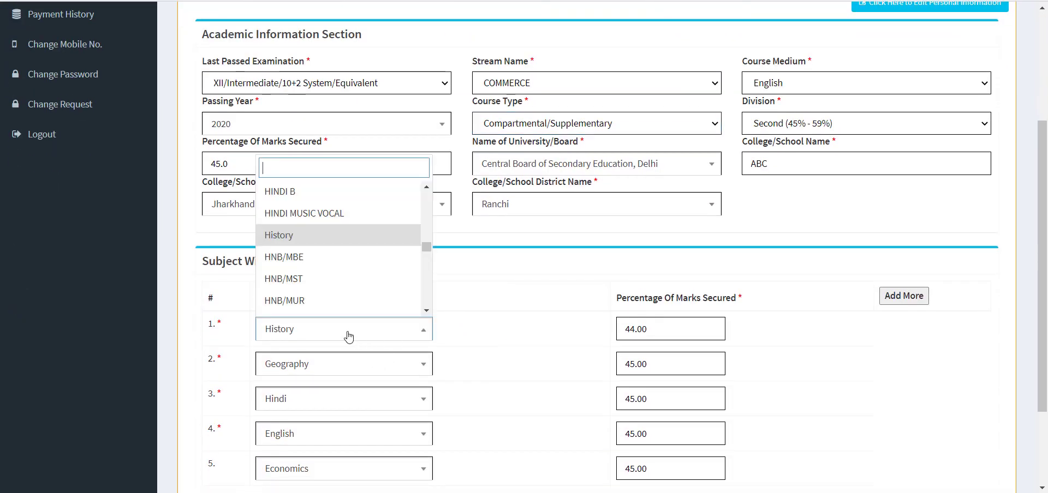
{"action": "type", "text": "a"}
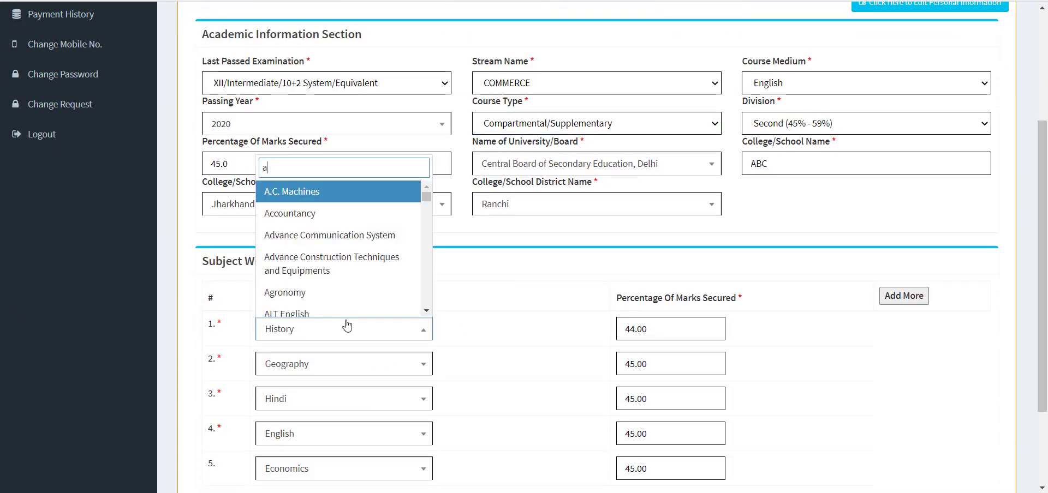
{"action": "type", "text": "cco"}
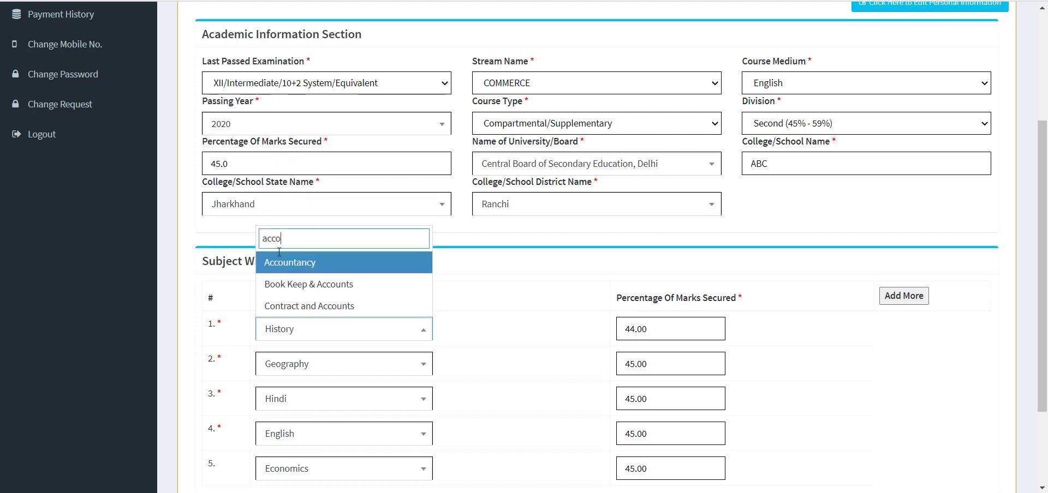
{"action": "left_click", "coordinate": [289, 266]}
- Check the course types mapped for the COMMERCE stream in the History criteria and save the academic information
{"action": "scroll", "coordinate": [288, 266], "scroll_direction": "up", "scroll_amount": 1}
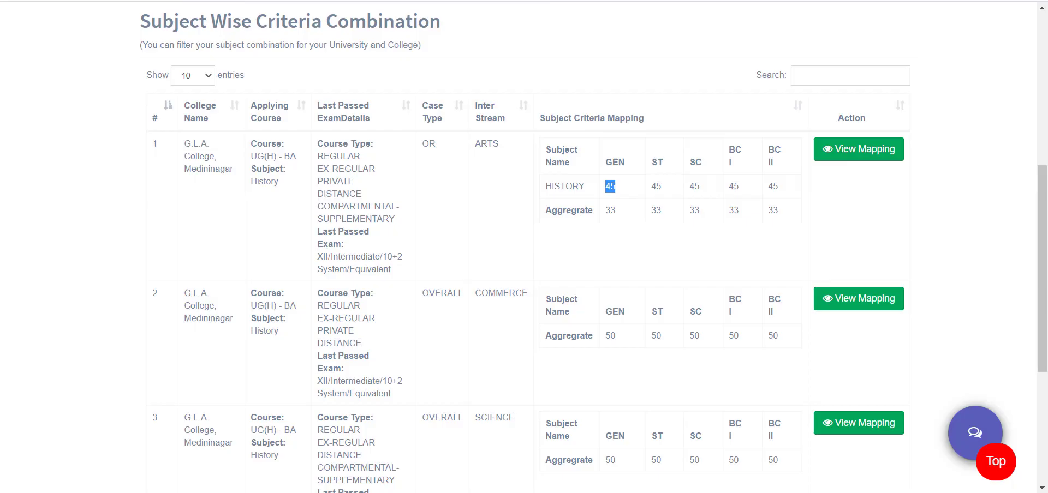
{"action": "scroll", "coordinate": [325, 135], "scroll_direction": "down", "scroll_amount": 5}
{"action": "left_click_drag", "start_coordinate": [319, 124], "coordinate": [355, 161]}
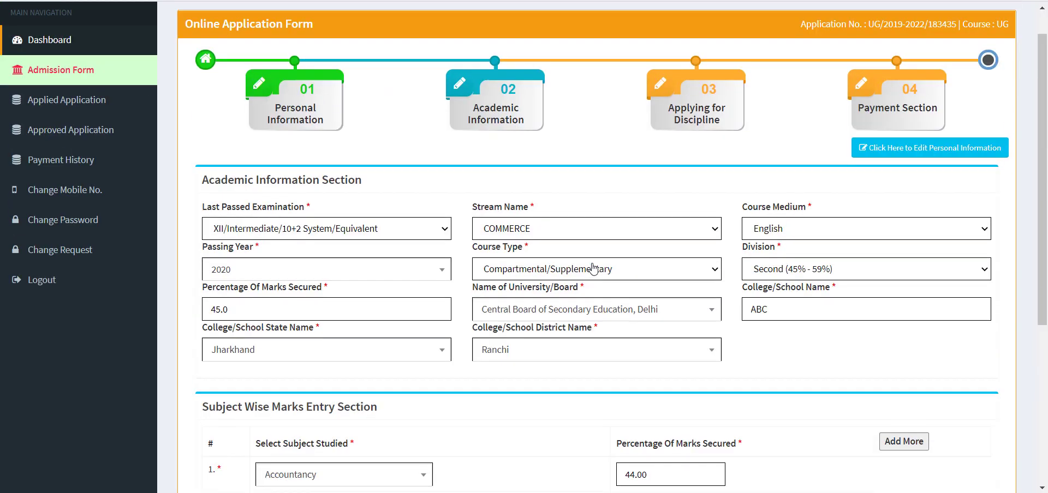
{"action": "scroll", "coordinate": [604, 267], "scroll_direction": "down", "scroll_amount": 5}
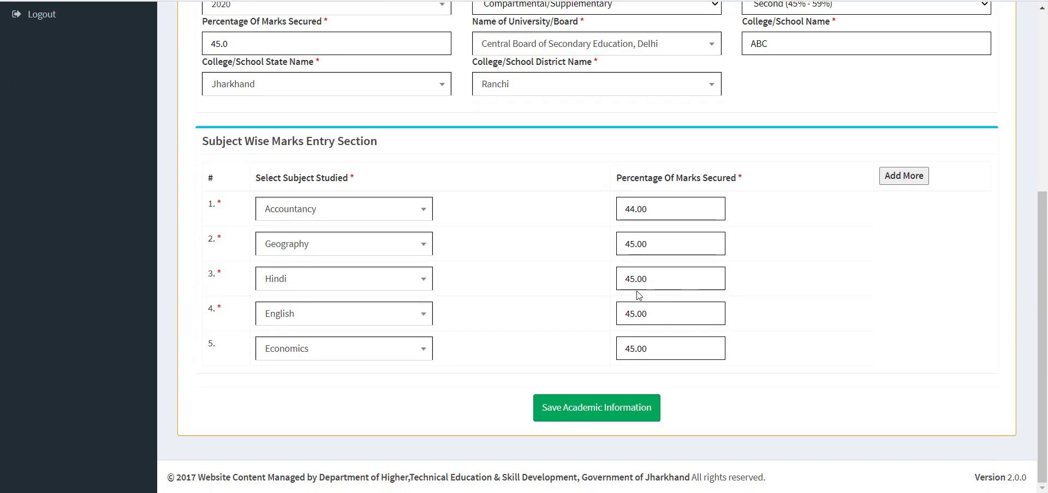
{"action": "left_click", "coordinate": [596, 414]}
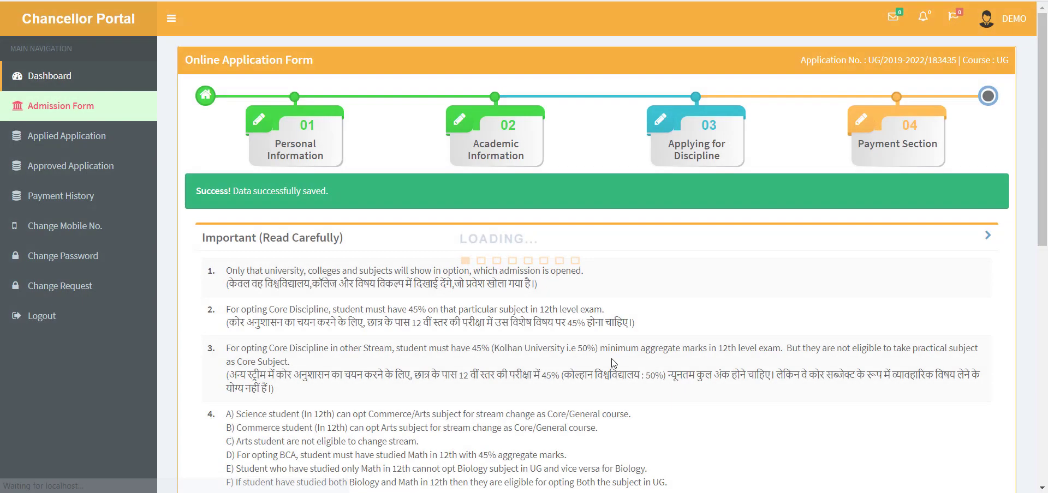
- Apply to NILAMBER PITAMBER UNIVERSITY with G.L.A. COLLEGE, MEDININAGAR as the college
{"action": "scroll", "coordinate": [613, 365], "scroll_direction": "down", "scroll_amount": 8}
{"action": "left_click", "coordinate": [274, 239]}
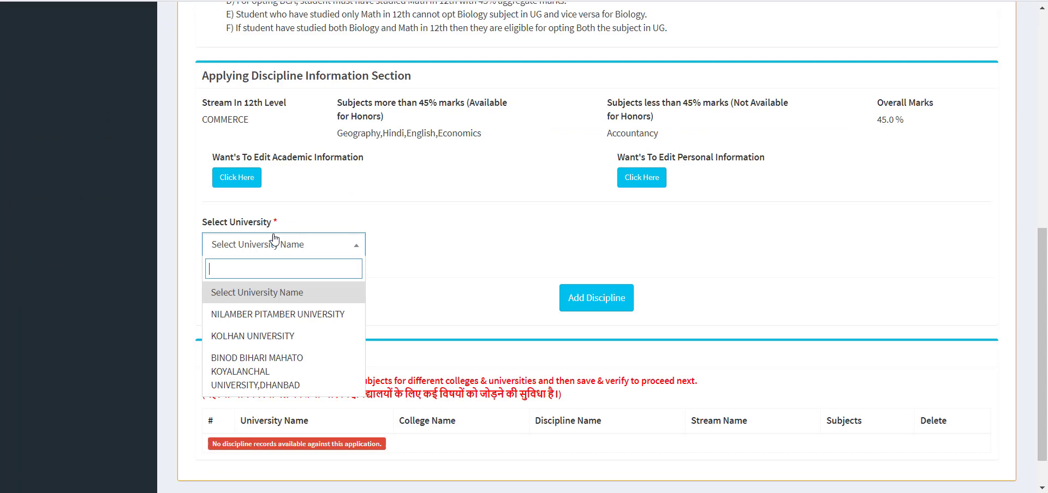
{"action": "left_click", "coordinate": [256, 314]}
{"action": "left_click", "coordinate": [481, 246]}
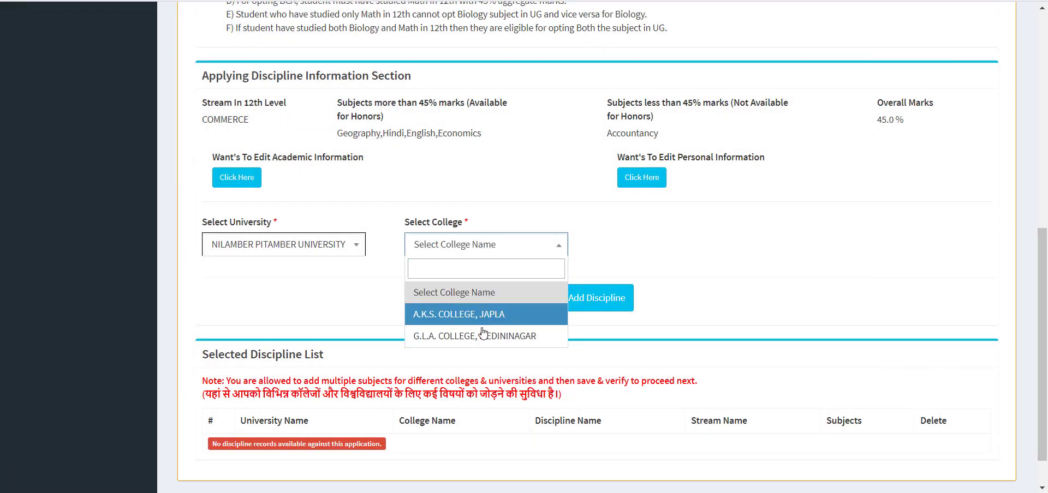
{"action": "left_click", "coordinate": [482, 335]}
- Select HONOURS as the discipline and try BACHELOR OF COMMERCE as the stream
{"action": "left_click", "coordinate": [670, 244]}
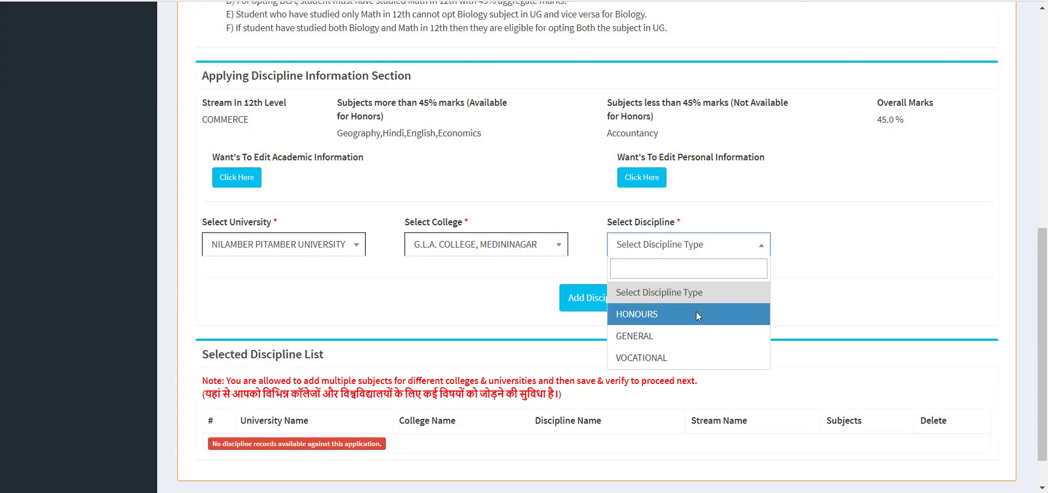
{"action": "left_click", "coordinate": [696, 313]}
{"action": "left_click", "coordinate": [885, 244]}
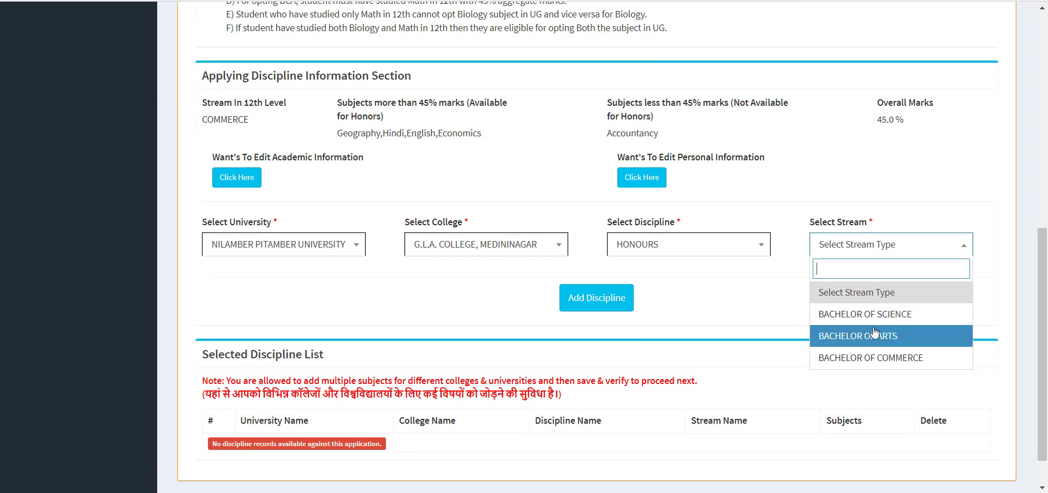
{"action": "left_click", "coordinate": [875, 358]}
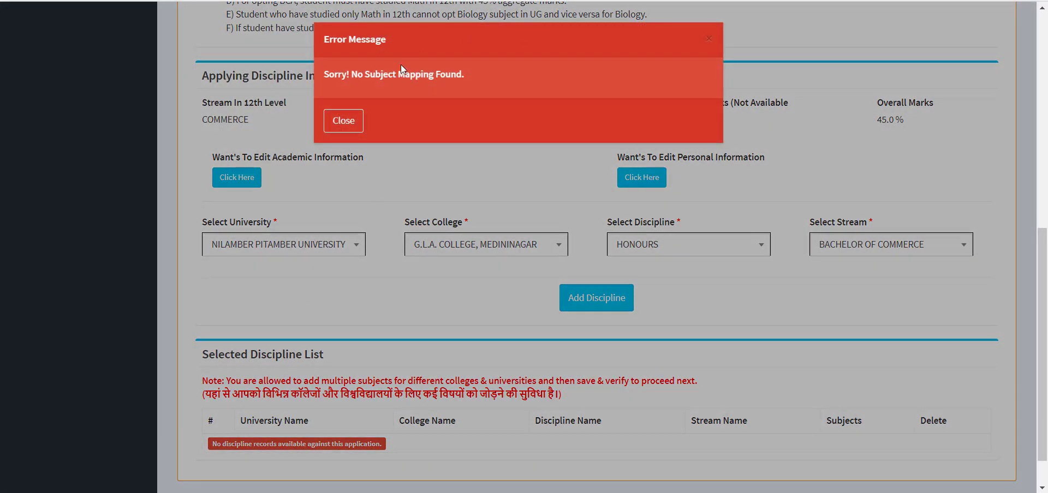
{"action": "left_click", "coordinate": [343, 120]}
- Change the applied stream to BACHELOR OF ARTS and choose History as the subject to check its eligibility
{"action": "left_click", "coordinate": [885, 246]}
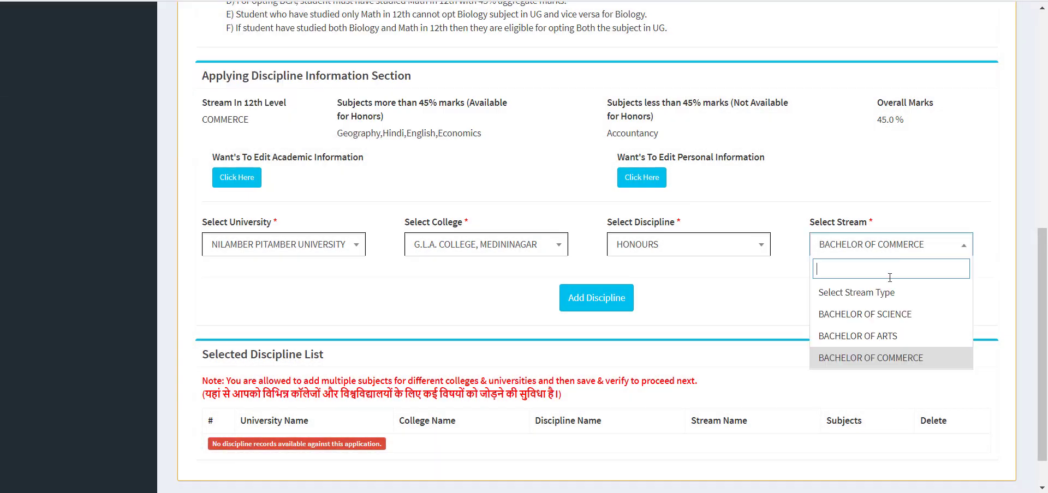
{"action": "left_click", "coordinate": [863, 336]}
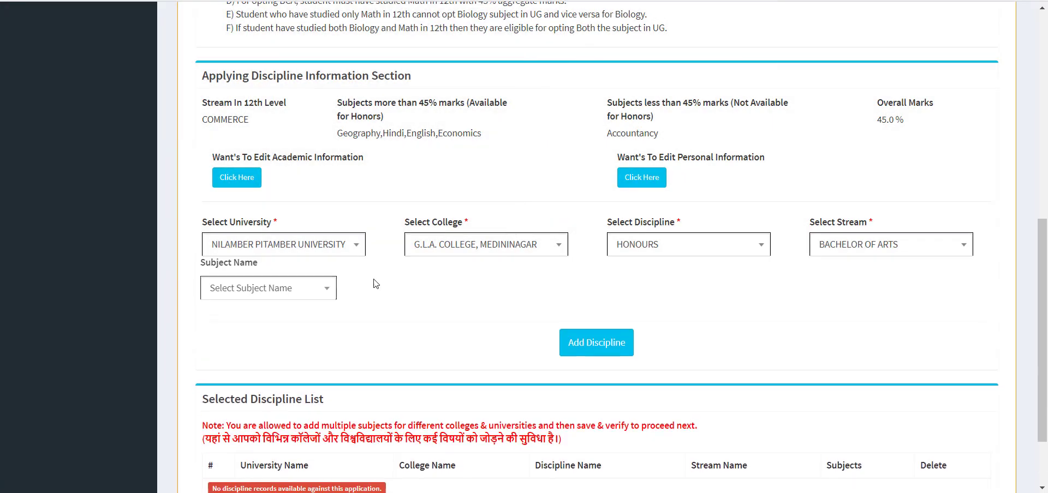
{"action": "left_click", "coordinate": [274, 294]}
{"action": "left_click", "coordinate": [276, 358]}
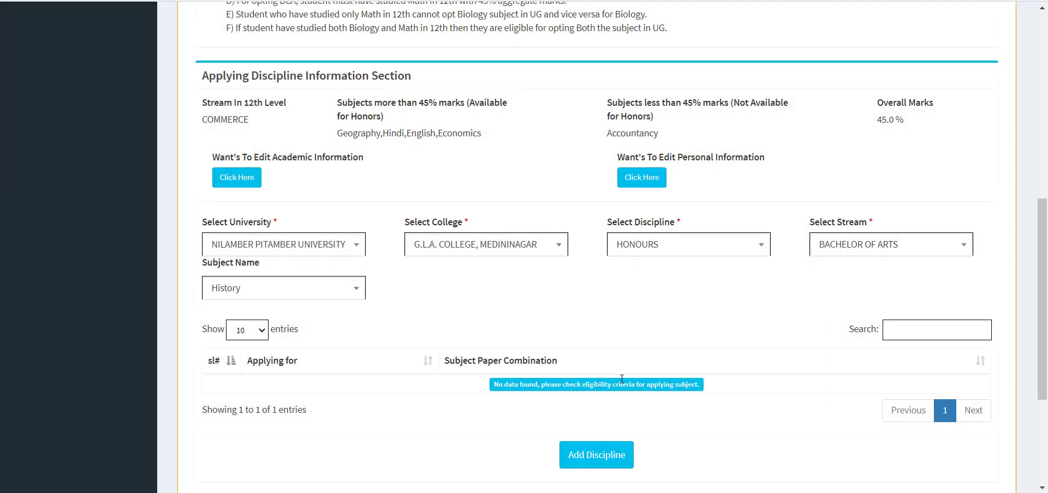
- Reopen the academic information, set the course type to Regular and save it
{"action": "left_click", "coordinate": [220, 182]}
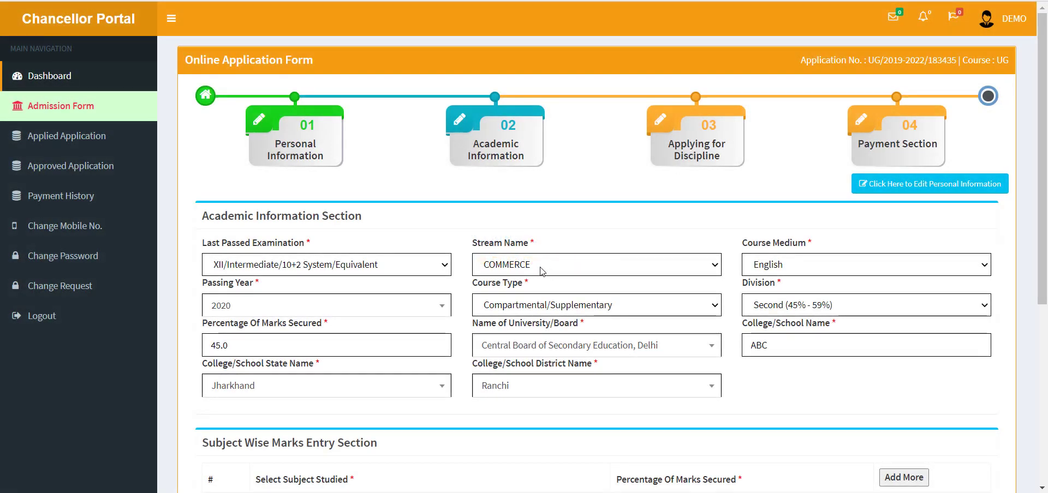
{"action": "left_click", "coordinate": [542, 272]}
{"action": "left_click", "coordinate": [534, 234]}
{"action": "left_click", "coordinate": [544, 305]}
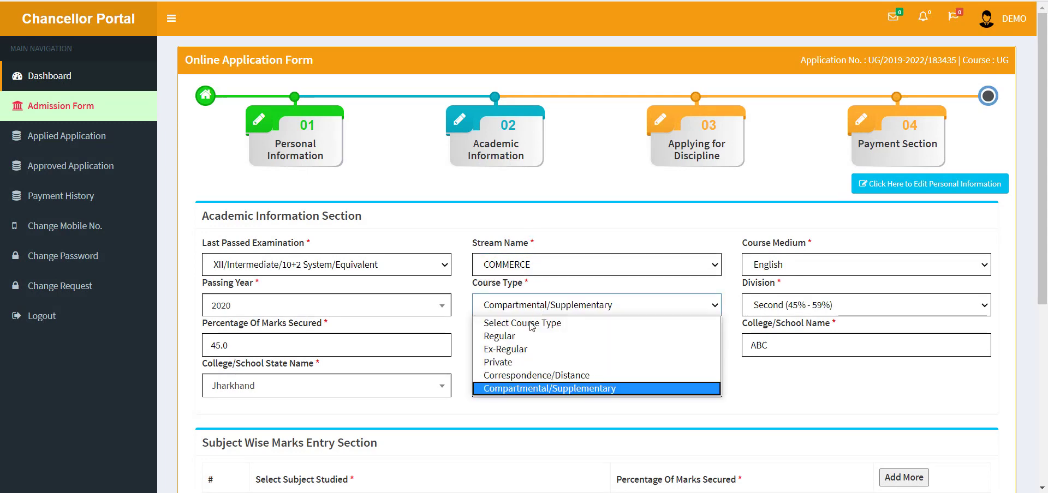
{"action": "left_click", "coordinate": [499, 336]}
{"action": "scroll", "coordinate": [514, 384], "scroll_direction": "down", "scroll_amount": 5}
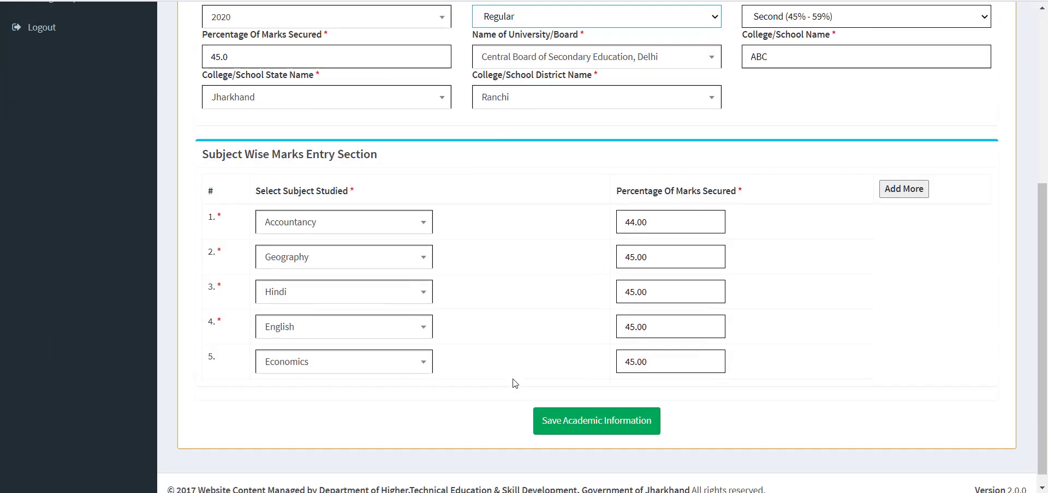
{"action": "scroll", "coordinate": [515, 384], "scroll_direction": "down", "scroll_amount": 1}
{"action": "left_click", "coordinate": [600, 408]}
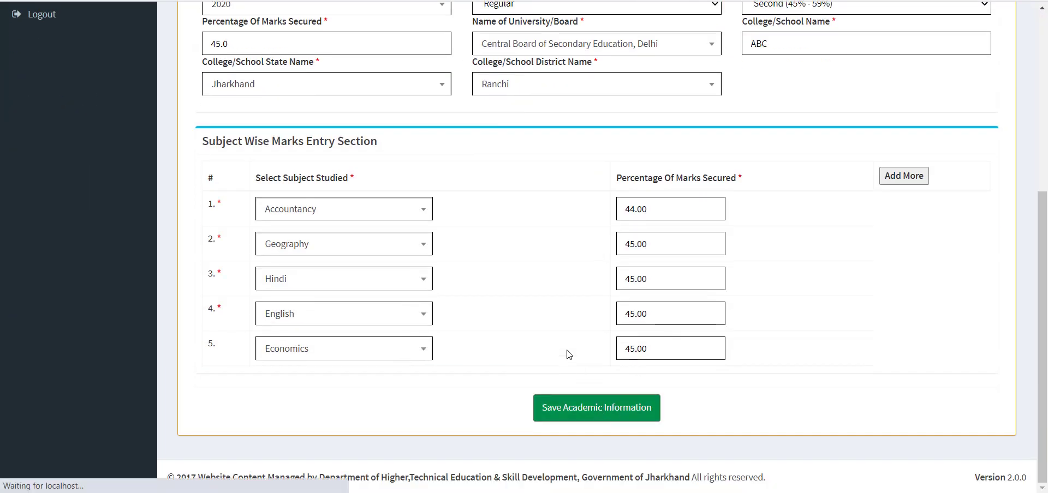
- Choose NILAMBER PITAMBER UNIVERSITY and G.L.A. COLLEGE, MEDININAGAR for the application
{"action": "scroll", "coordinate": [442, 305], "scroll_direction": "down", "scroll_amount": 4}
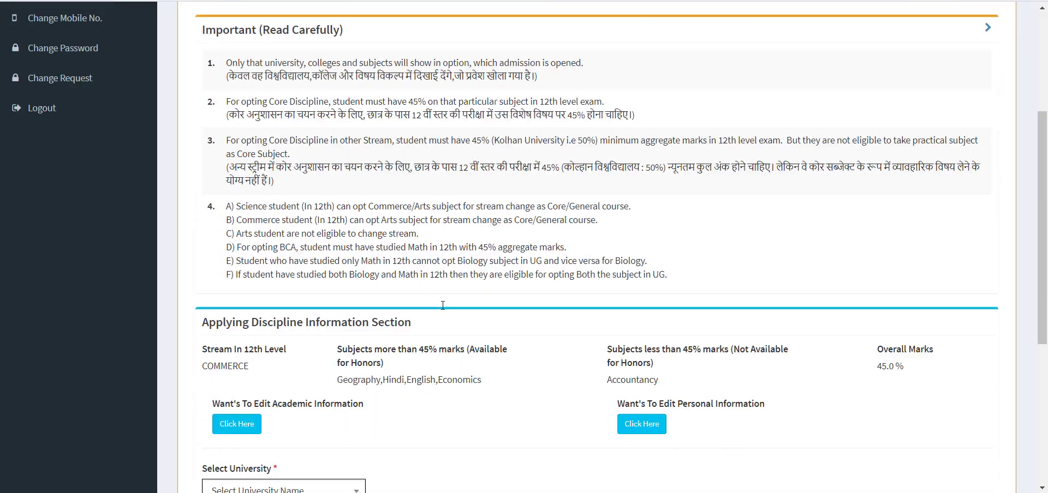
{"action": "scroll", "coordinate": [442, 305], "scroll_direction": "down", "scroll_amount": 3}
{"action": "left_click", "coordinate": [271, 335]}
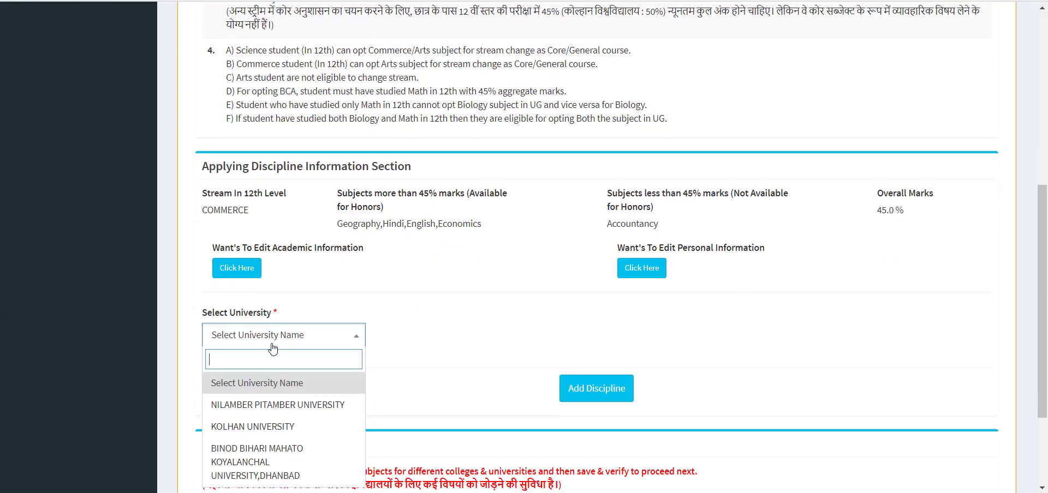
{"action": "left_click", "coordinate": [277, 406]}
{"action": "left_click", "coordinate": [474, 334]}
{"action": "left_click", "coordinate": [509, 422]}
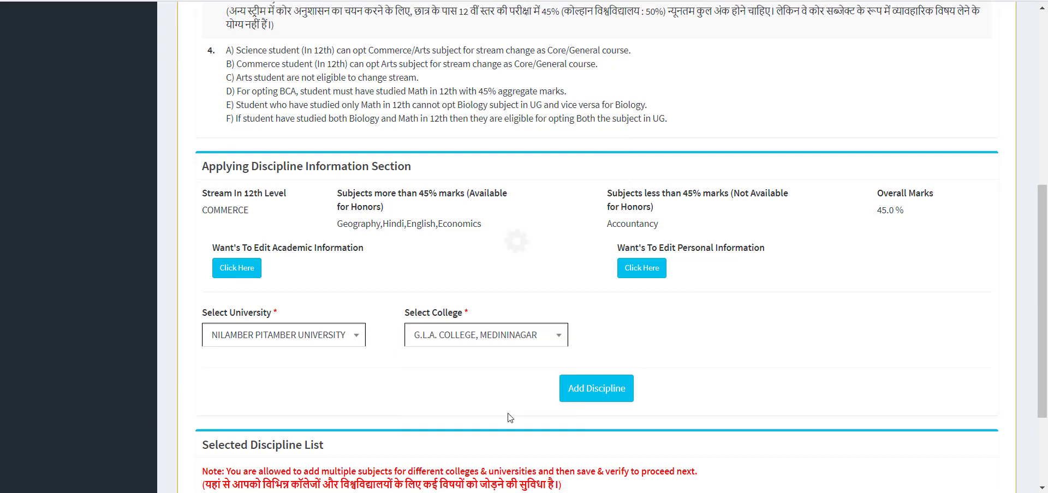
- Select HONOURS as the discipline, BACHELOR OF ARTS as the stream and History as the subject
{"action": "left_click", "coordinate": [683, 335]}
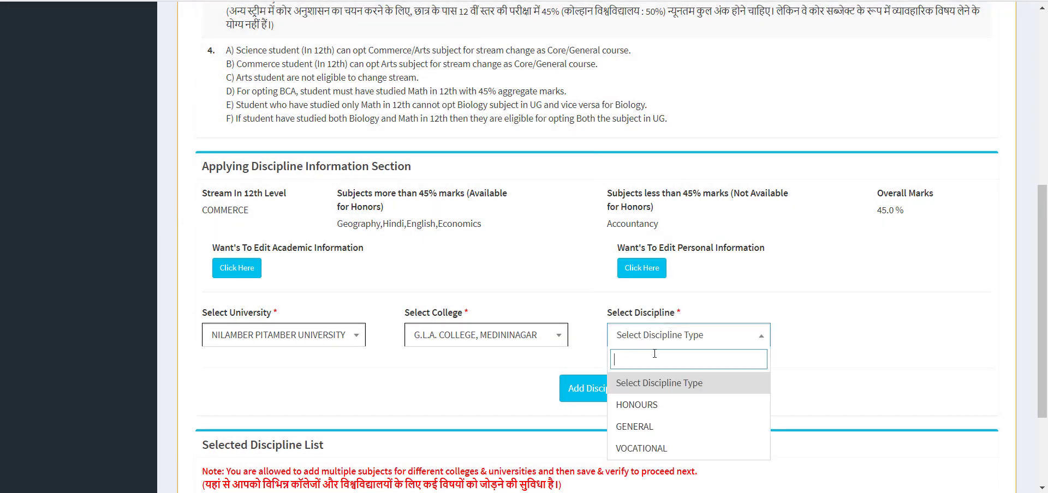
{"action": "left_click", "coordinate": [656, 404]}
{"action": "left_click", "coordinate": [840, 338]}
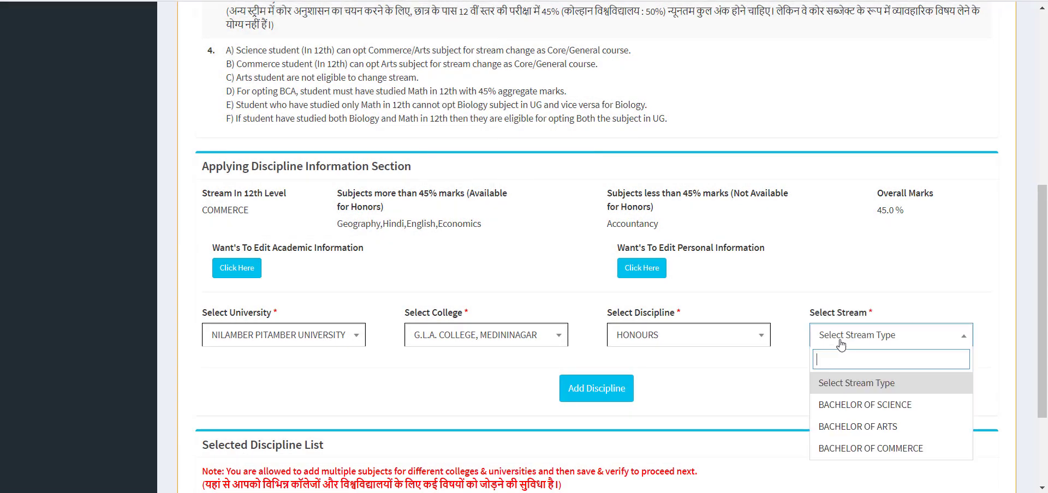
{"action": "left_click", "coordinate": [858, 427]}
{"action": "left_click", "coordinate": [276, 385]}
{"action": "left_click", "coordinate": [272, 447]}
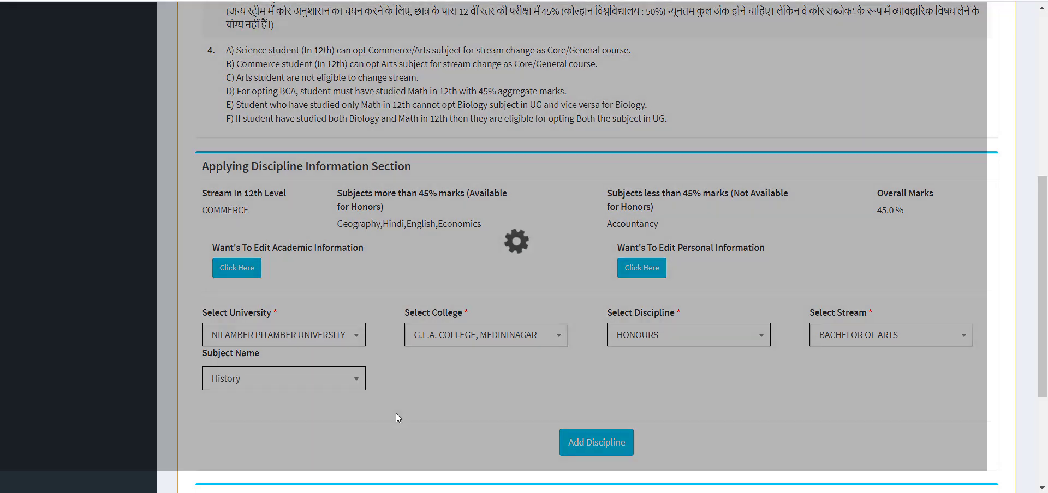
- Compare the applicant's overall marks with the course types and aggregate required for COMMERCE in the History criteria
{"action": "scroll", "coordinate": [525, 323], "scroll_direction": "down", "scroll_amount": 3}
{"action": "scroll", "coordinate": [518, 317], "scroll_direction": "up", "scroll_amount": 3}
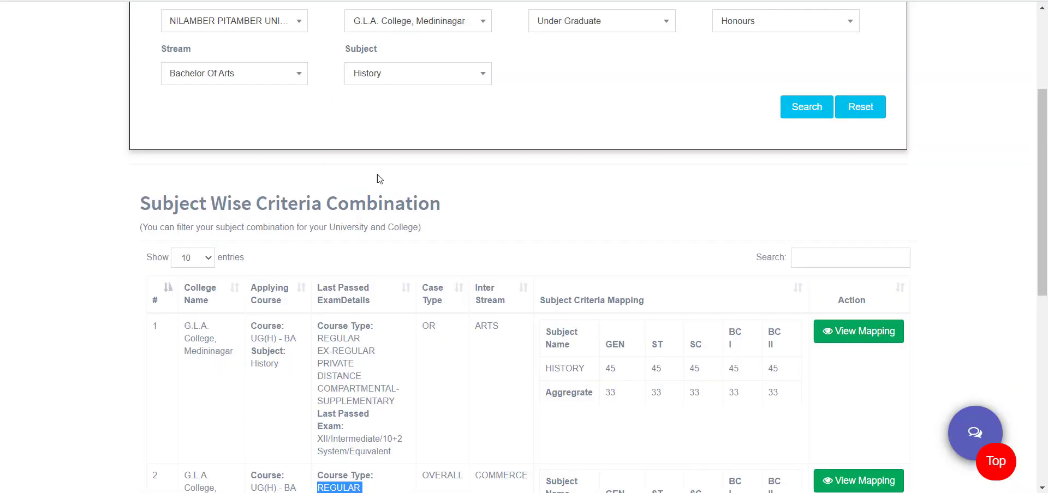
{"action": "scroll", "coordinate": [546, 316], "scroll_direction": "down", "scroll_amount": 3}
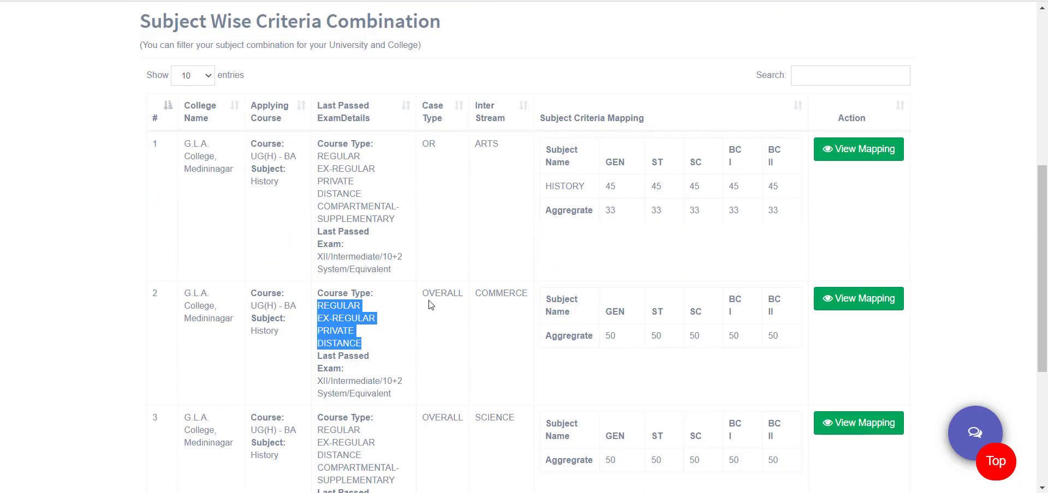
{"action": "left_click_drag", "start_coordinate": [430, 304], "coordinate": [519, 293]}
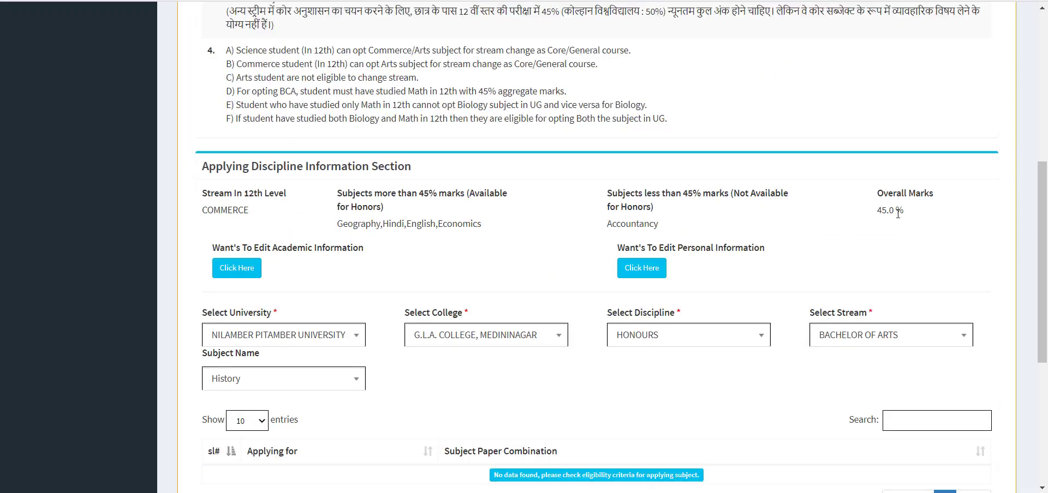
{"action": "double_click", "coordinate": [891, 211]}
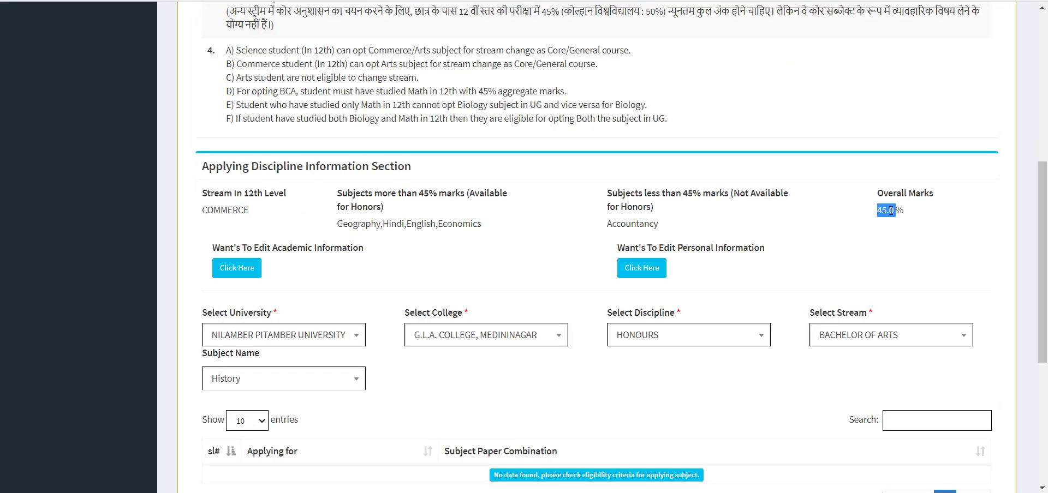
- Reopen the academic information, set the overall percentage of marks secured to 50 and save it
{"action": "left_click", "coordinate": [221, 274]}
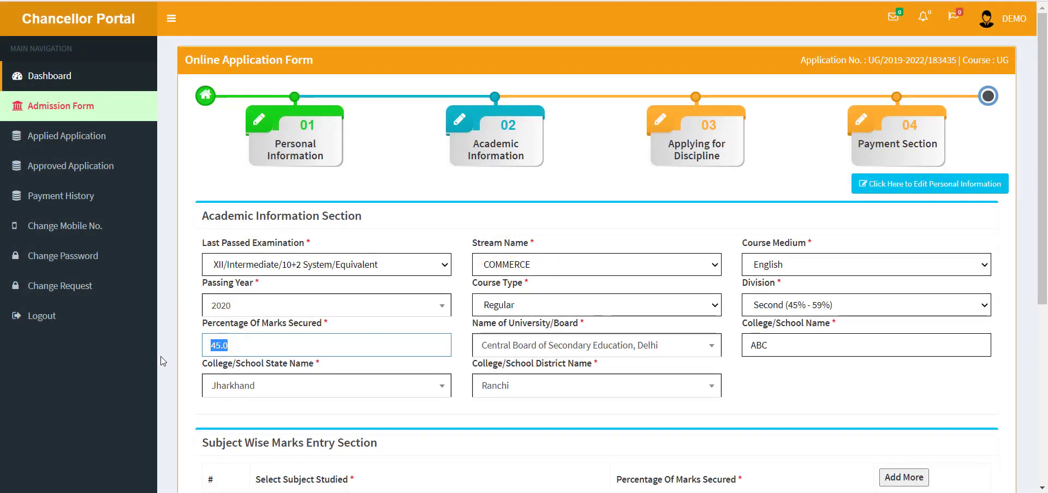
{"action": "type", "text": "50"}
{"action": "scroll", "coordinate": [374, 381], "scroll_direction": "down", "scroll_amount": 5}
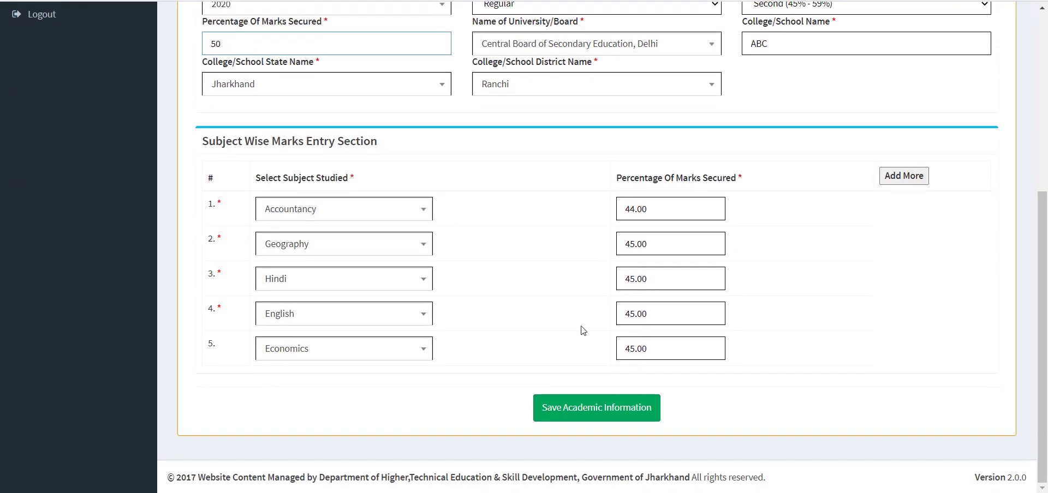
{"action": "left_click", "coordinate": [554, 405]}
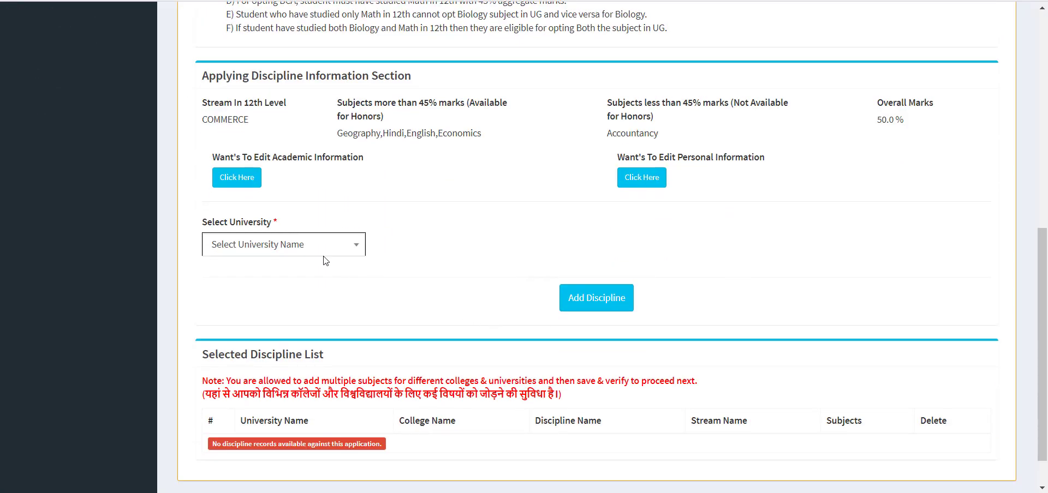
- Choose NILAMBER PITAMBER UNIVERSITY and G.L.A. COLLEGE, MEDININAGAR in the discipline application section
{"action": "left_click", "coordinate": [303, 254]}
{"action": "left_click", "coordinate": [271, 315]}
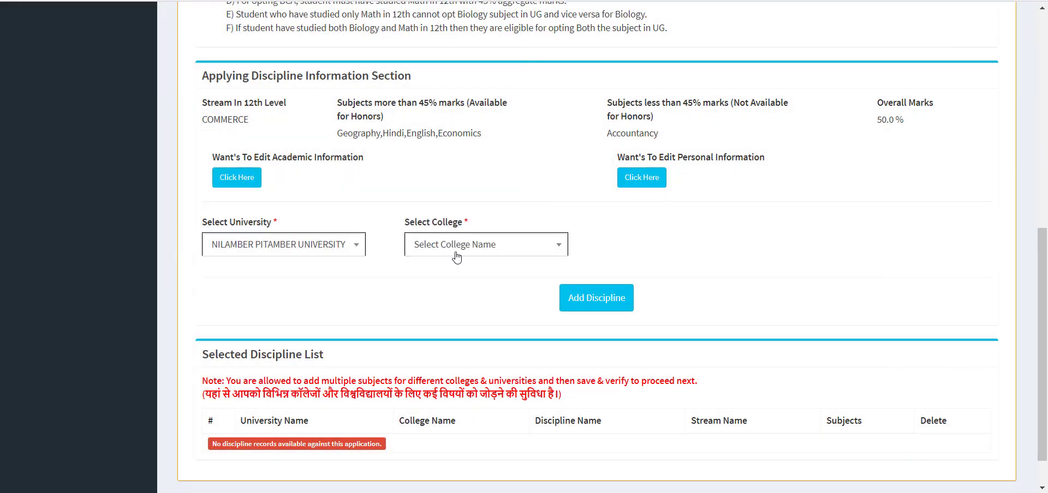
{"action": "left_click", "coordinate": [456, 255]}
{"action": "left_click", "coordinate": [475, 336]}
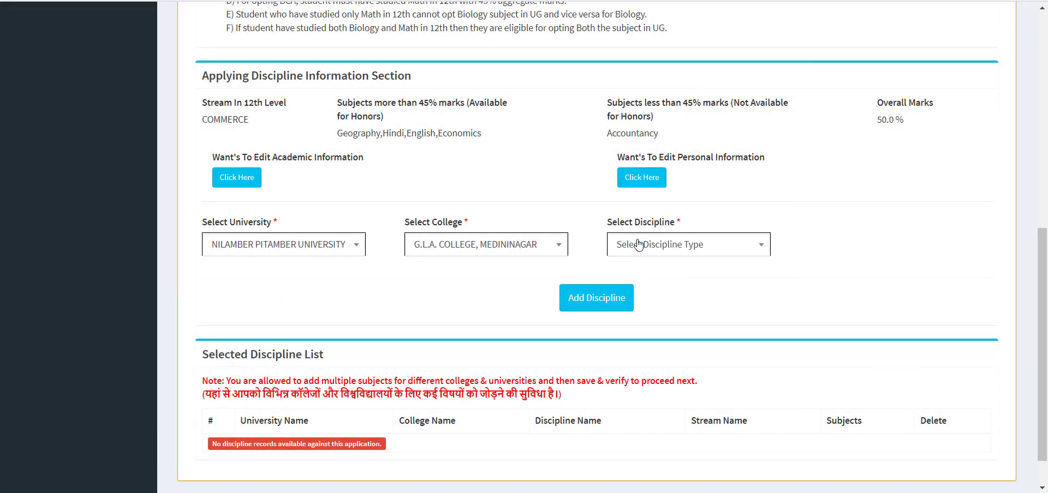
- Select HONOURS as the discipline, BACHELOR OF ARTS as the stream and History as the subject
{"action": "left_click", "coordinate": [708, 253]}
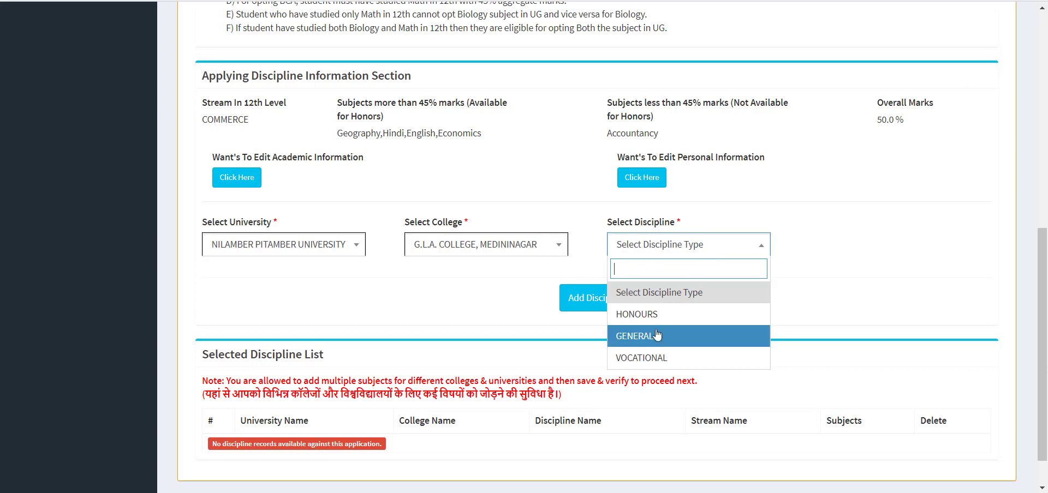
{"action": "left_click", "coordinate": [657, 312]}
{"action": "left_click", "coordinate": [845, 246]}
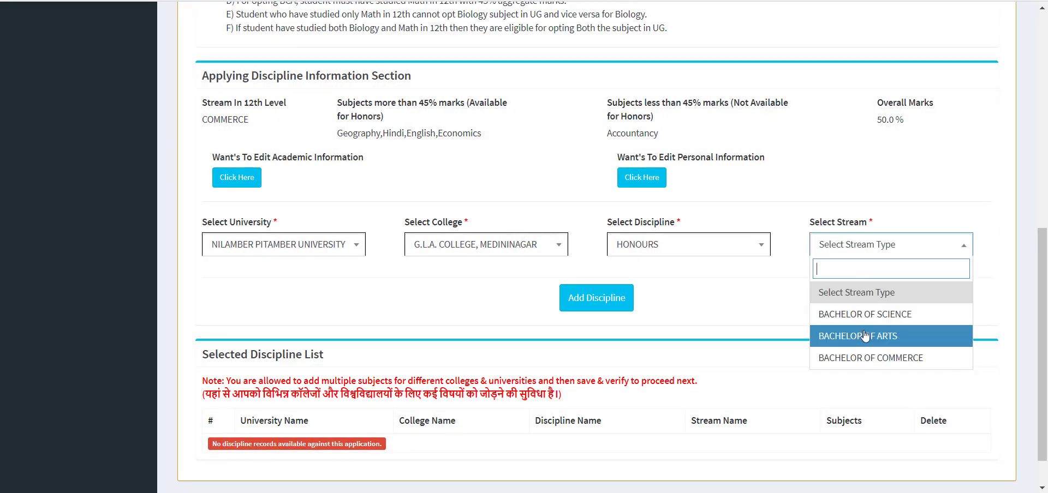
{"action": "left_click", "coordinate": [865, 337]}
{"action": "left_click", "coordinate": [295, 289]}
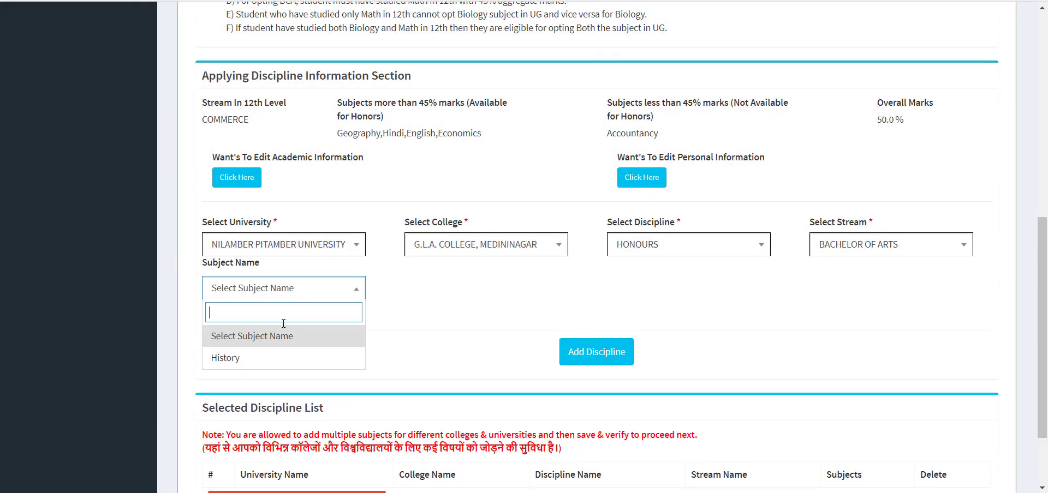
{"action": "left_click", "coordinate": [279, 353]}
- Add the History paper combination with English as ability enhancement to the disciplines and check the selected discipline list
{"action": "scroll", "coordinate": [437, 345], "scroll_direction": "down", "scroll_amount": 3}
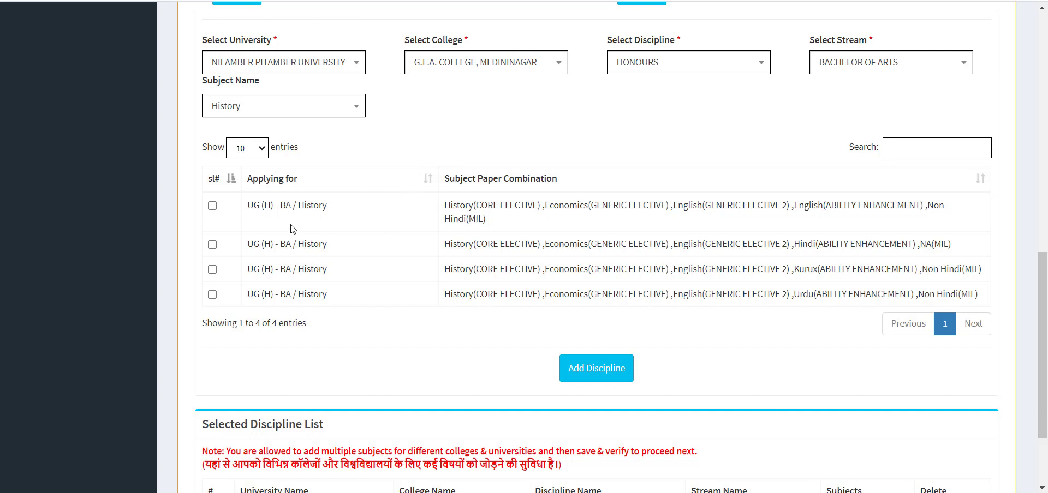
{"action": "left_click", "coordinate": [212, 206]}
{"action": "left_click", "coordinate": [585, 371]}
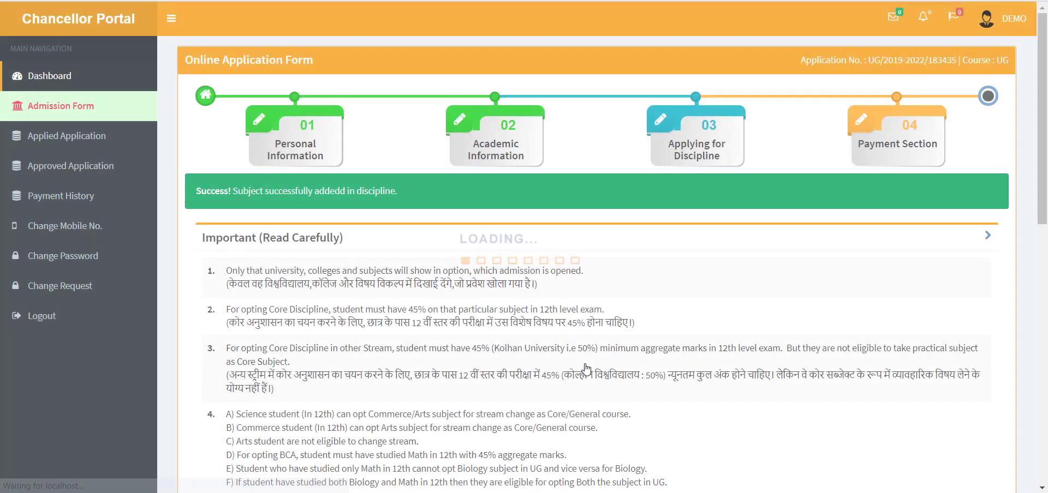
{"action": "scroll", "coordinate": [584, 363], "scroll_direction": "down", "scroll_amount": 3}
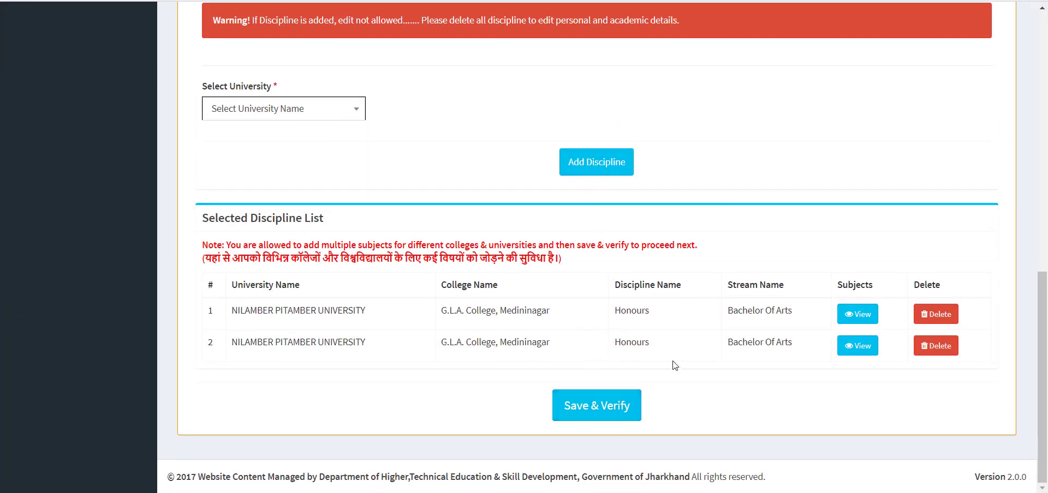
{"action": "scroll", "coordinate": [444, 162], "scroll_direction": "up", "scroll_amount": 2}
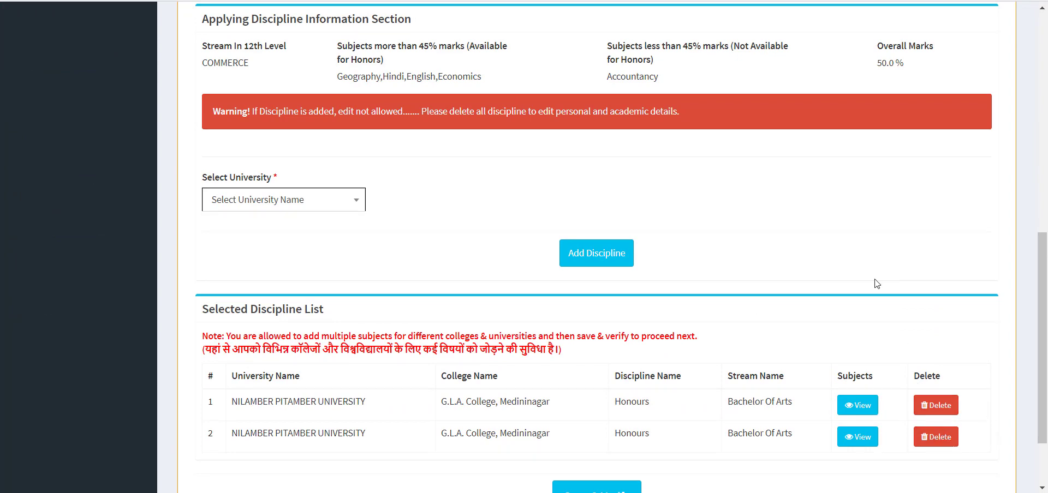
{"action": "scroll", "coordinate": [884, 333], "scroll_direction": "down", "scroll_amount": 2}
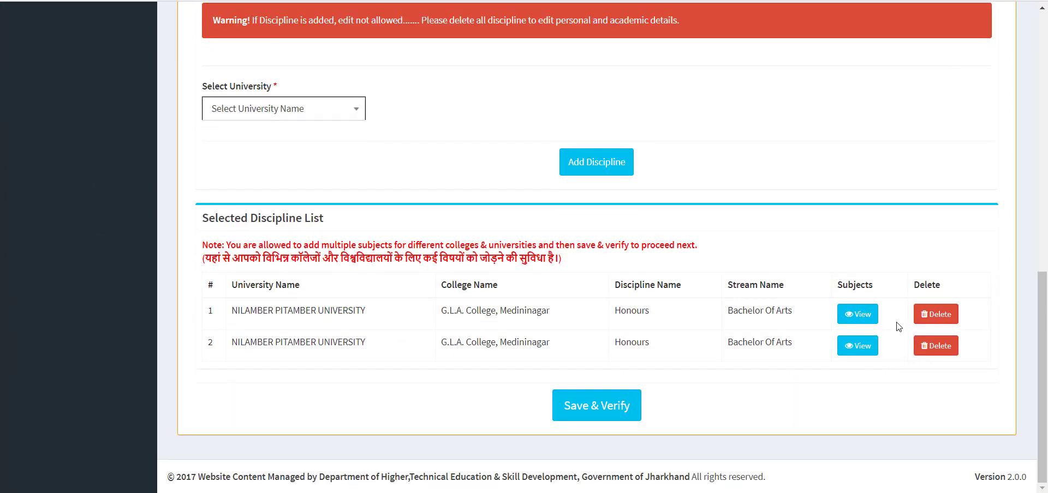
- Save and verify the selected disciplines, confirm, and review their application fees and payment status in the payment section
{"action": "left_click", "coordinate": [578, 401]}
{"action": "left_click", "coordinate": [520, 153]}
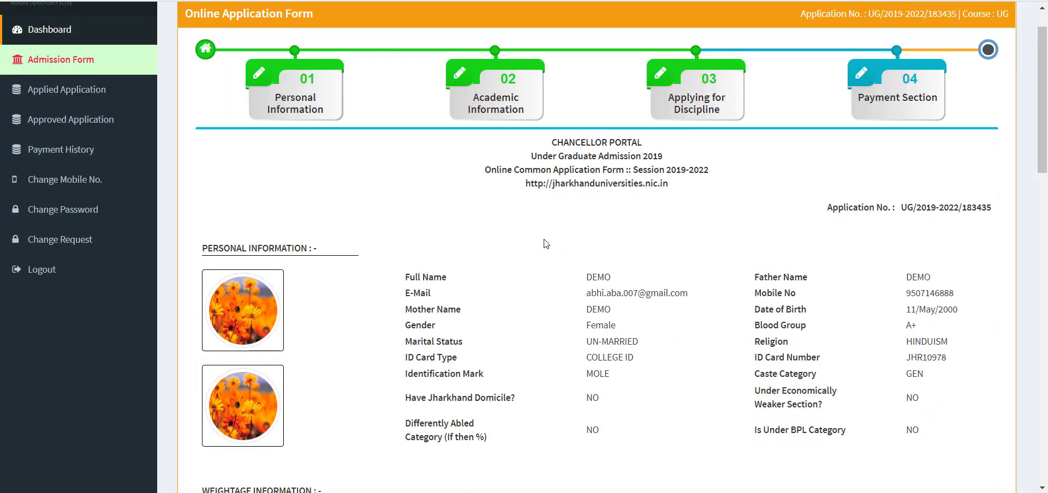
{"action": "scroll", "coordinate": [576, 247], "scroll_direction": "down", "scroll_amount": 10}
{"action": "scroll", "coordinate": [576, 247], "scroll_direction": "down", "scroll_amount": 7}
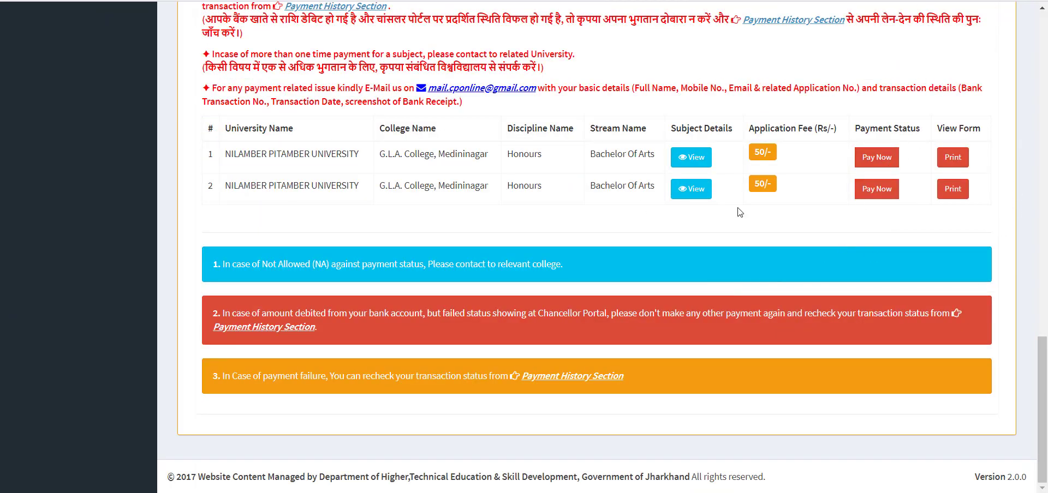
- Log out of the applicant's account
{"action": "scroll", "coordinate": [639, 237], "scroll_direction": "up", "scroll_amount": 17}
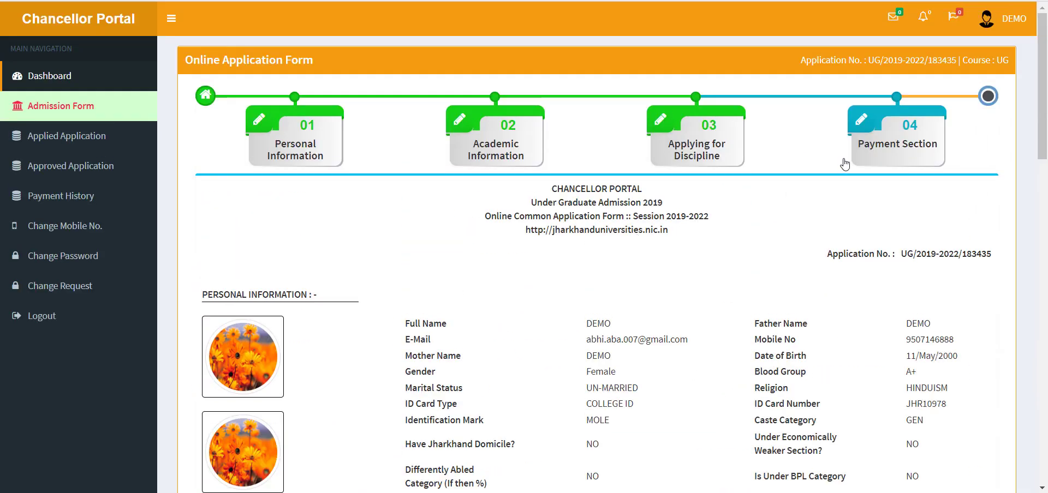
{"action": "left_click", "coordinate": [994, 21]}
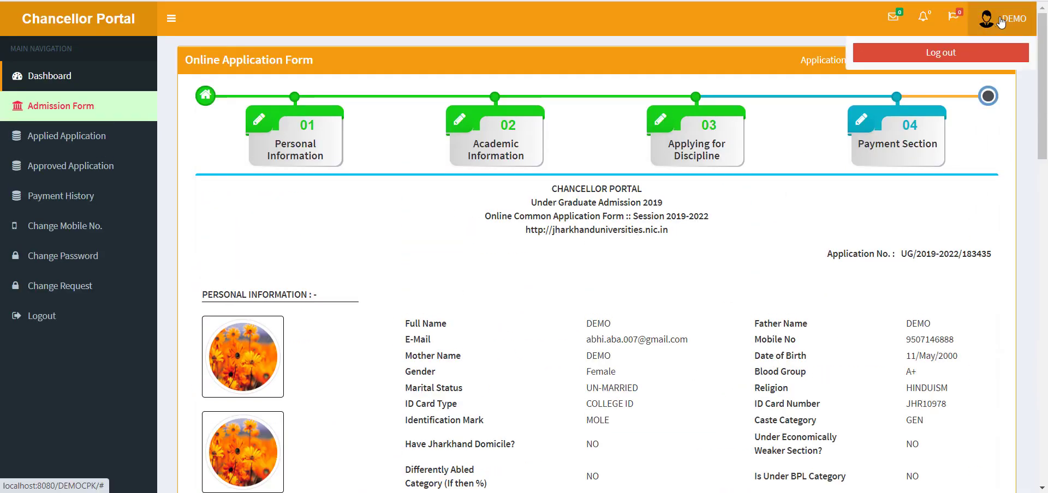
{"action": "left_click", "coordinate": [942, 53]}
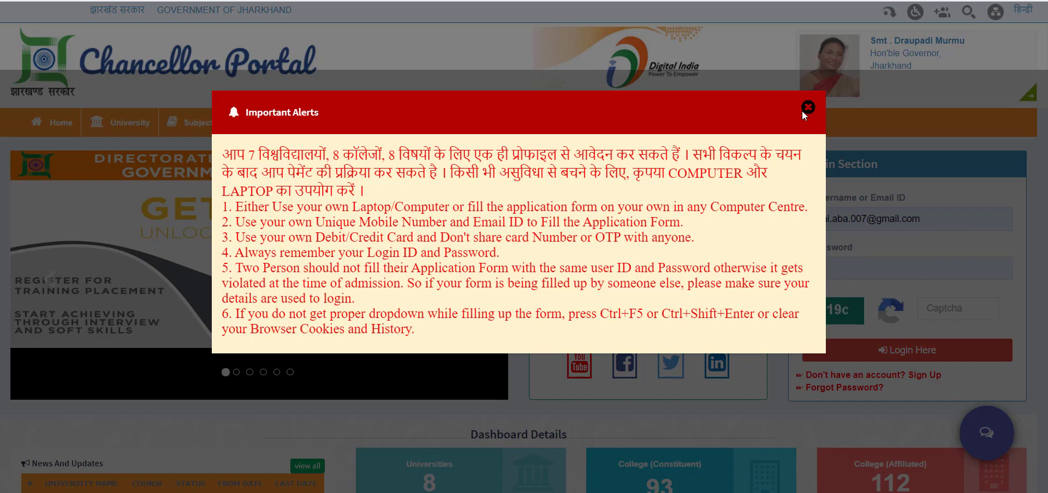